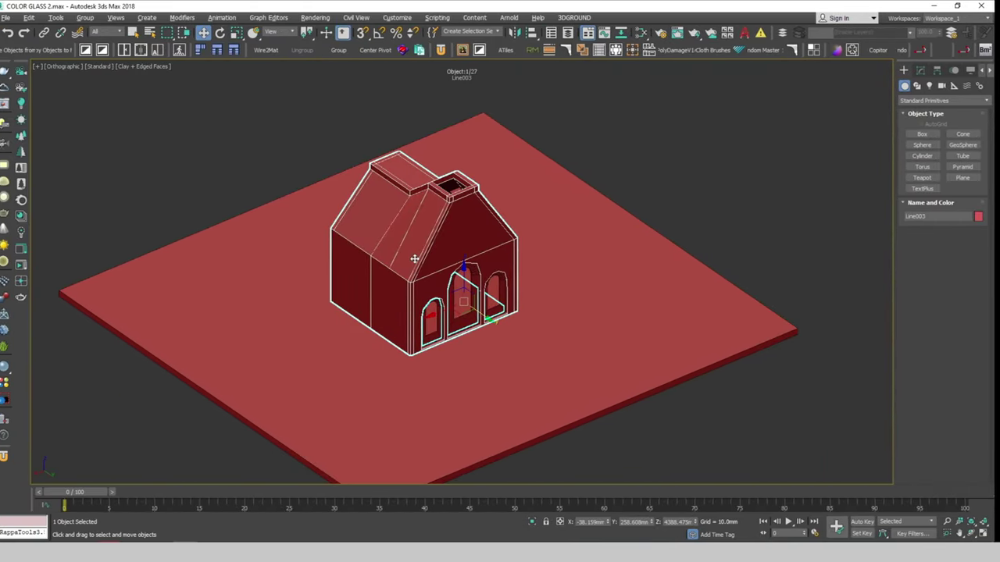
- Orbit around the church and hide its shell to inspect the pews inside
middle_click_drag(414, 259, 544, 254, "alt")
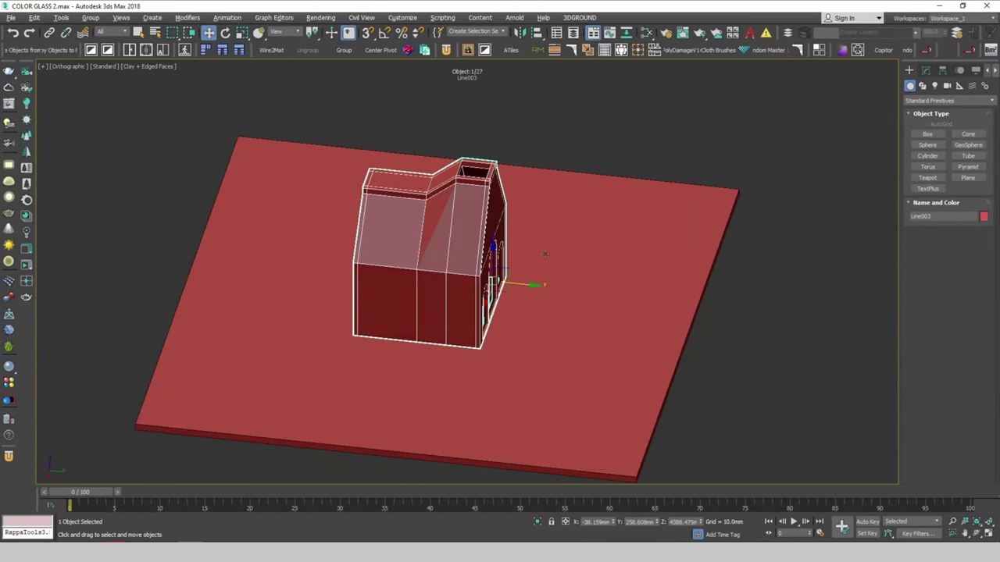
middle_click_drag(646, 301, 740, 288, "alt")
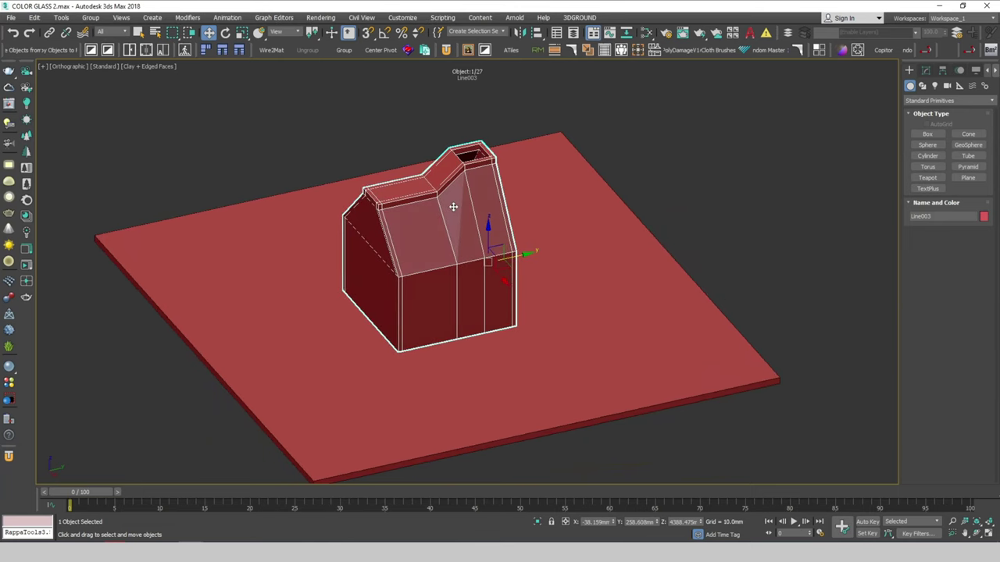
left_click(667, 193)
left_click(478, 197)
right_click(478, 195)
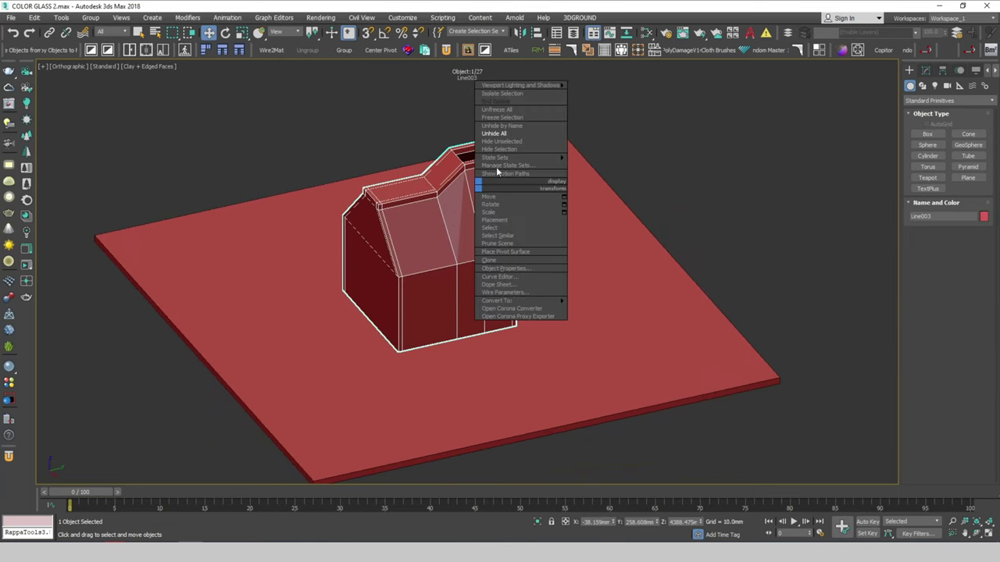
left_click(499, 152)
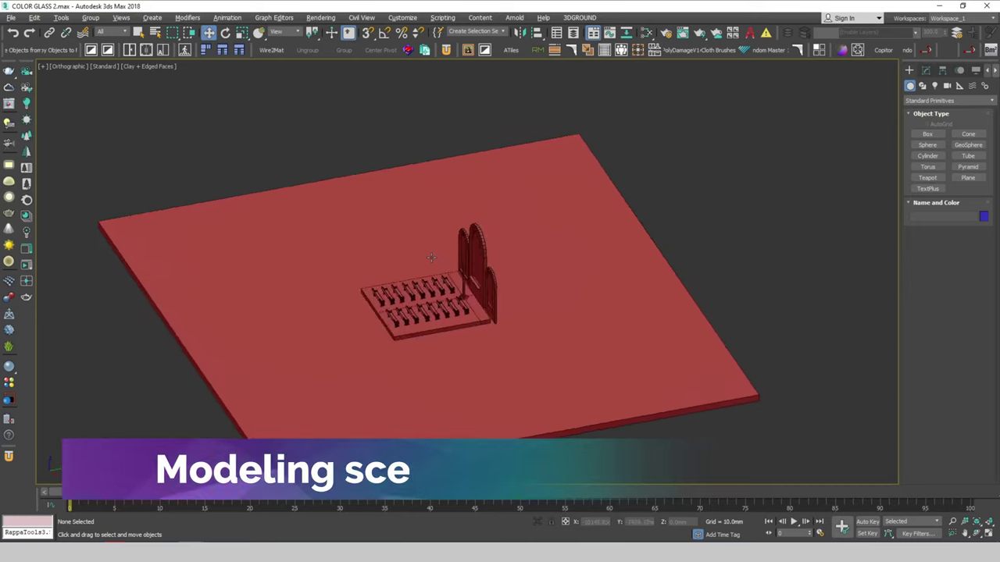
- Unhide all objects and view the whole scene from the Top in Facets wireframe
right_click(666, 211)
left_click(687, 167)
scroll(369, 153, "down", 4)
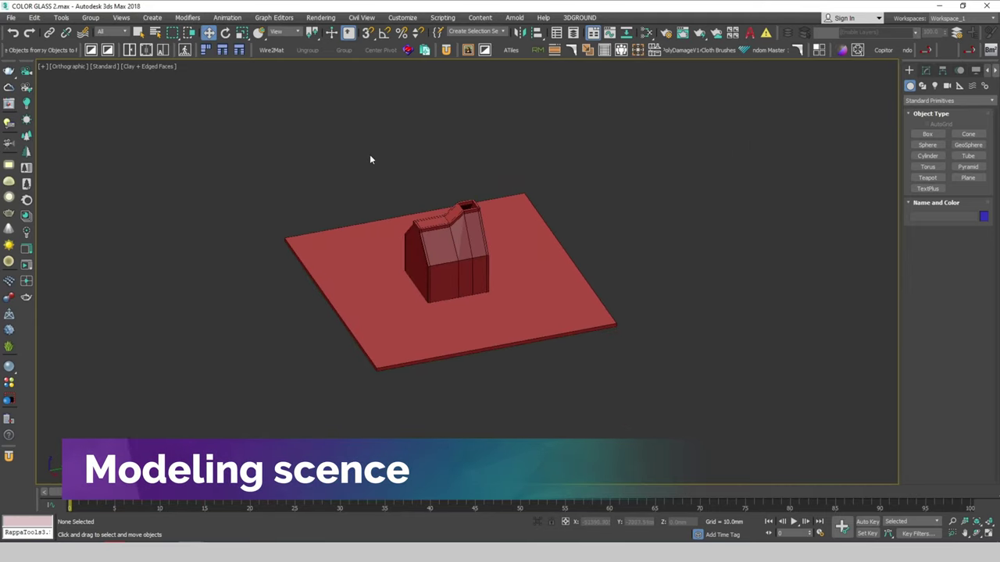
left_click(148, 66)
left_click(161, 88)
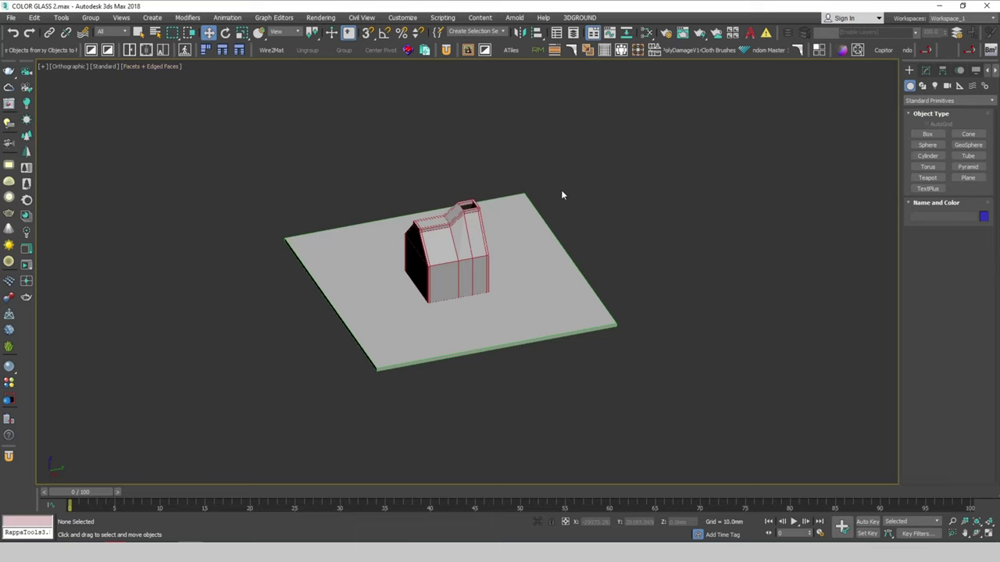
key("t")
key("F3")
middle_click_drag(596, 232, 423, 230)
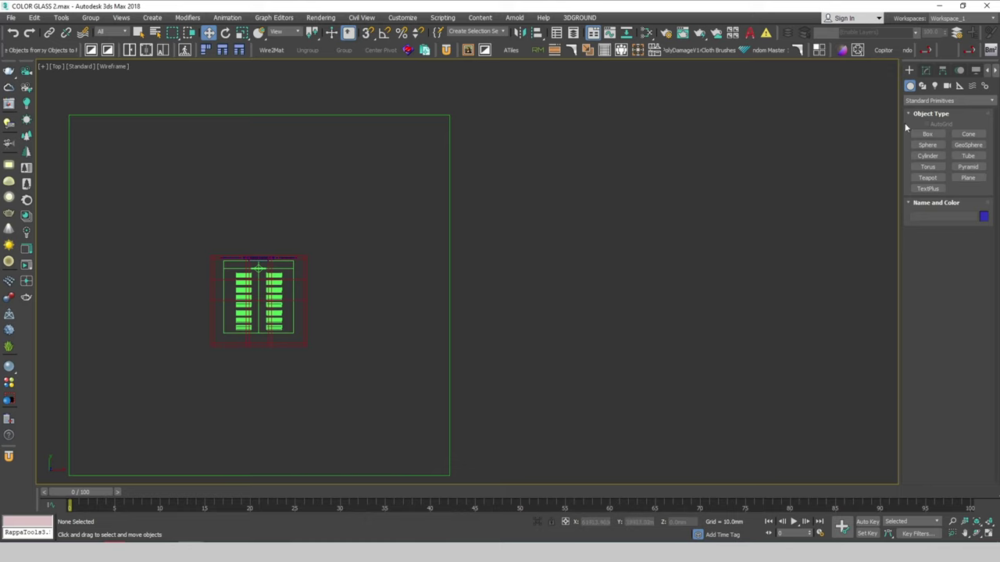
- Create a Corona camera with its target over the window end and the camera behind the pews
left_click(926, 70)
left_click(909, 72)
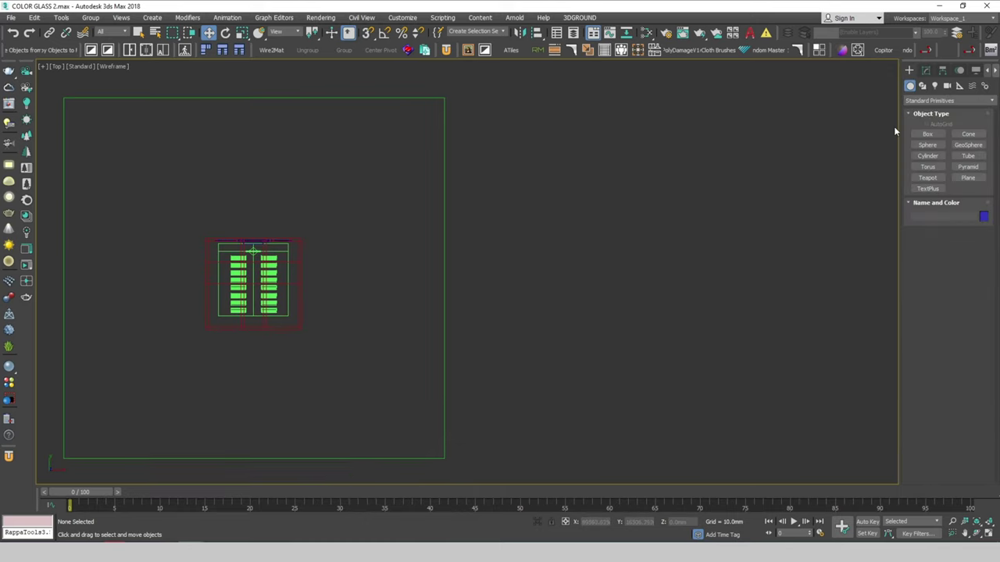
left_click(947, 87)
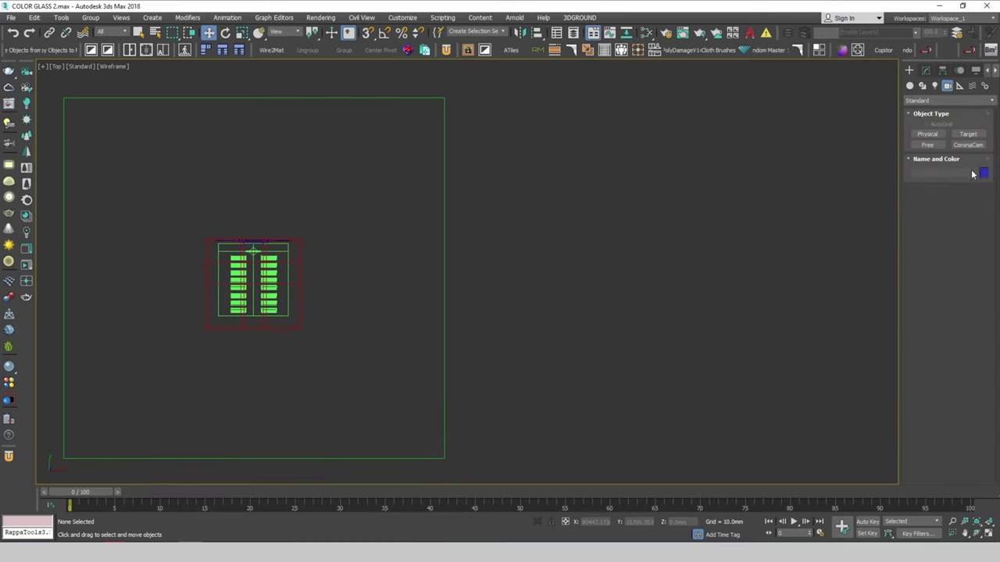
left_click(968, 146)
left_click_drag(375, 353, 354, 234)
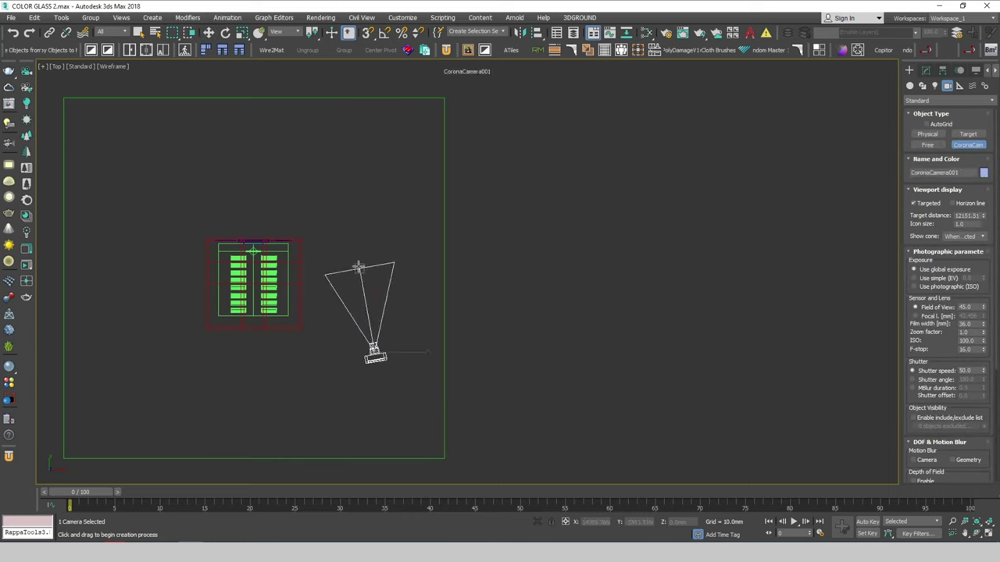
right_click(347, 211)
left_click(354, 235)
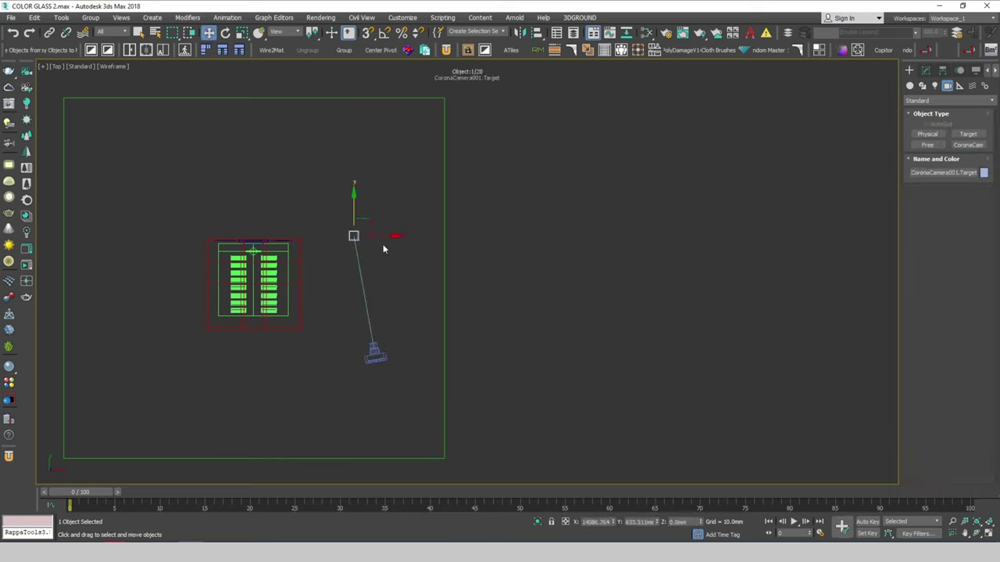
left_click_drag(386, 236, 287, 212)
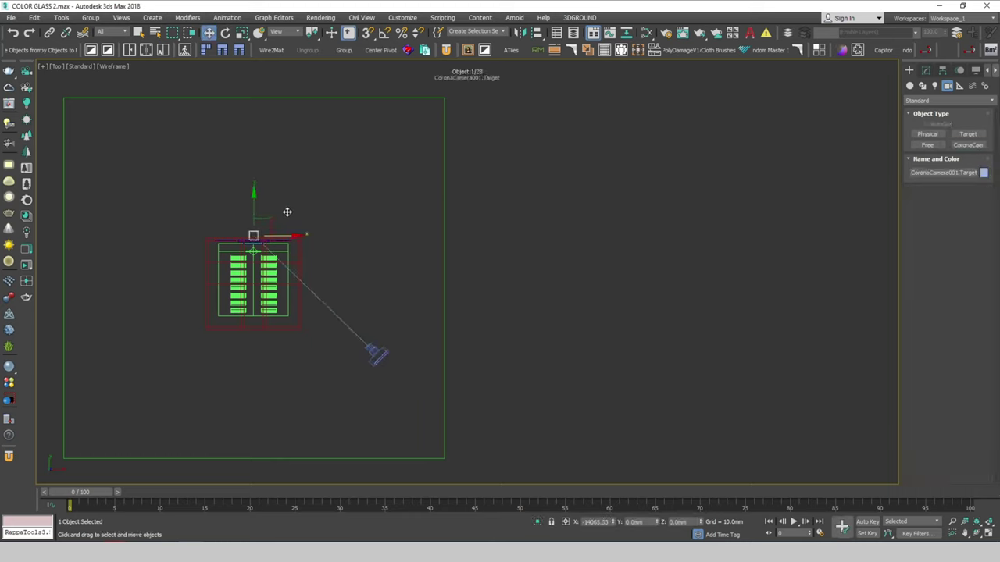
left_click(378, 356)
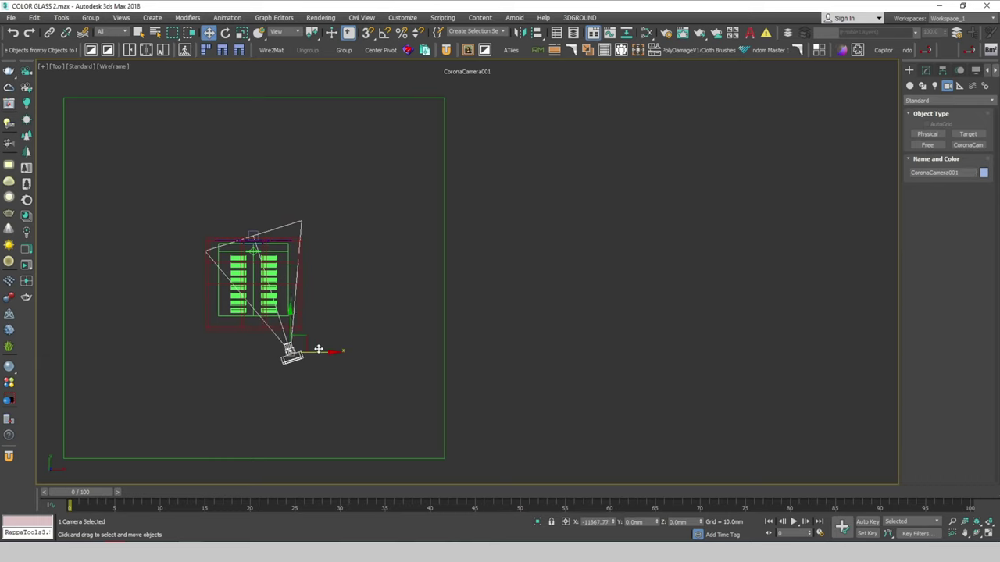
mouse_move(402, 354)
left_mouse_down()
mouse_move(302, 354)
mouse_move(278, 283)
left_mouse_up()
- Raise the camera and its target above the floor in the Front view
scroll(273, 326, "up", 2)
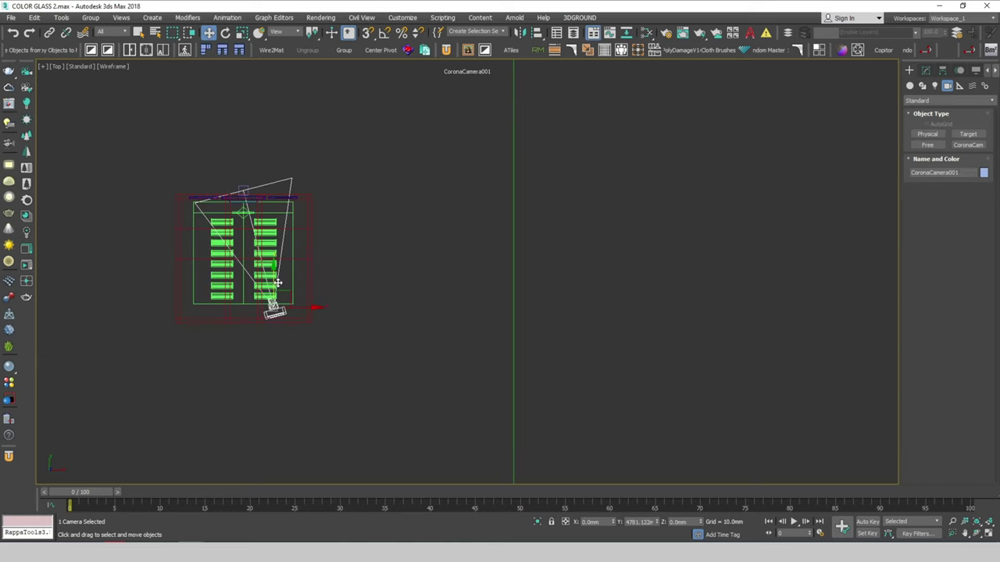
left_click(243, 190, "ctrl")
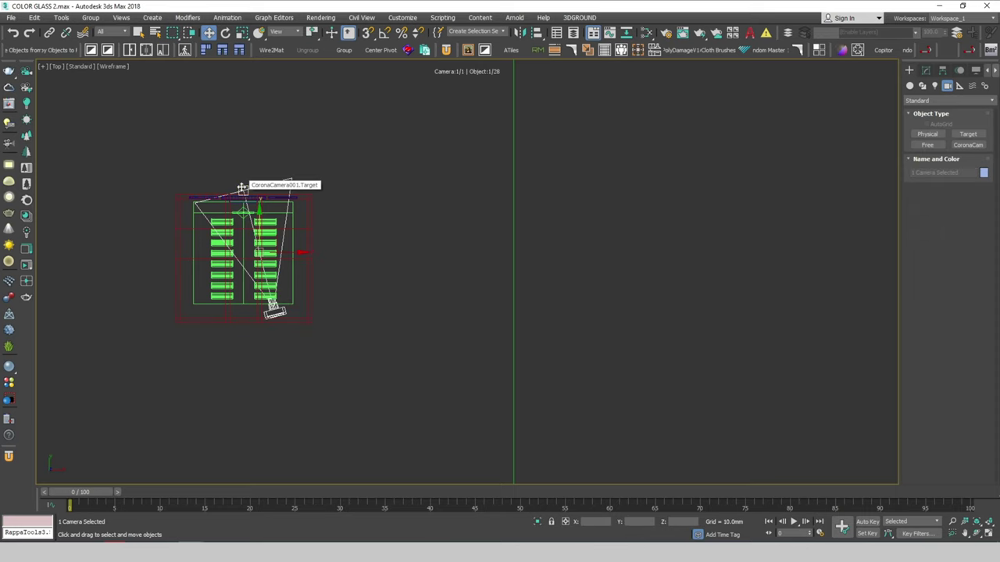
key("f")
scroll(402, 306, "down", 3)
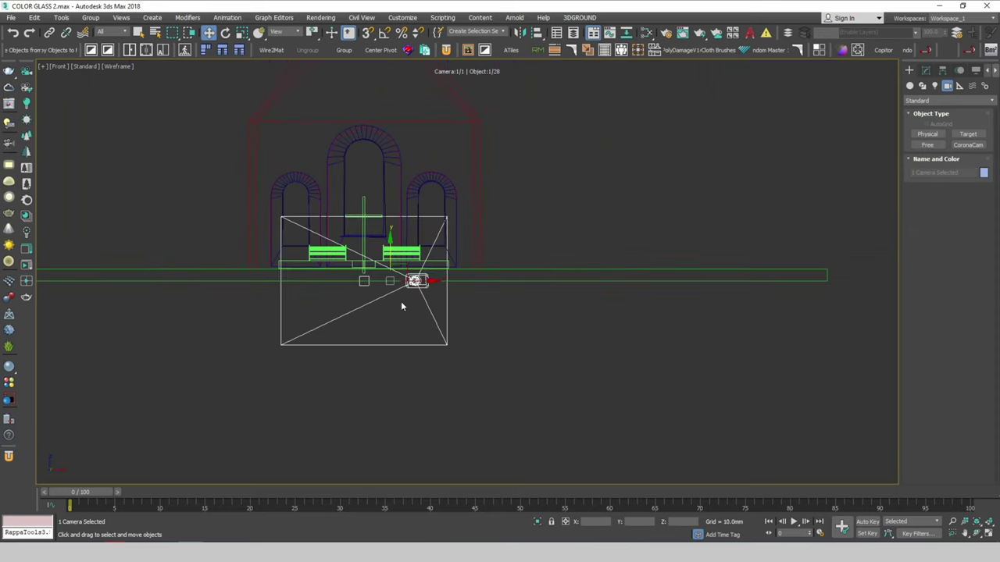
left_click_drag(391, 248, 395, 191)
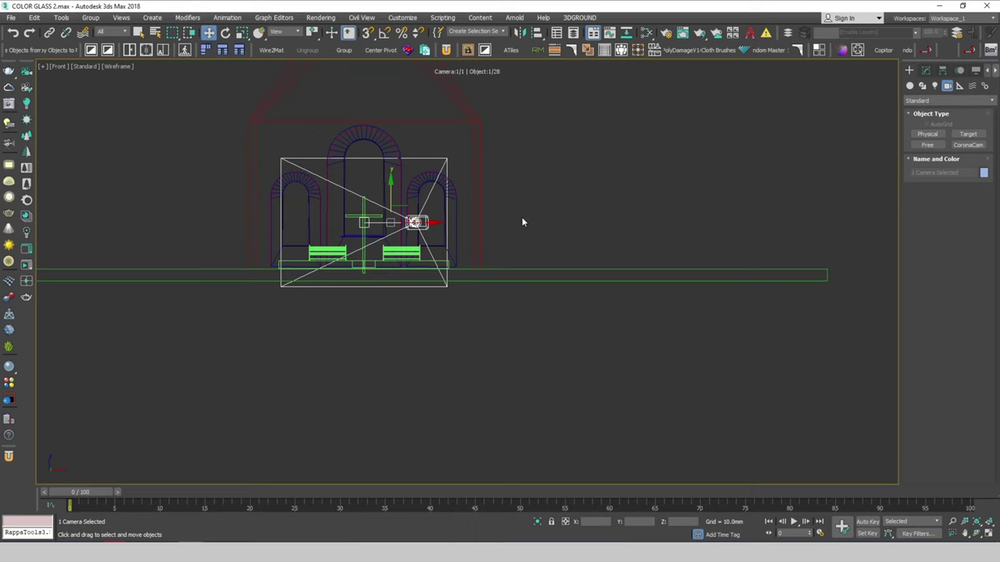
left_click(546, 210)
scroll(543, 218, "down", 2)
scroll(558, 250, "down", 2)
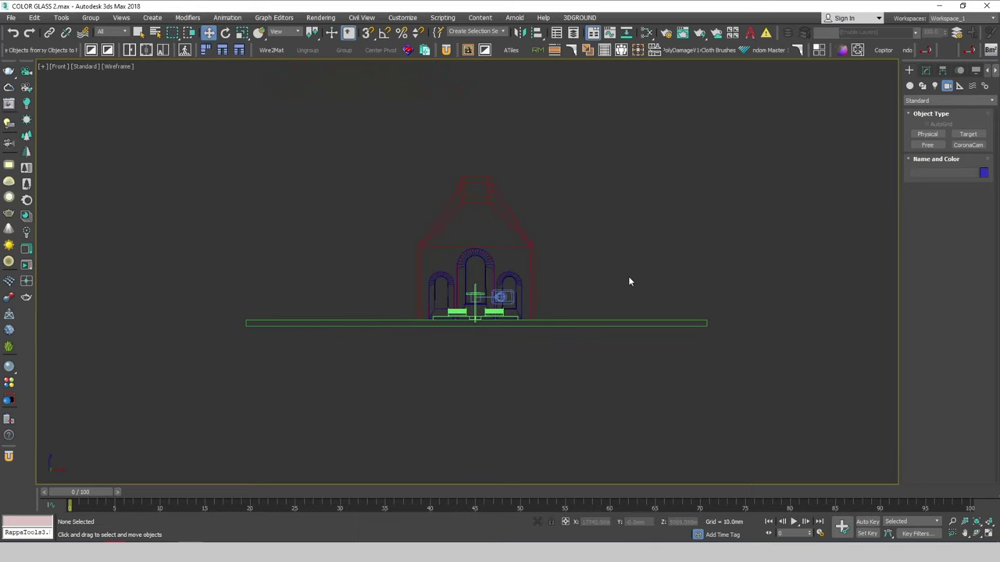
middle_click_drag(628, 277, 586, 256)
key("alt+w")
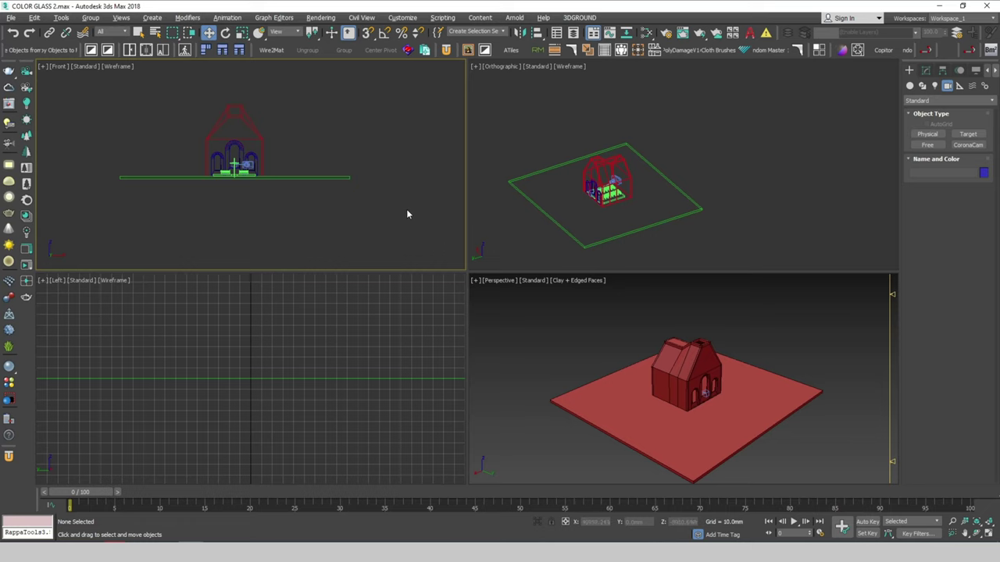
- Use a two-view side-by-side layout, showing the Corona camera with safe frame on the left
key("alt+b")
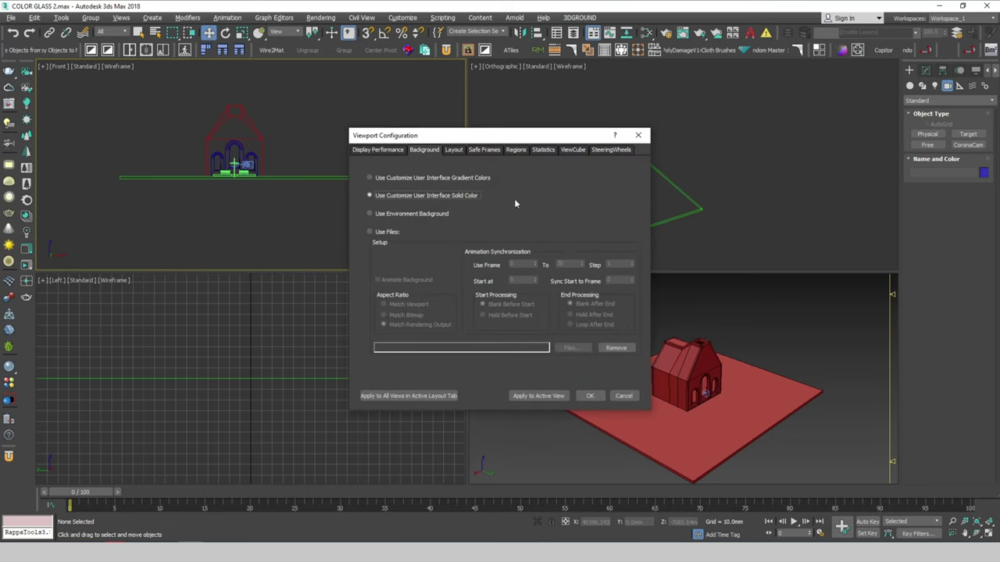
left_click(454, 149)
left_click(547, 396)
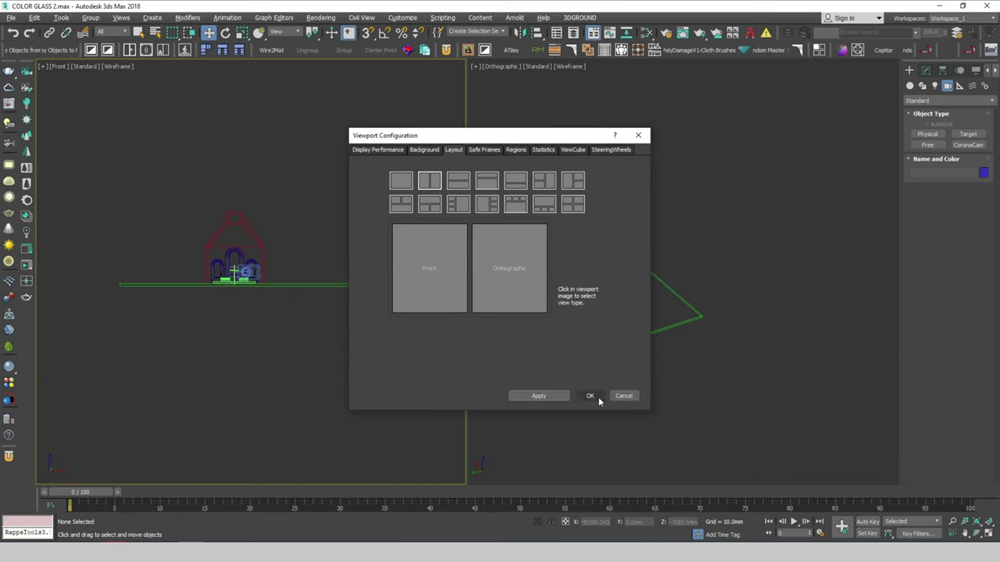
left_click(591, 396)
key("c")
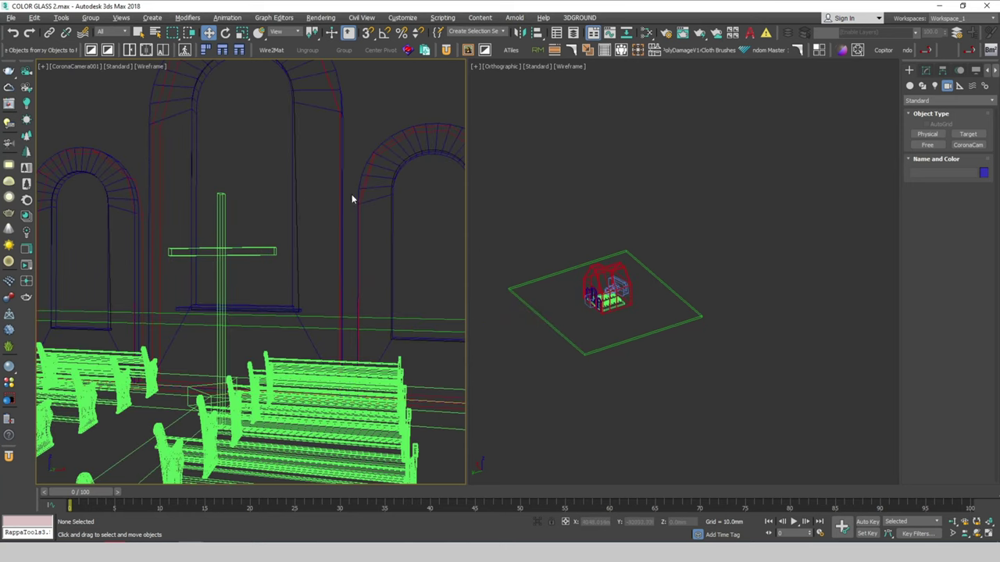
key("shift+f")
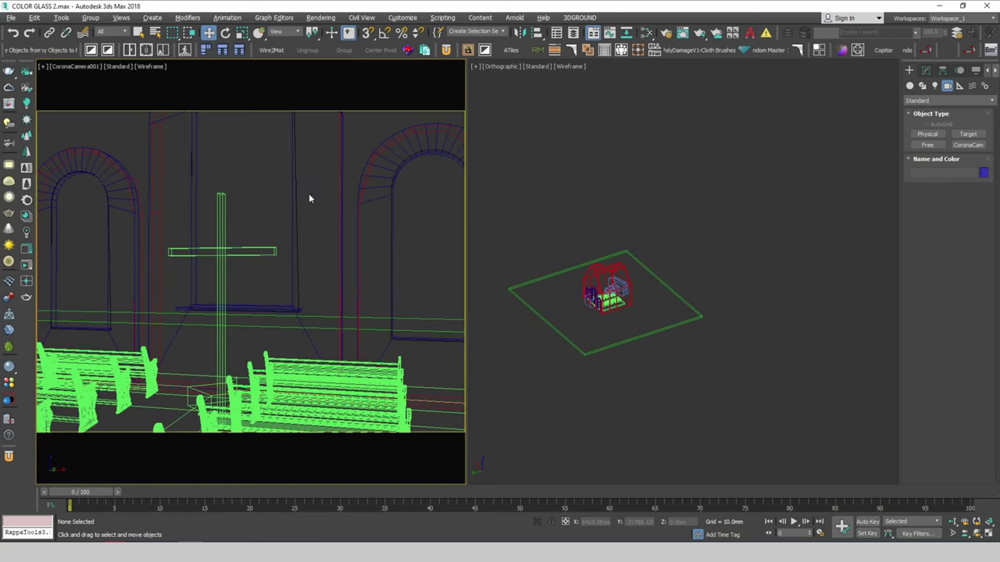
- Set the right viewport to a zoomed Top view of the scene
left_click(654, 214)
key("t")
key("z")
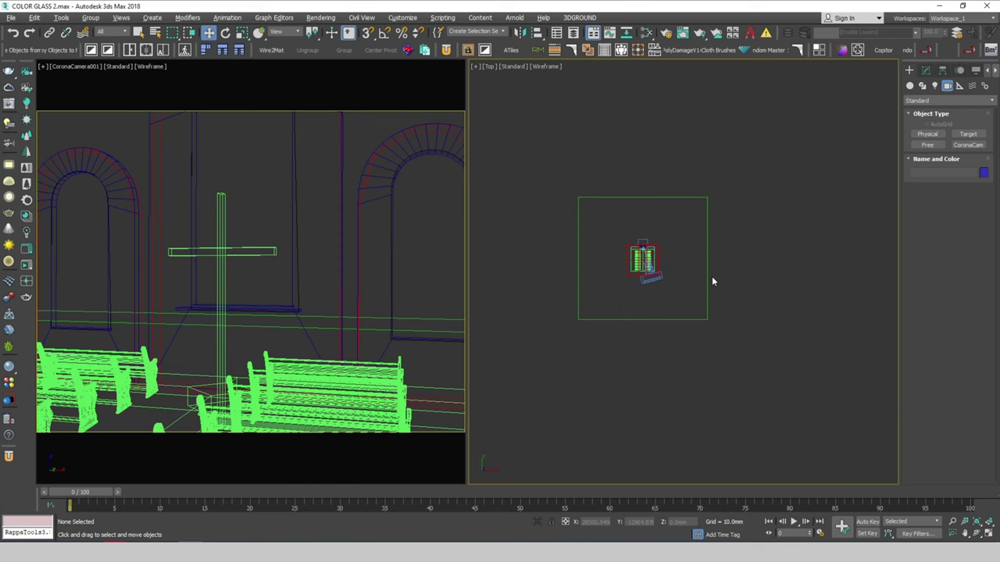
scroll(688, 273, "up", 2)
scroll(634, 267, "up", 3)
scroll(629, 268, "up", 2)
left_click(606, 262)
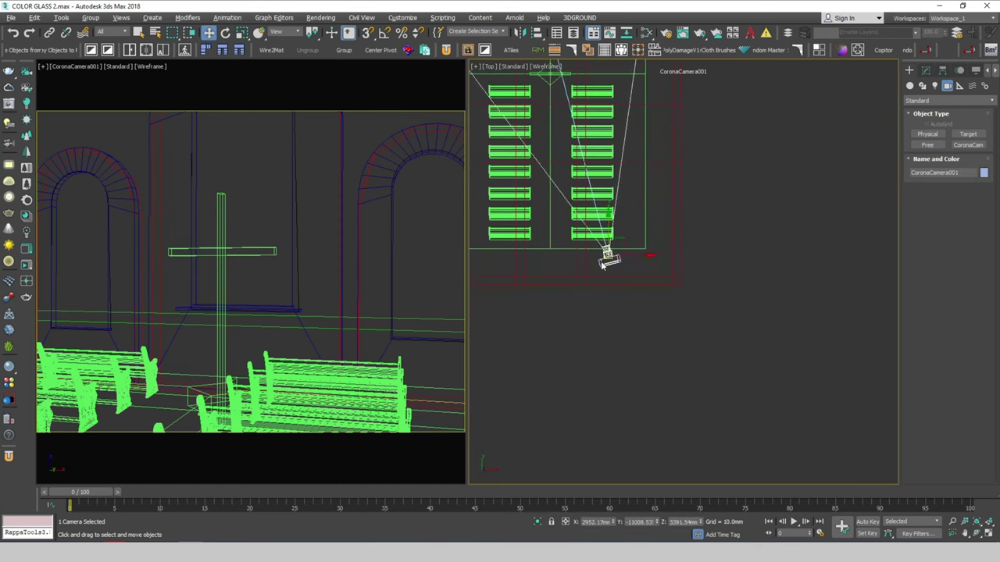
scroll(606, 263, "down", 5)
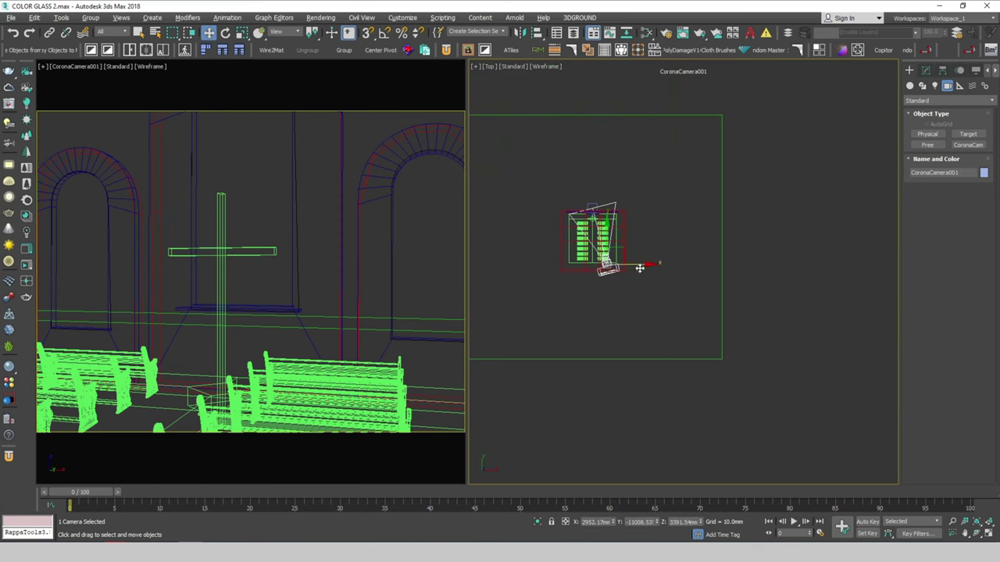
left_click(565, 102)
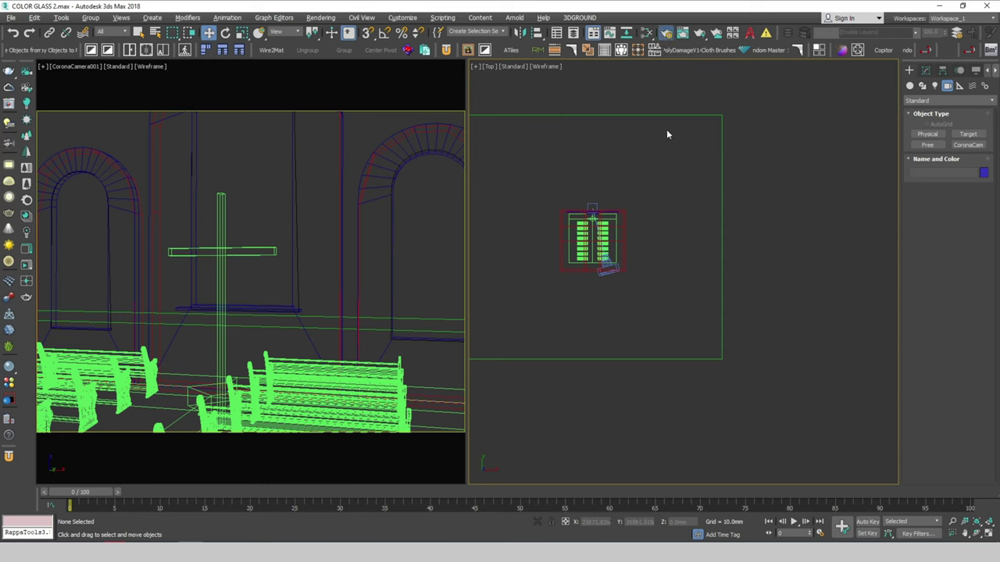
- Set the render output size to 1500 × 2000
key("F10")
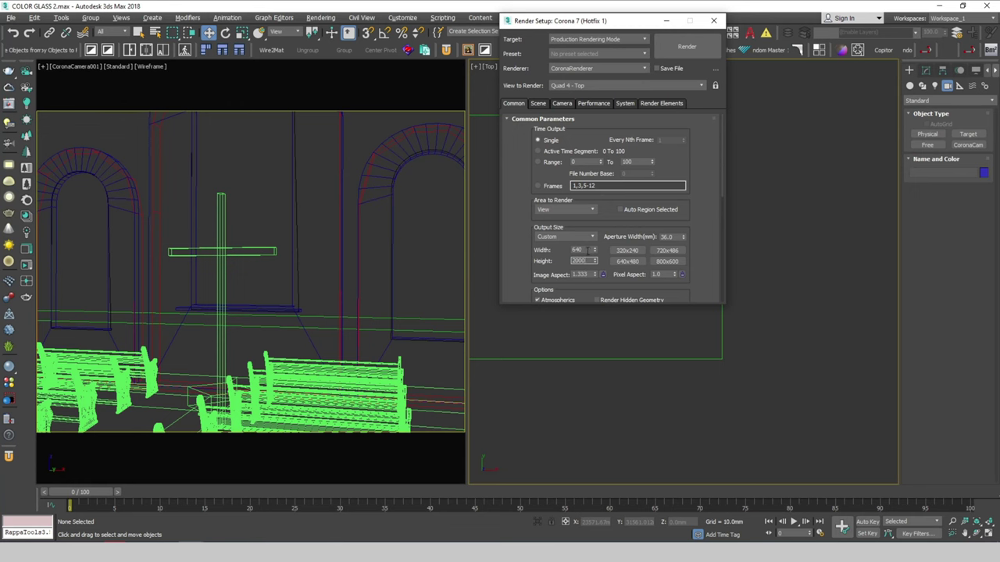
double_click(589, 250)
type("1500")
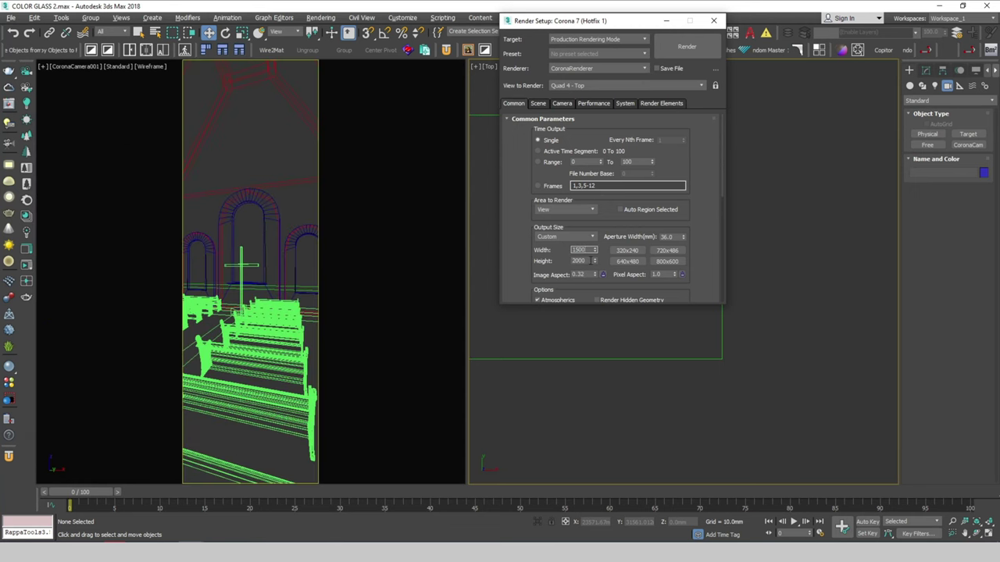
double_click(587, 261)
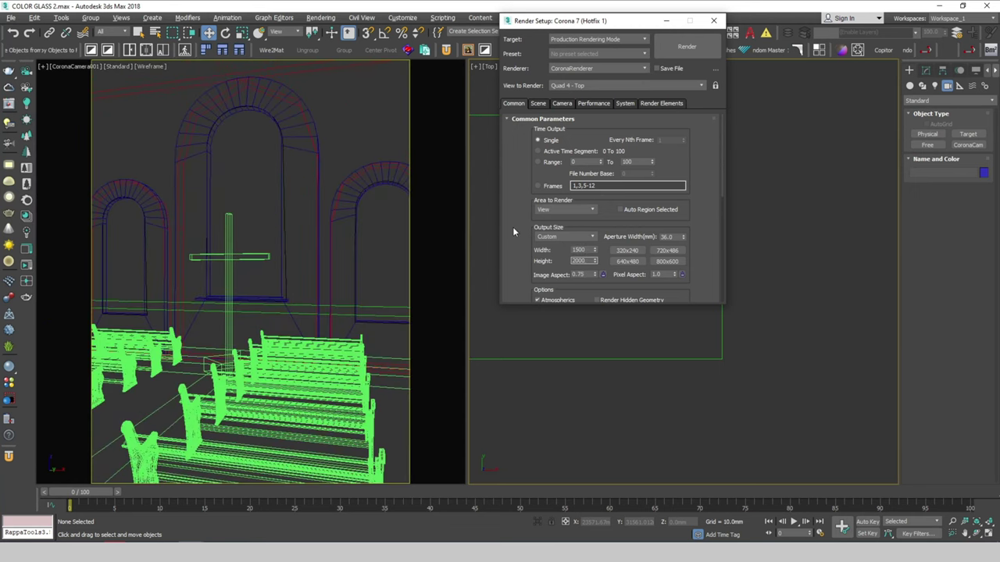
left_click(676, 26)
scroll(586, 211, "up", 5)
- Raise the camera target in Left view and shift the camera's plan position in Top view
left_click(579, 209)
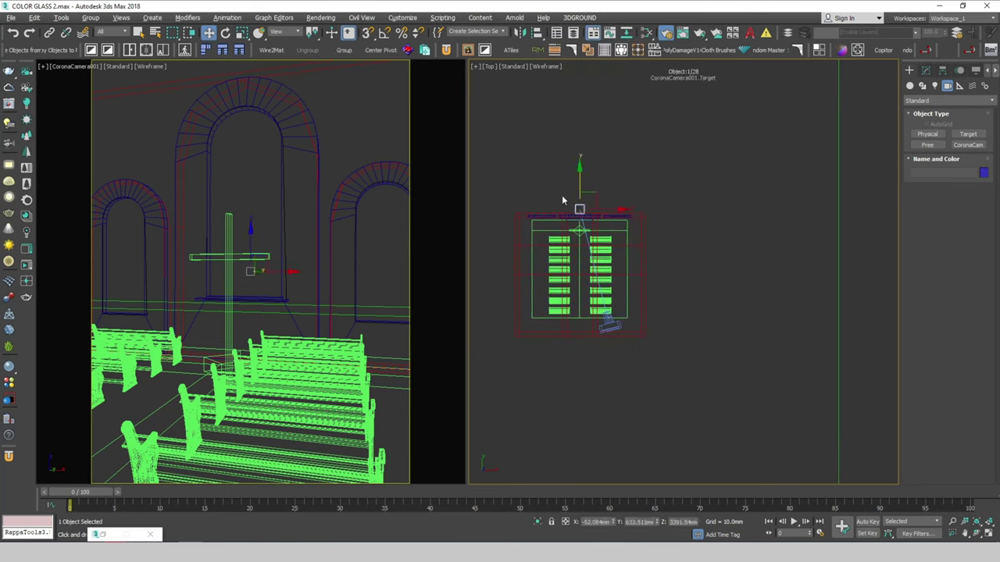
key("l")
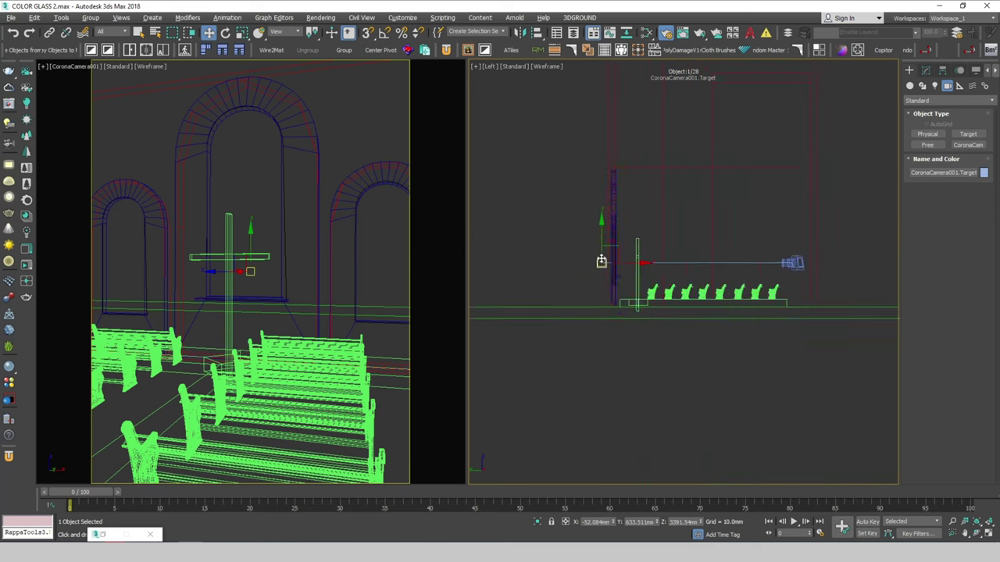
left_click_drag(600, 252, 600, 242)
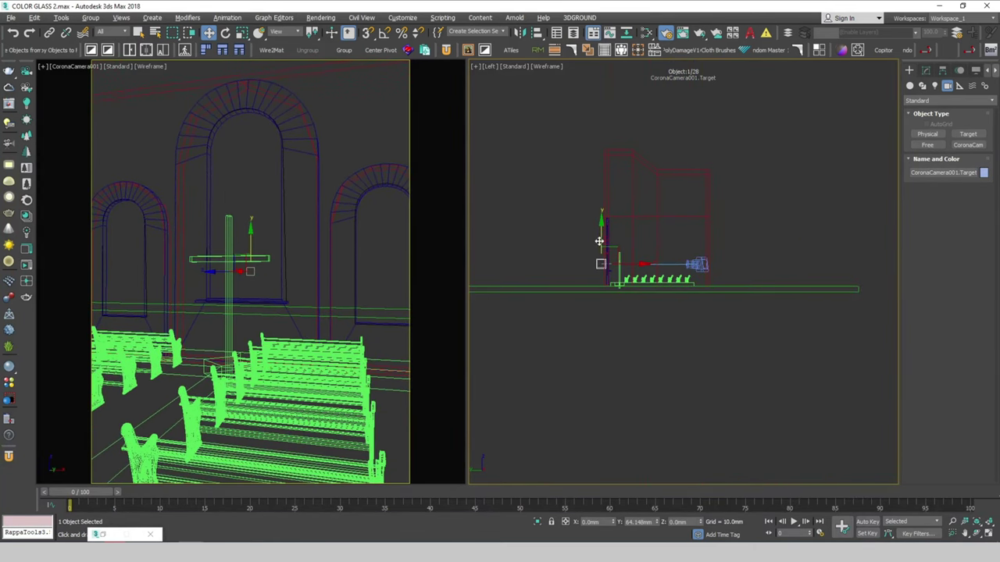
scroll(688, 266, "up", 5)
left_click(689, 254)
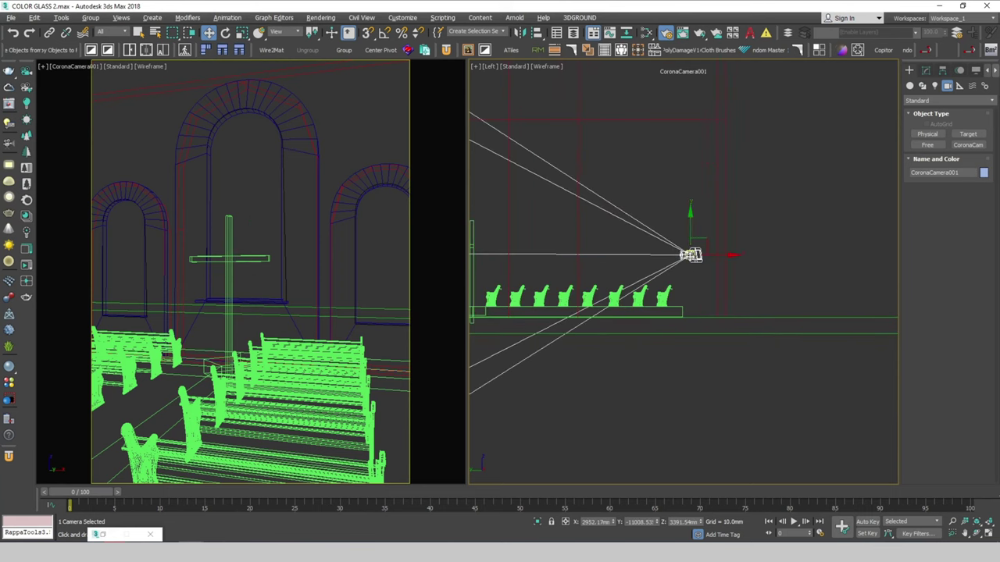
key("t")
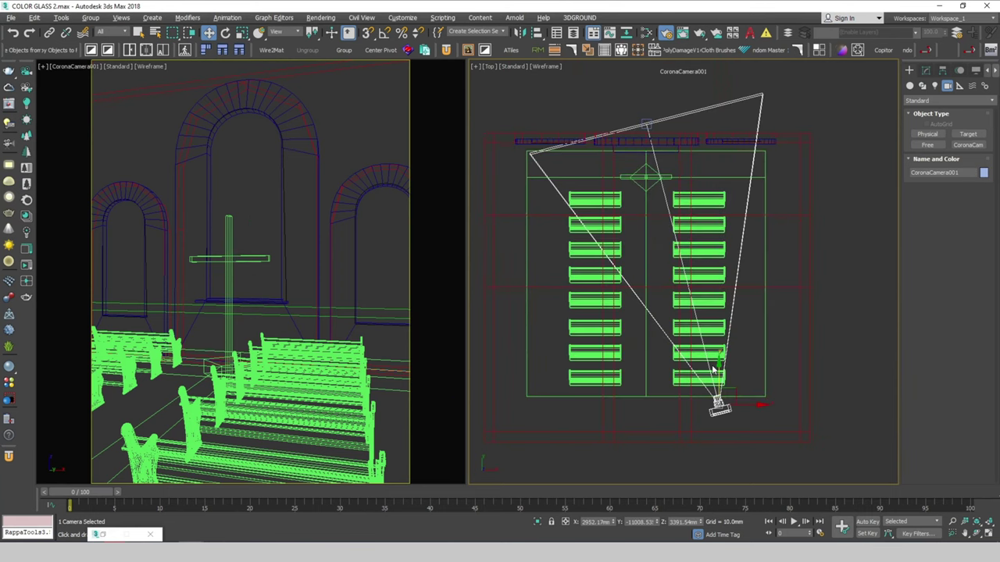
left_click_drag(716, 366, 701, 323)
scroll(648, 108, "up", 4)
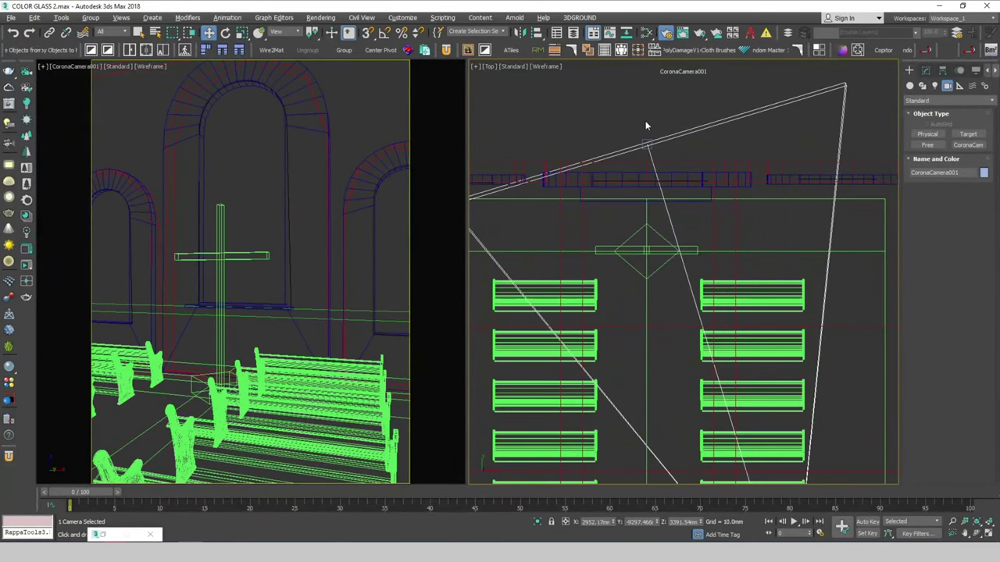
- Move the target left and up toward the cross, and the camera left beside the pews
left_click(645, 144)
left_click_drag(670, 147, 634, 146)
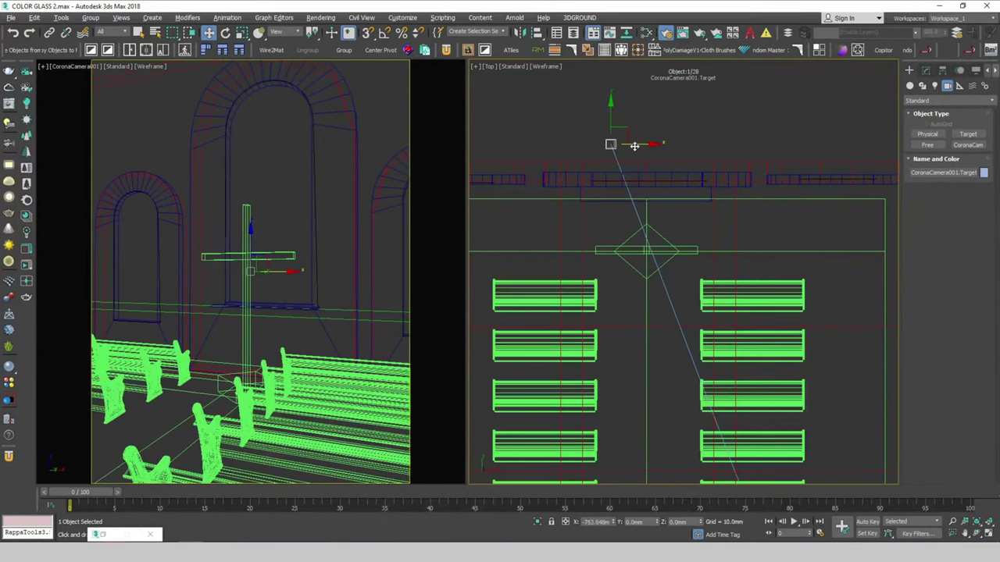
key("f")
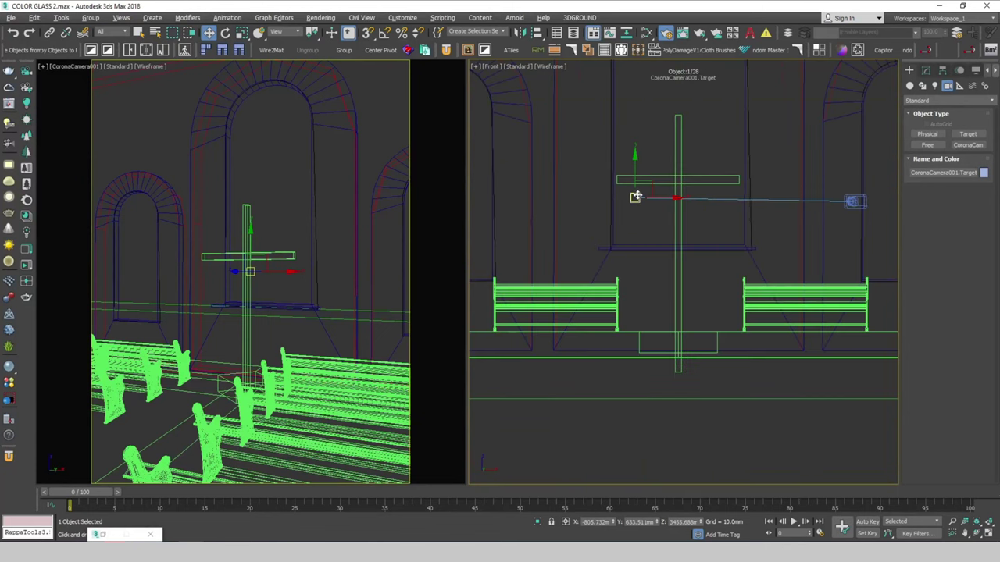
left_click_drag(635, 168, 647, 138)
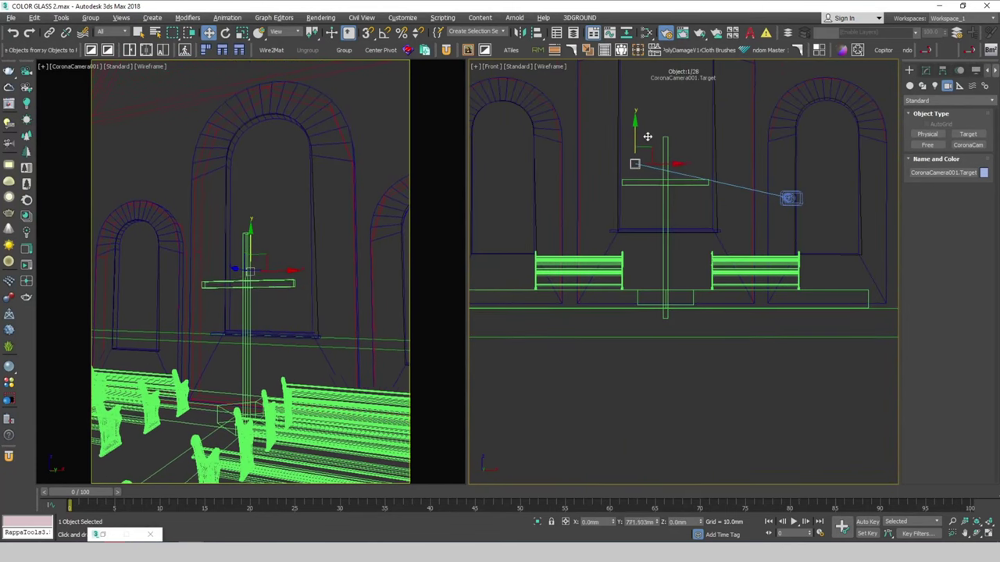
key("z")
key("t")
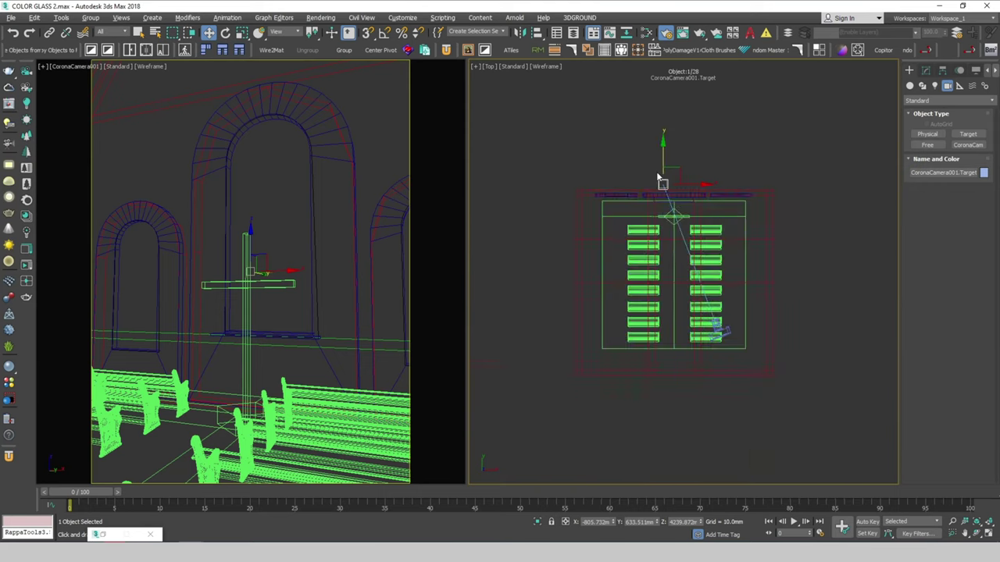
scroll(727, 343, "up", 2)
left_click(710, 312)
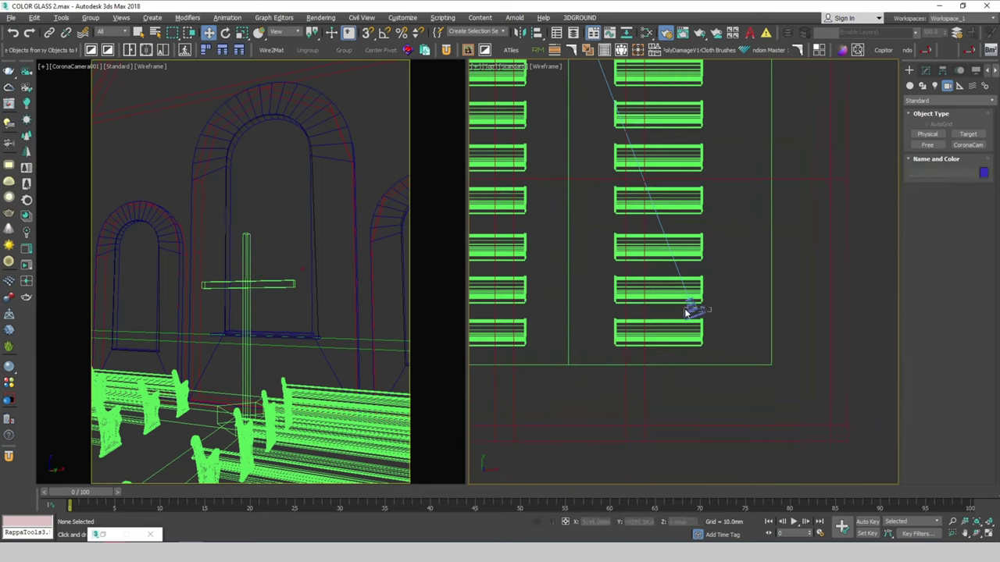
left_click(686, 312)
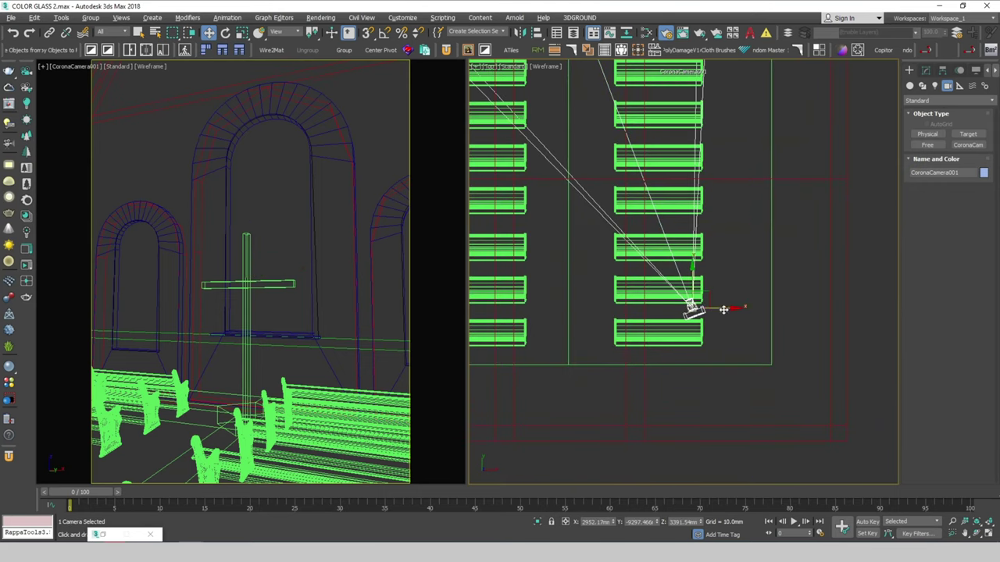
mouse_move(725, 309)
left_mouse_down()
mouse_move(687, 307)
mouse_move(713, 307)
left_mouse_up()
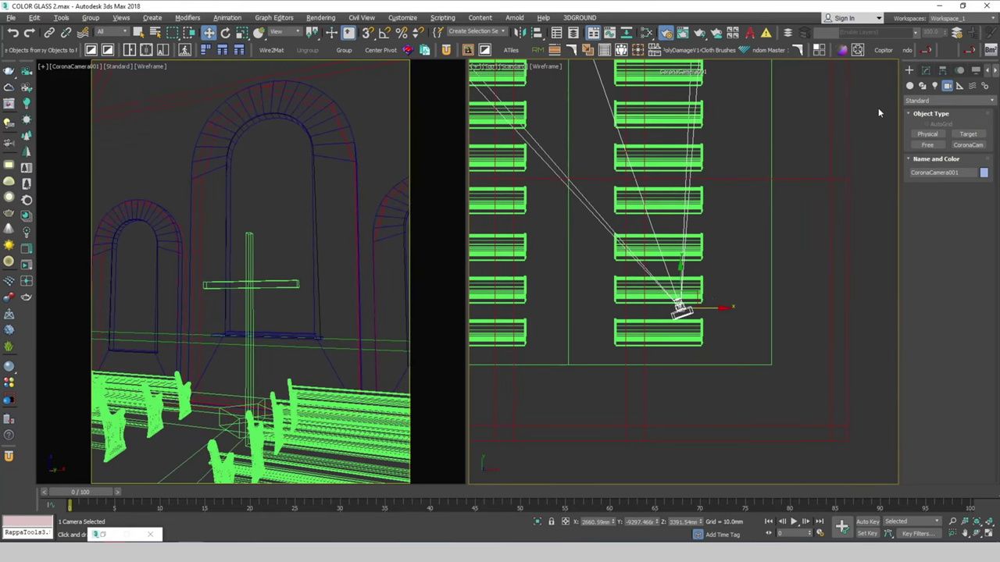
- Enable Automatic vertical tilt on CoronaCamera001
left_click(926, 69)
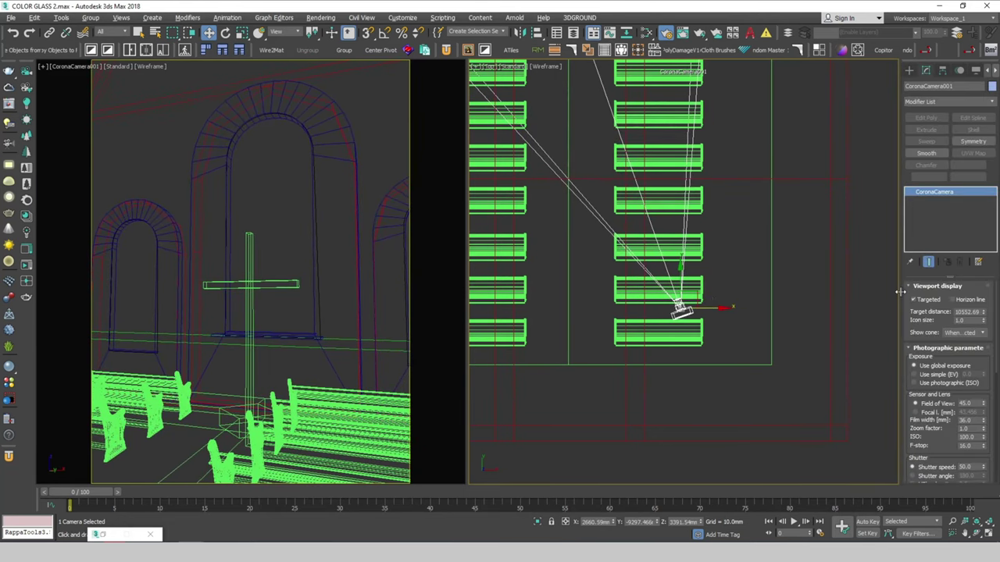
left_click_drag(900, 292, 849, 289)
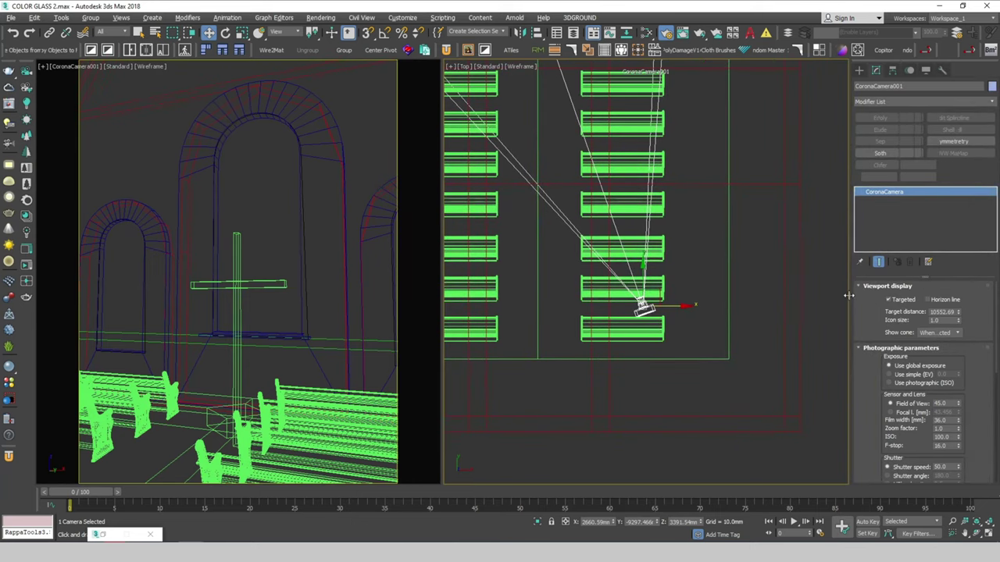
left_click_drag(851, 293, 764, 290)
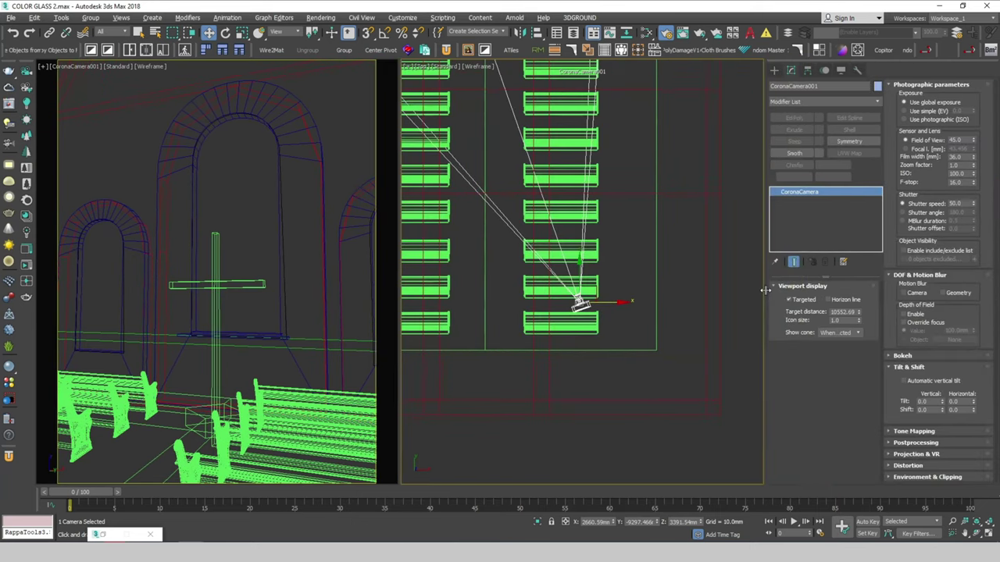
left_click(904, 381)
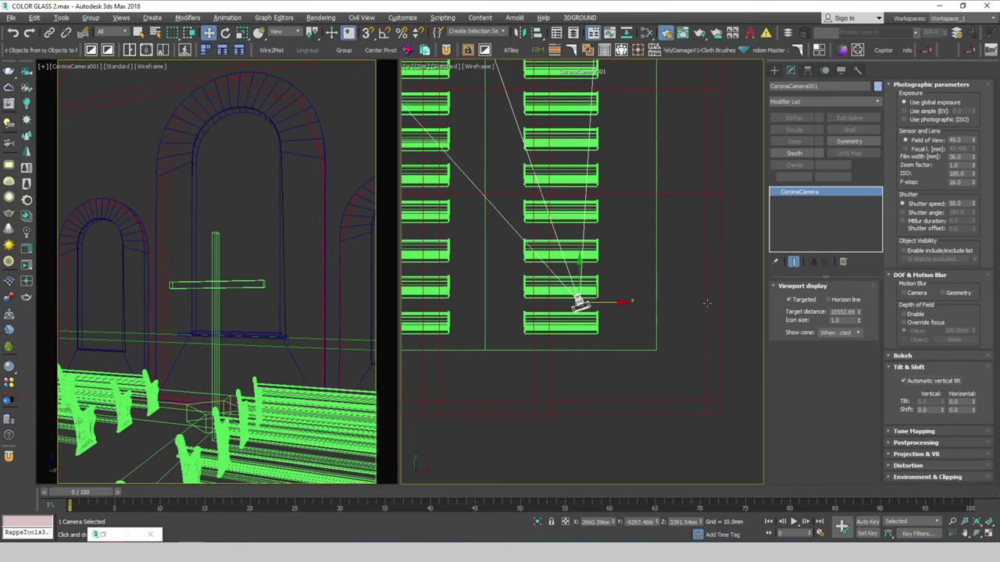
left_click(682, 264)
- Create a targeted CoronaSun001 in the maximized Top view, placing its target inside the nave
key("z")
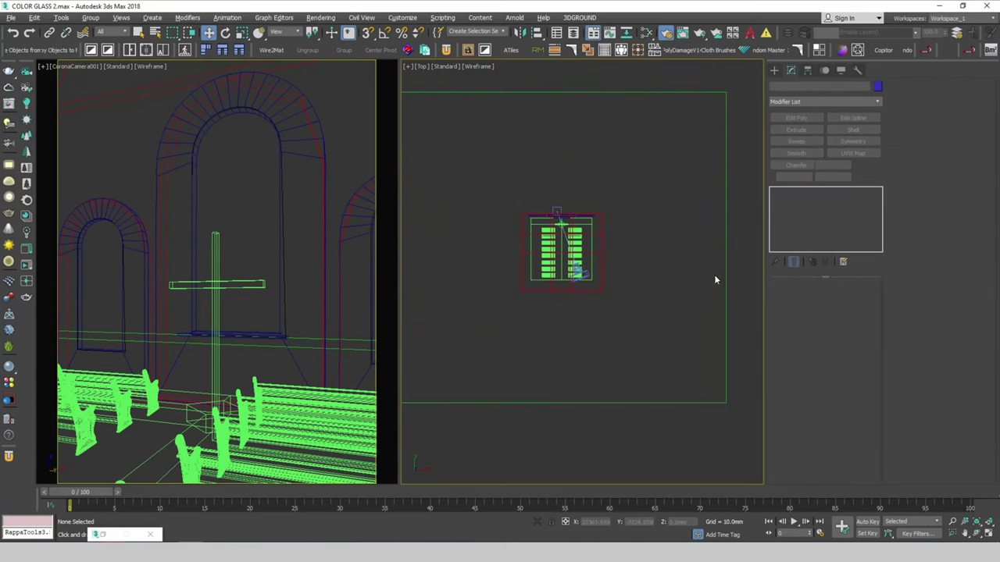
key("alt+w")
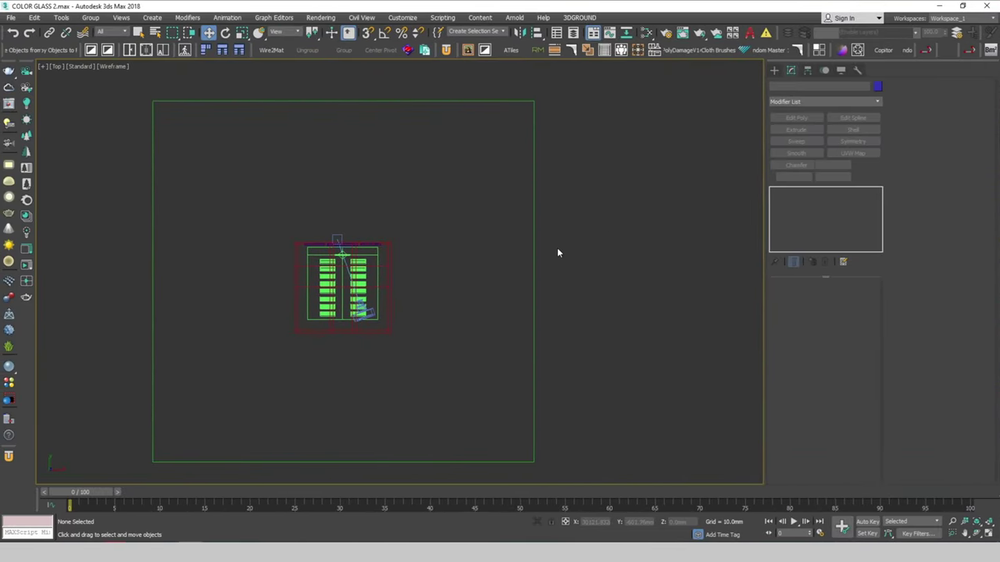
left_click(773, 71)
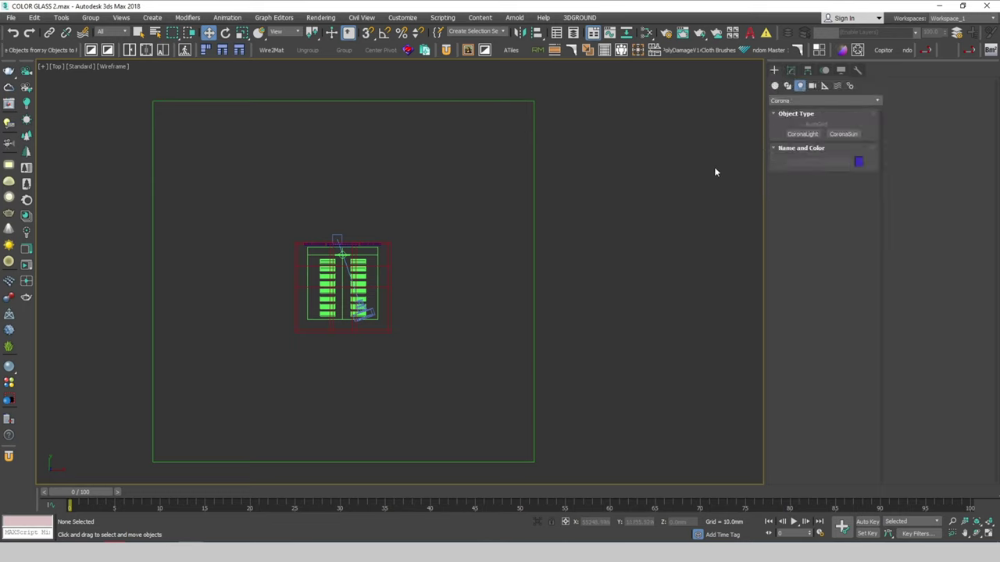
left_click(848, 136)
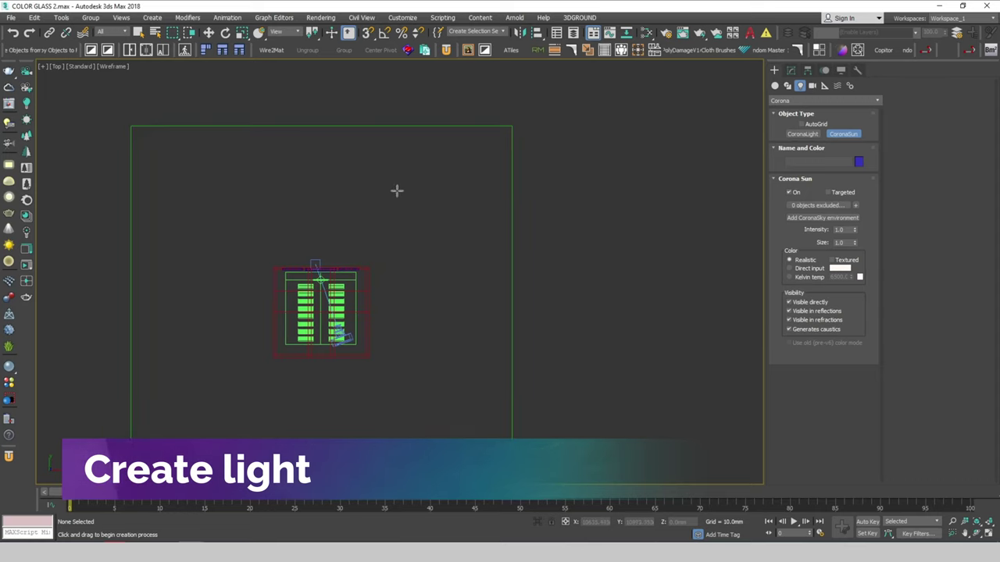
left_click_drag(422, 108, 309, 264)
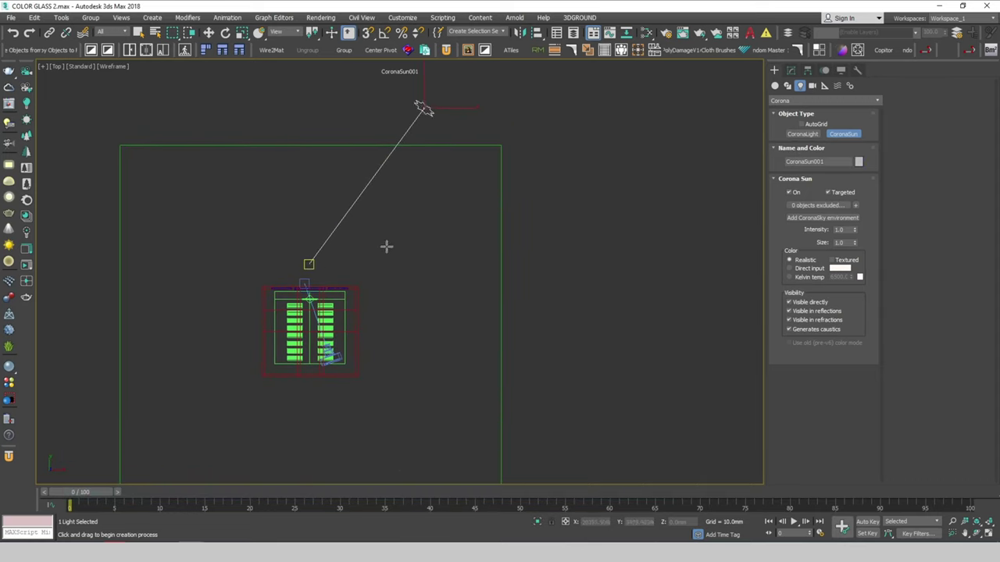
right_click(361, 264)
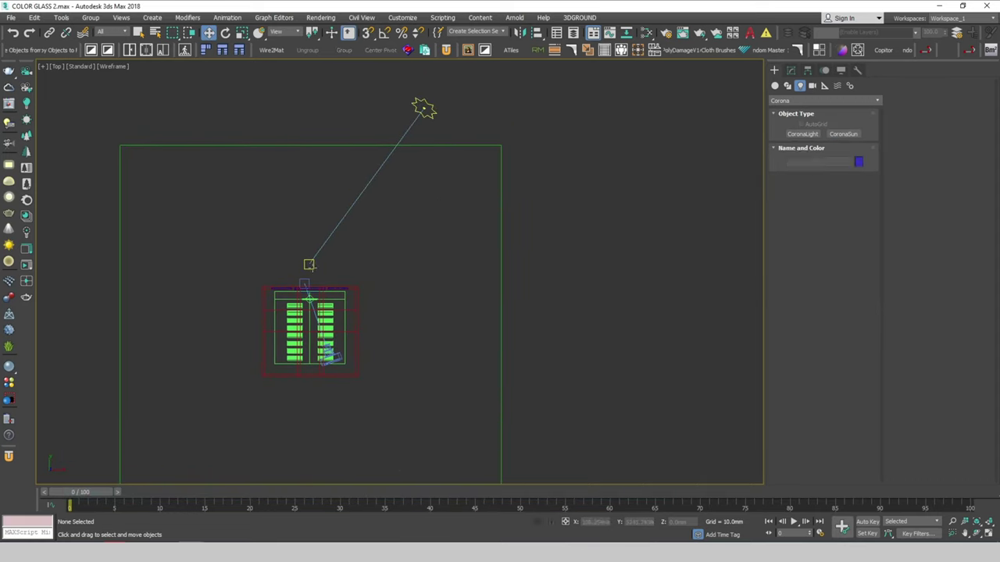
left_click_drag(310, 265, 299, 316)
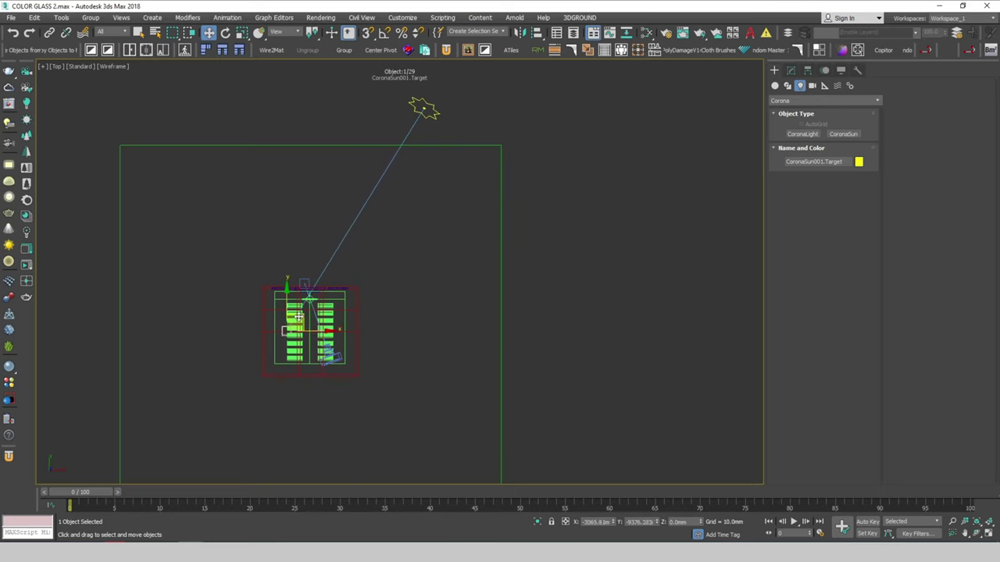
left_click(429, 114)
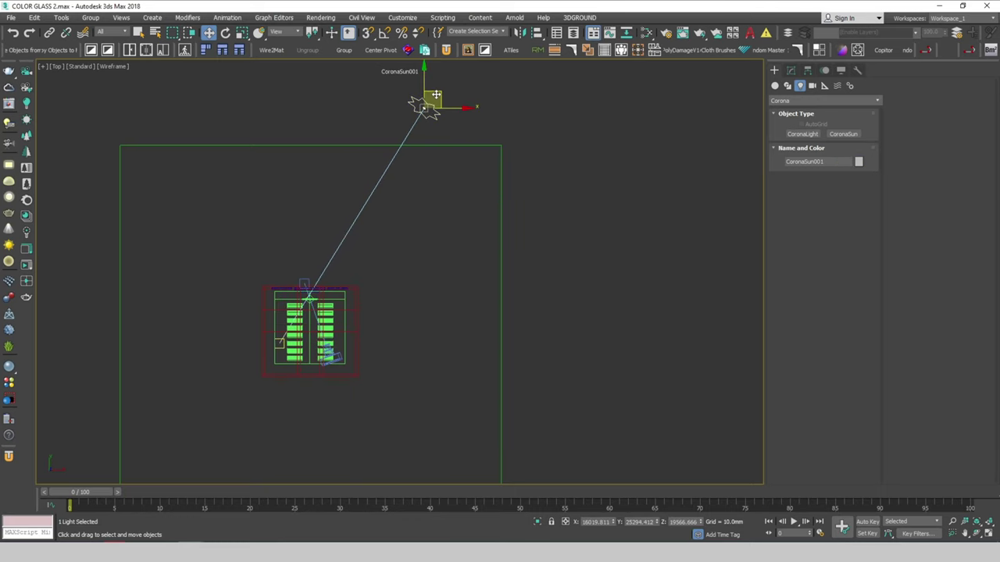
left_click_drag(436, 94, 392, 157)
key("alt+w")
- Raise CoronaSun001 slightly in the Left view
left_click(536, 158)
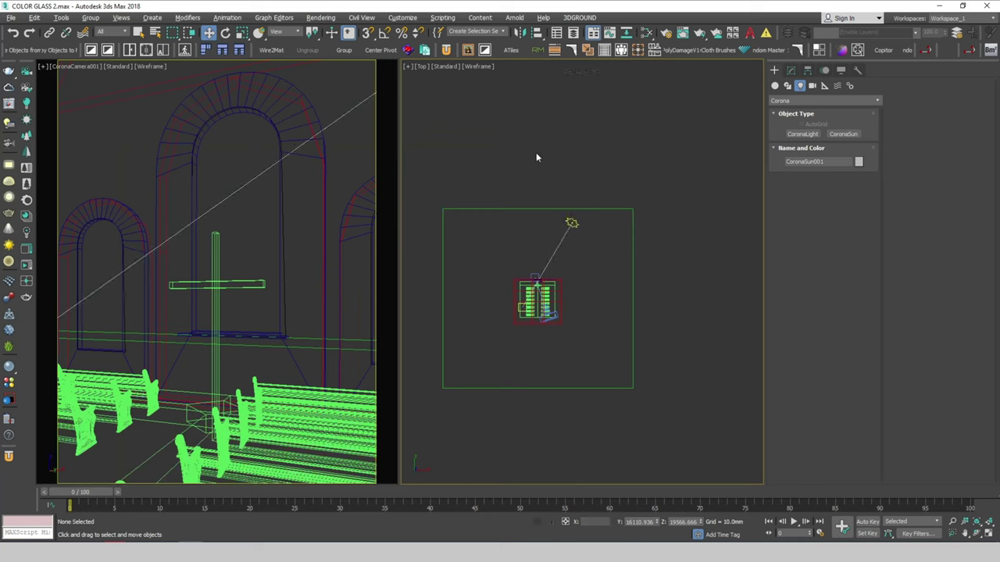
key("l")
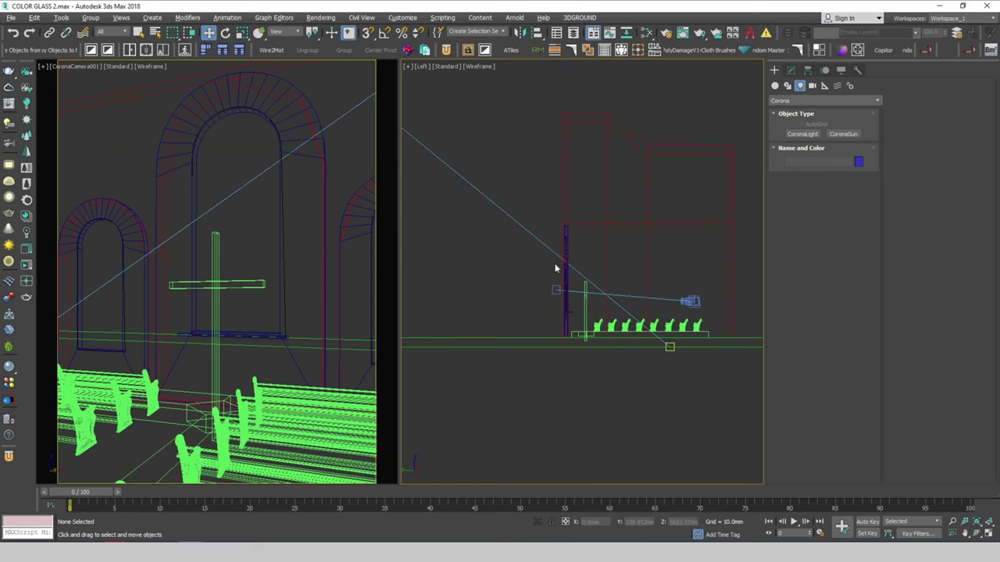
scroll(556, 263, "down", 3)
scroll(538, 188, "down", 2)
left_click(493, 188)
mouse_move(477, 154)
left_mouse_down()
mouse_move(467, 152)
mouse_move(489, 161)
left_mouse_up()
key("t")
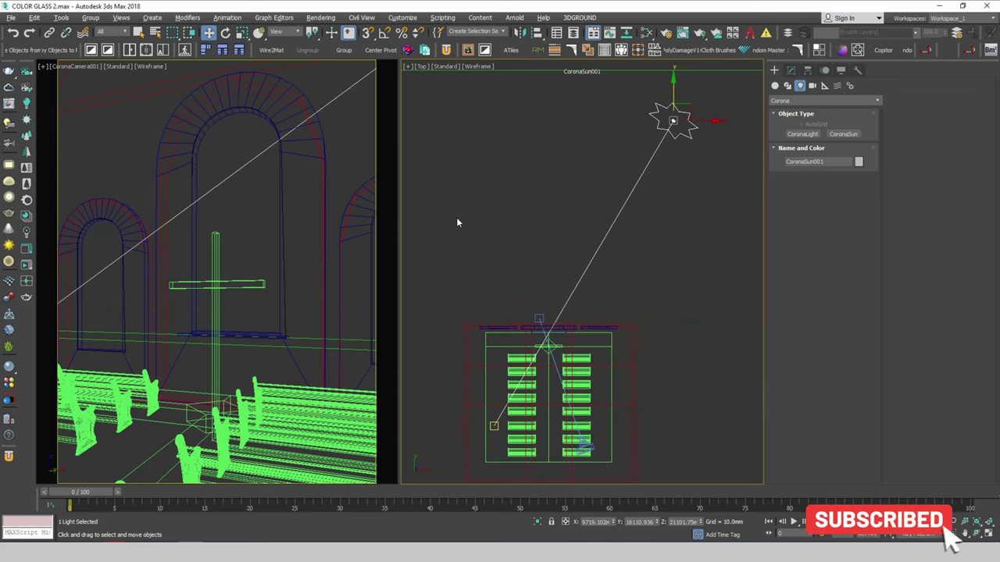
scroll(468, 217, "down", 3)
scroll(635, 242, "down", 3)
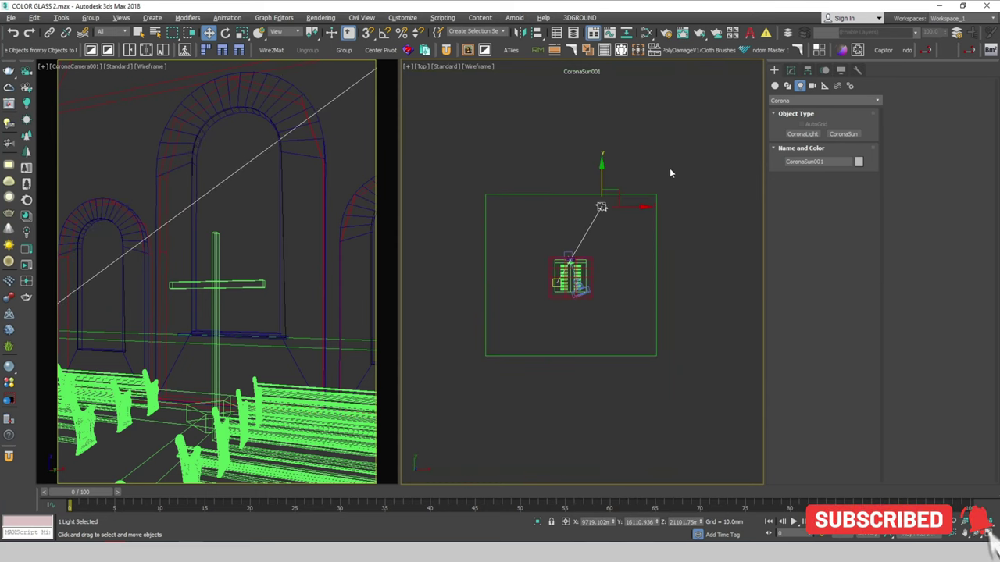
- Add a CoronaSky environment from the sun's parameters
left_click(790, 70)
left_click(820, 325)
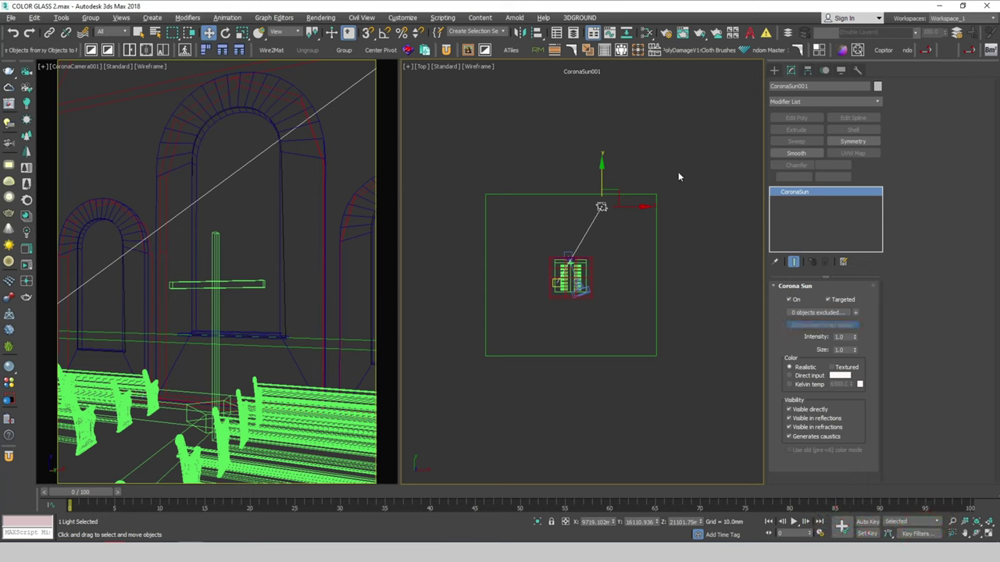
left_click(633, 127)
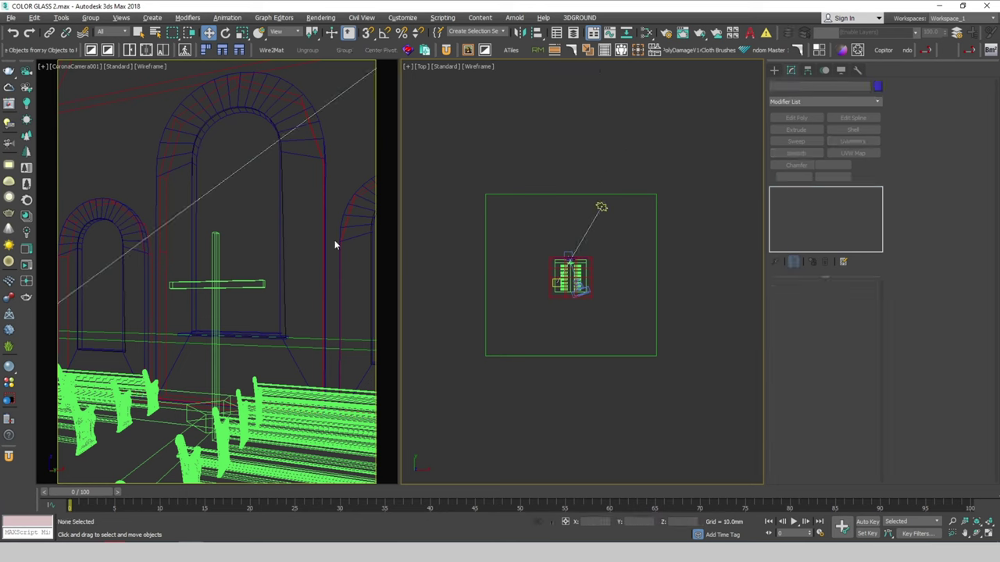
- Shade the camera view, run a test render, dismiss its error, and open Render Setup
left_click(248, 153)
key("F3")
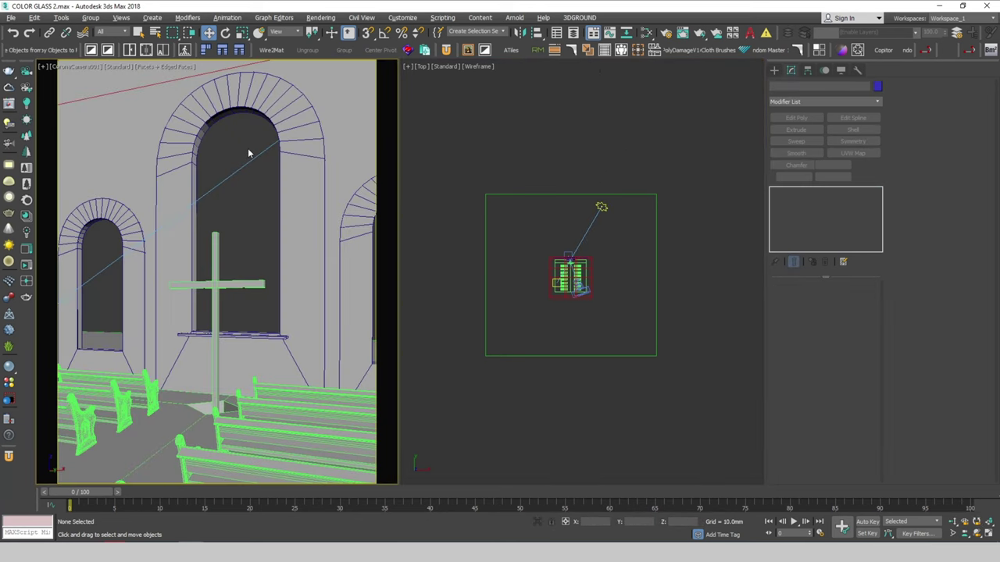
left_click(27, 266)
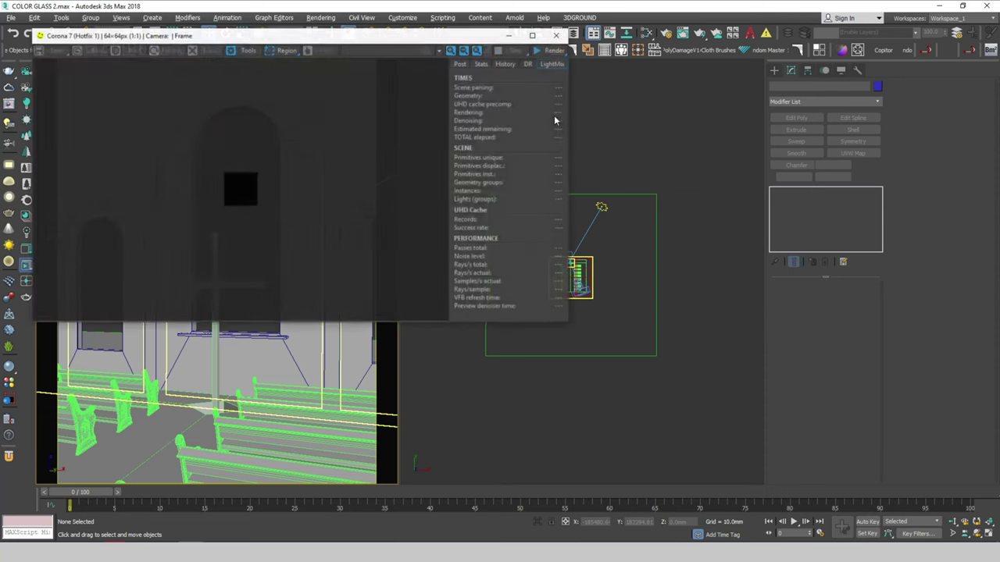
left_click(362, 49)
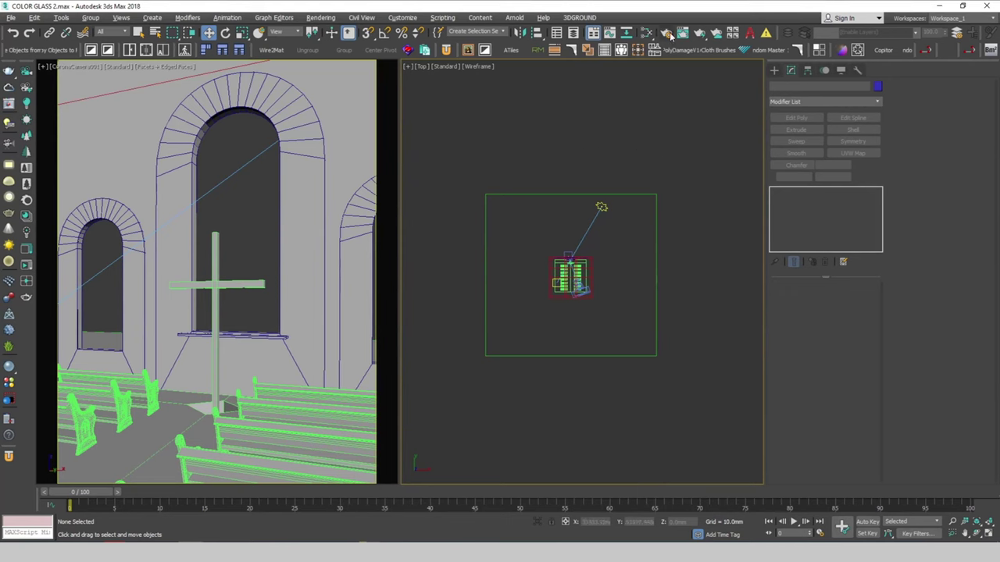
key("F10")
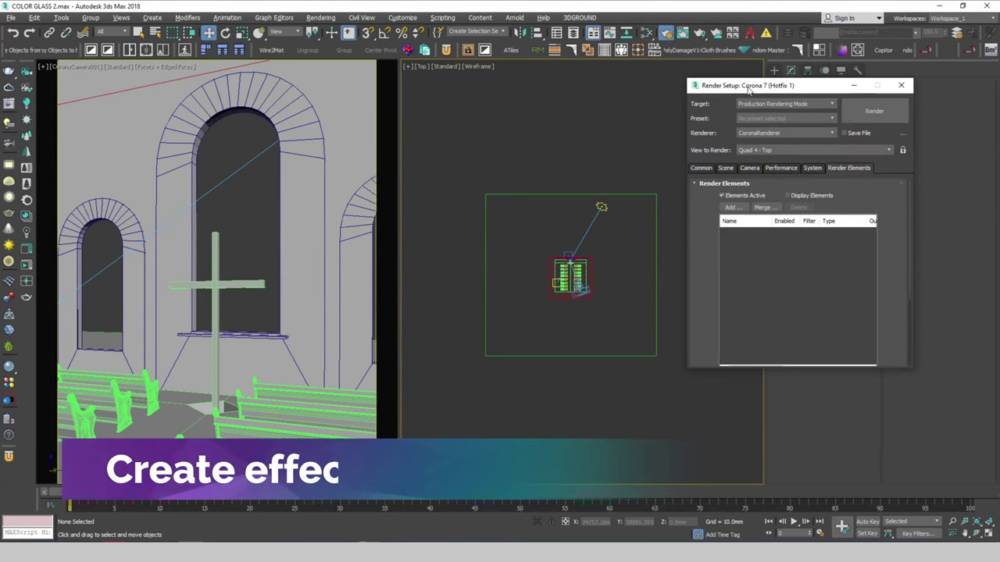
- Tick Global volume material in the Scene settings and open the Slate Material Editor
left_click(676, 162)
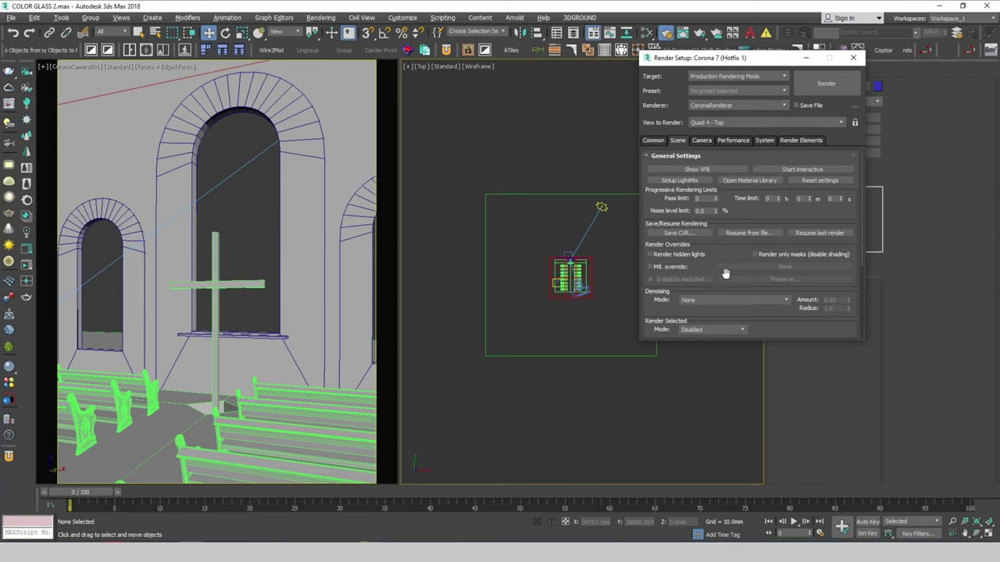
left_click_drag(712, 281, 726, 125)
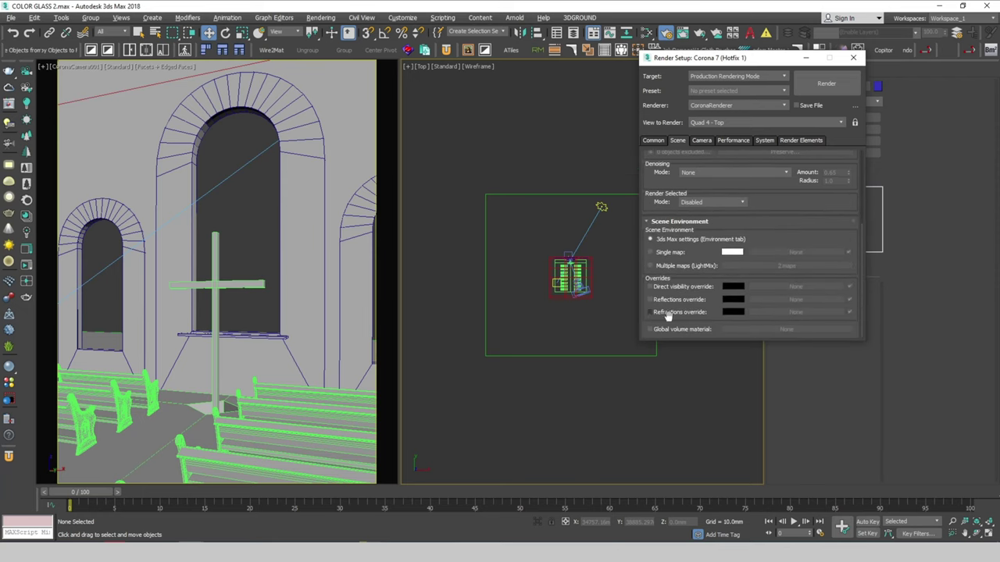
left_click(666, 330)
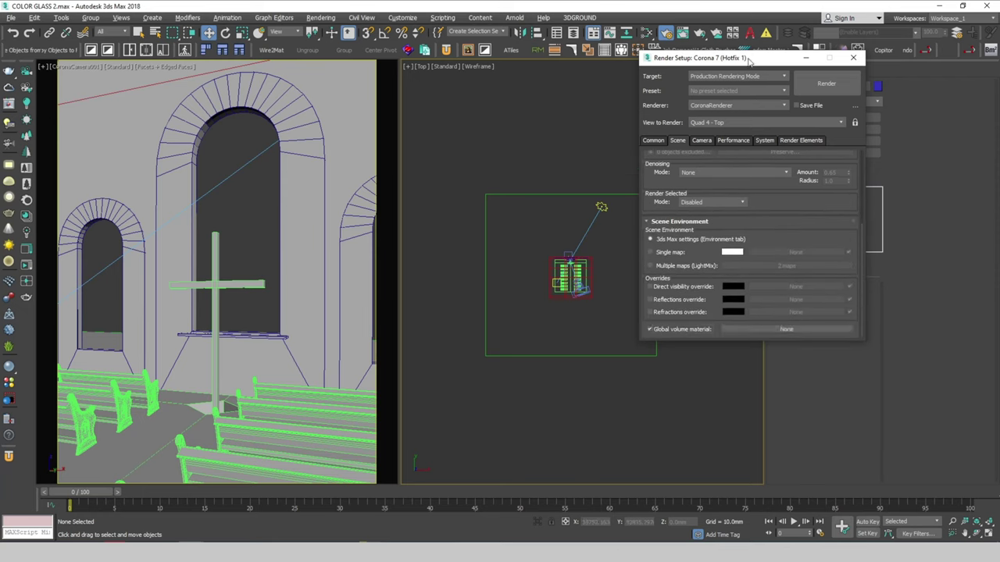
left_click_drag(712, 62, 728, 70)
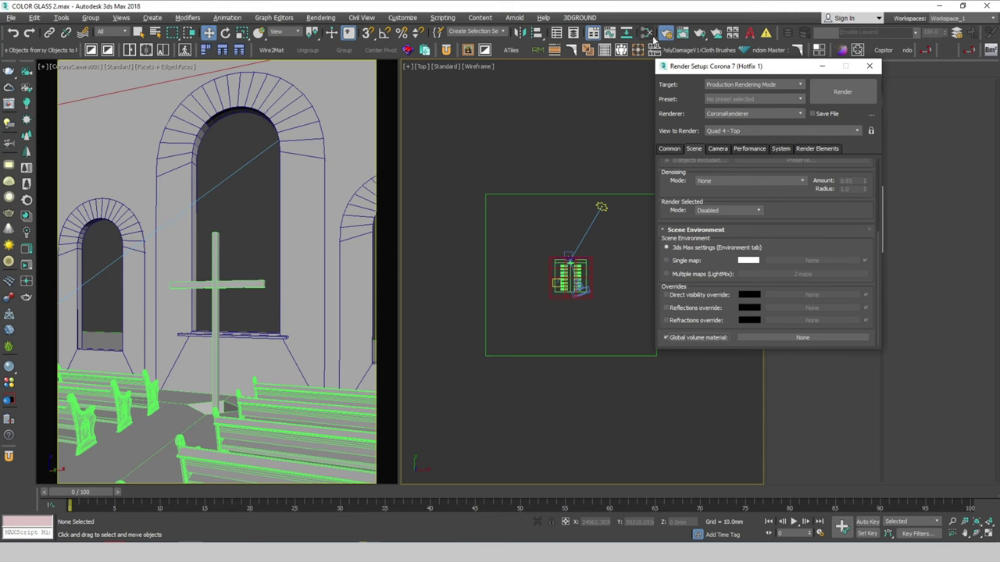
left_click(649, 35)
left_click_drag(574, 72, 362, 69)
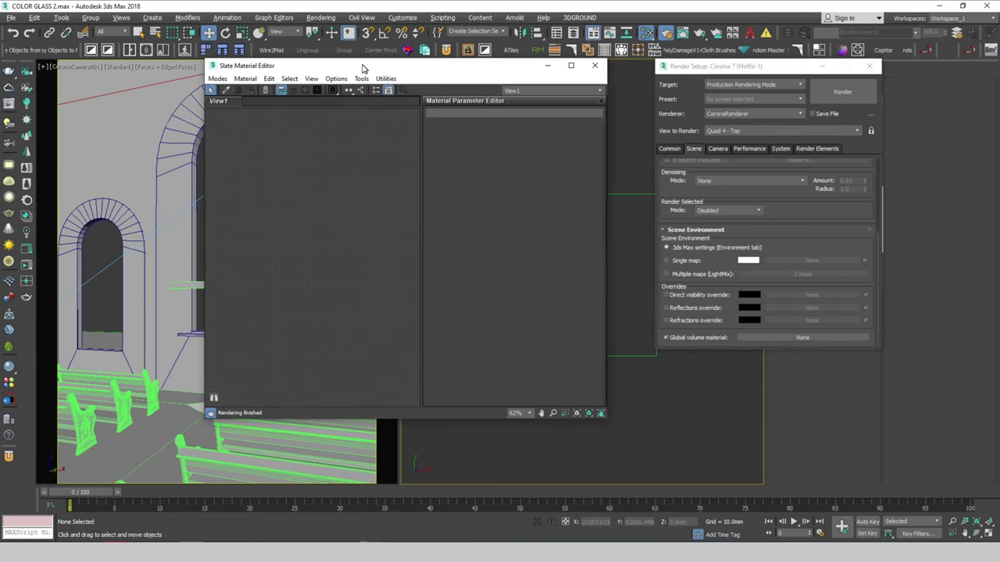
- Create a CoronaVolumeMtl node and instance it into the Global volume material slot
right_click(300, 147)
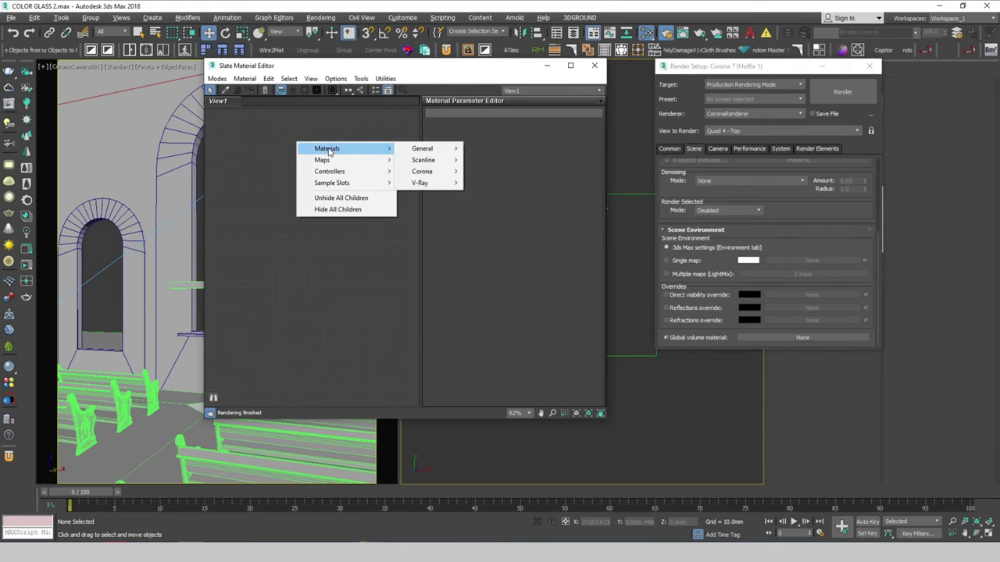
mouse_move(326, 148)
mouse_move(422, 171)
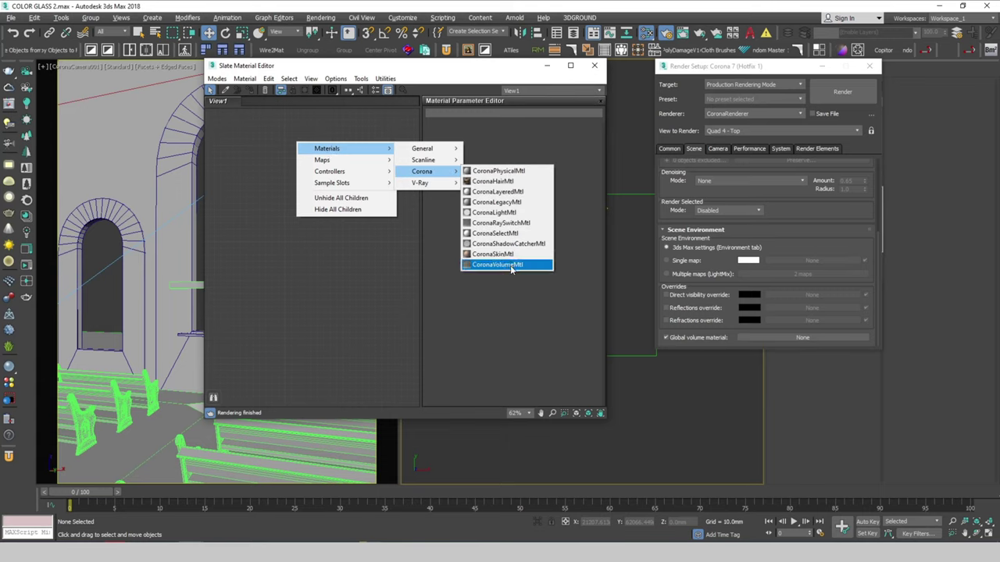
left_click(511, 265)
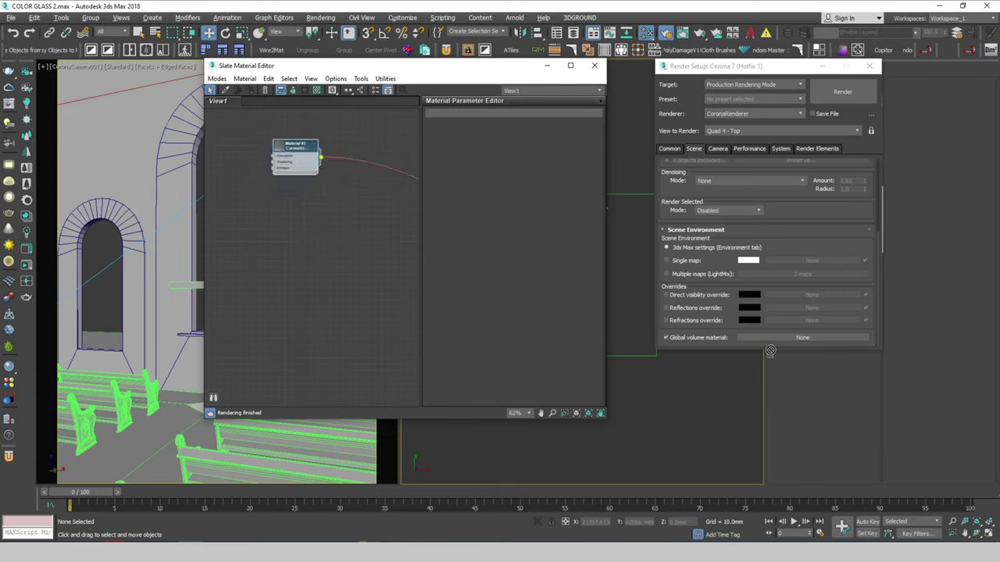
left_click_drag(797, 342, 799, 338)
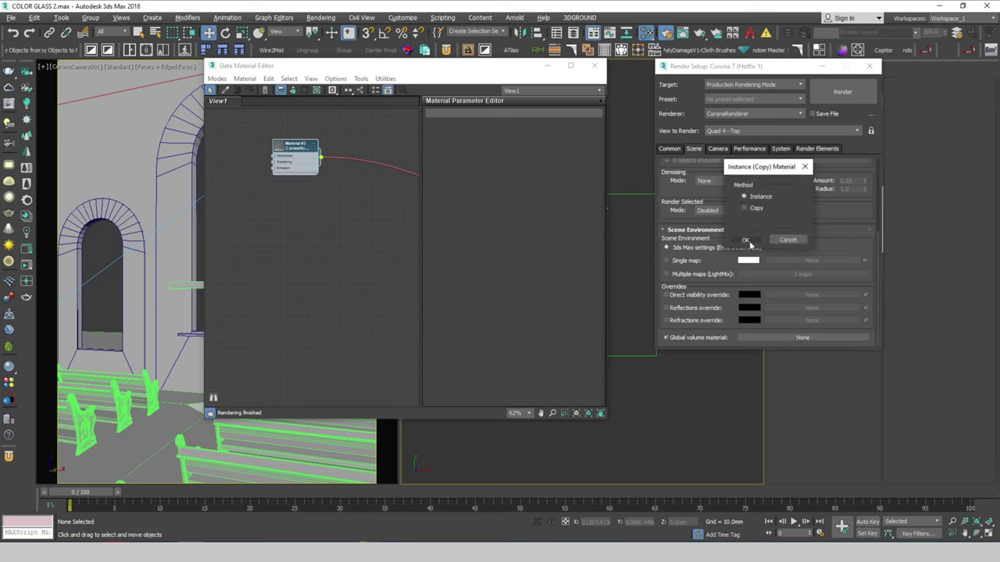
left_click(746, 239)
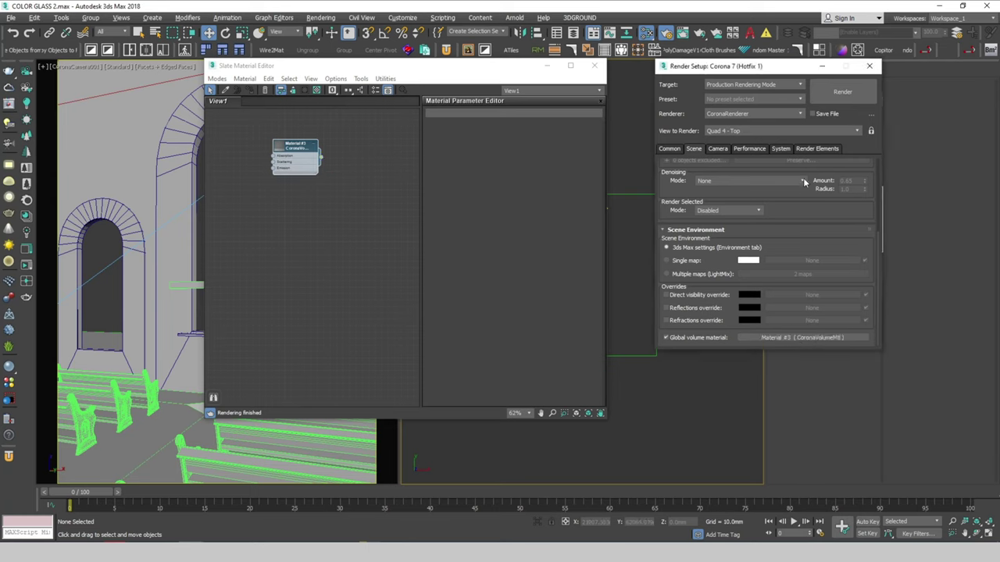
left_click(817, 150)
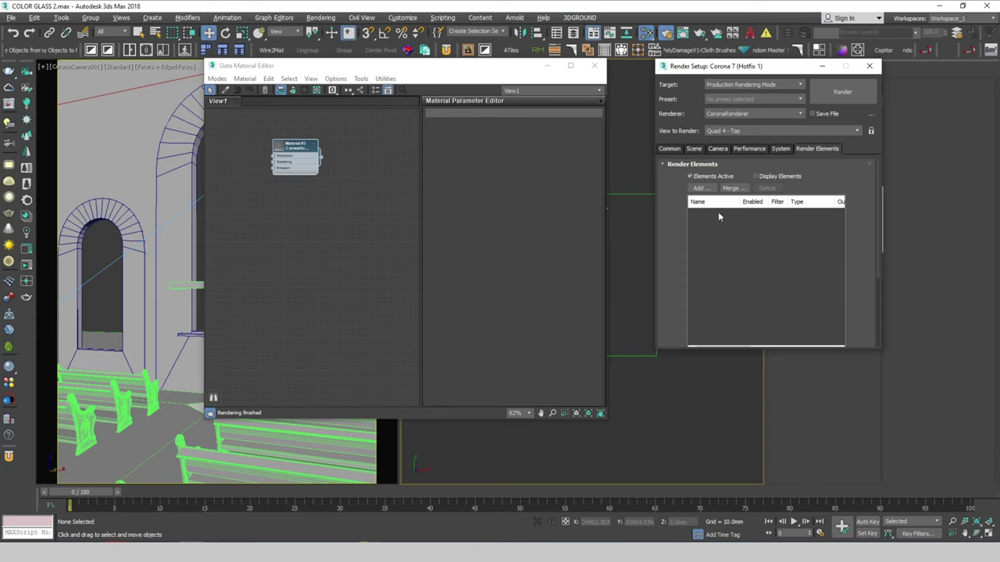
- Add a CESSENTIAL_Volumetrics render element
left_click(701, 189)
left_click(731, 166)
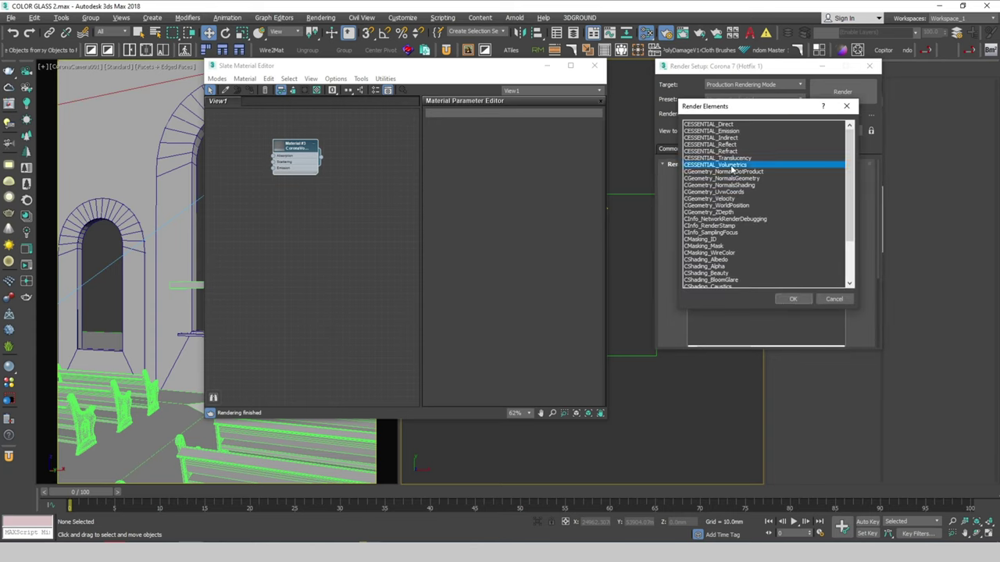
left_click(792, 300)
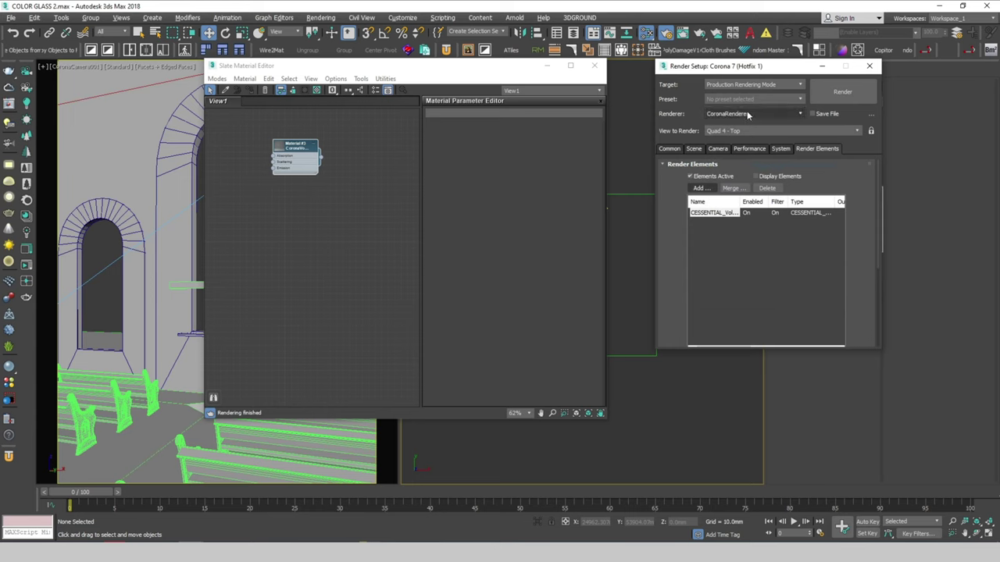
- Generate the interactive LightMix setup from the Scene settings
left_click(694, 150)
left_click_drag(750, 65, 779, 65)
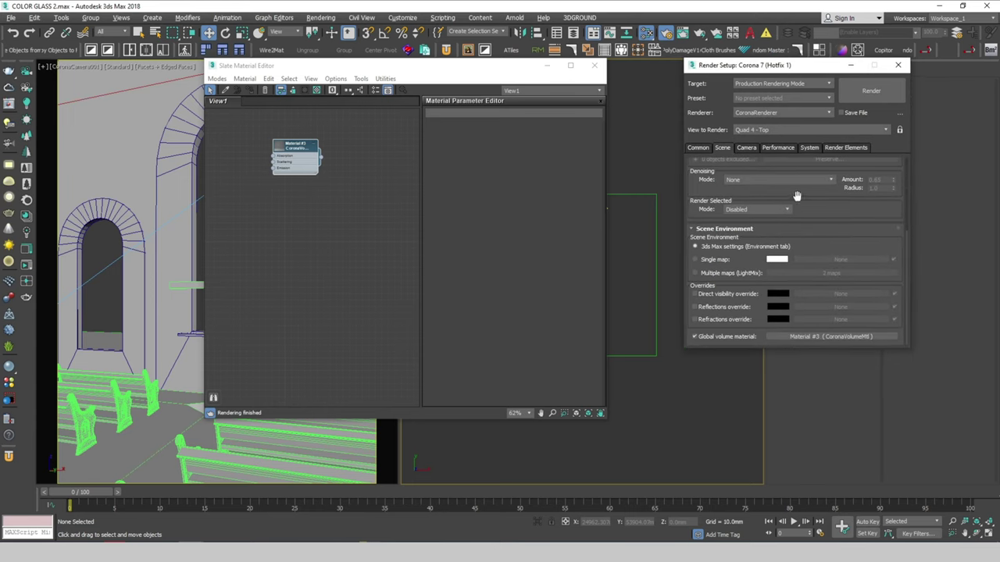
scroll(796, 307, "up", 3)
scroll(796, 307, "up", 1)
left_click(725, 185)
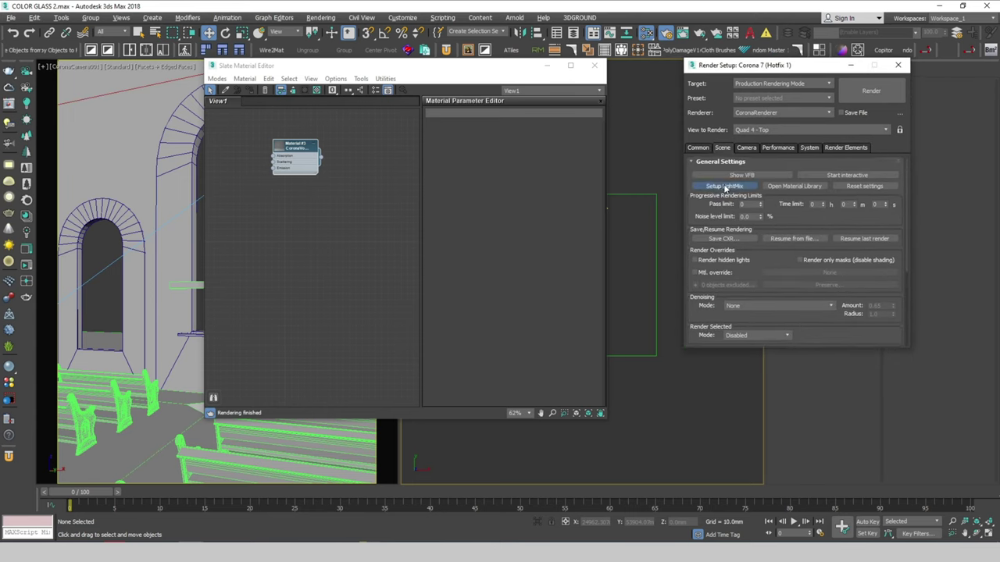
left_click(791, 263)
- Move aside and minimize the Slate Material Editor and Render Setup windows
left_click_drag(481, 75, 661, 95)
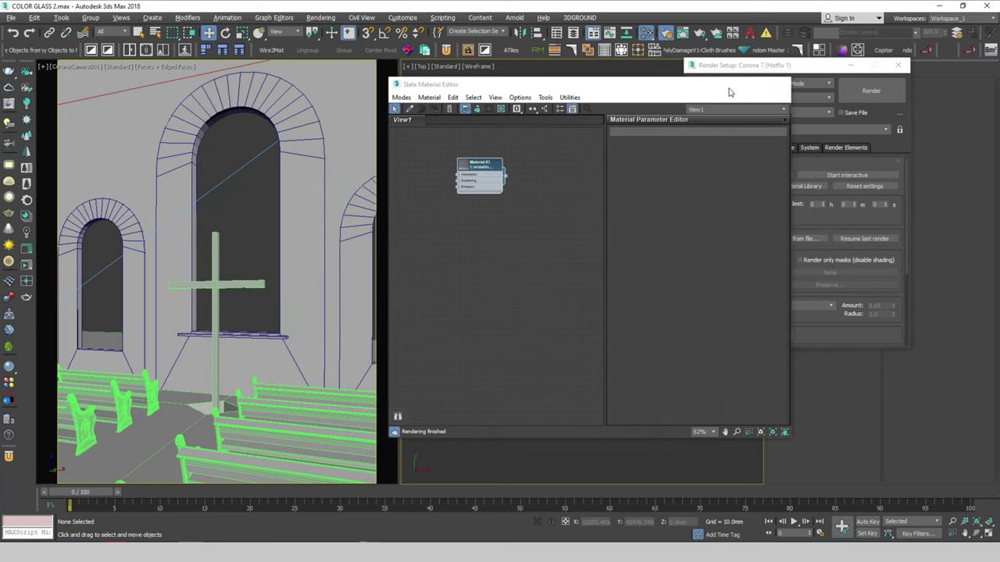
left_click(731, 84)
left_click_drag(733, 70, 753, 76)
left_click(869, 73)
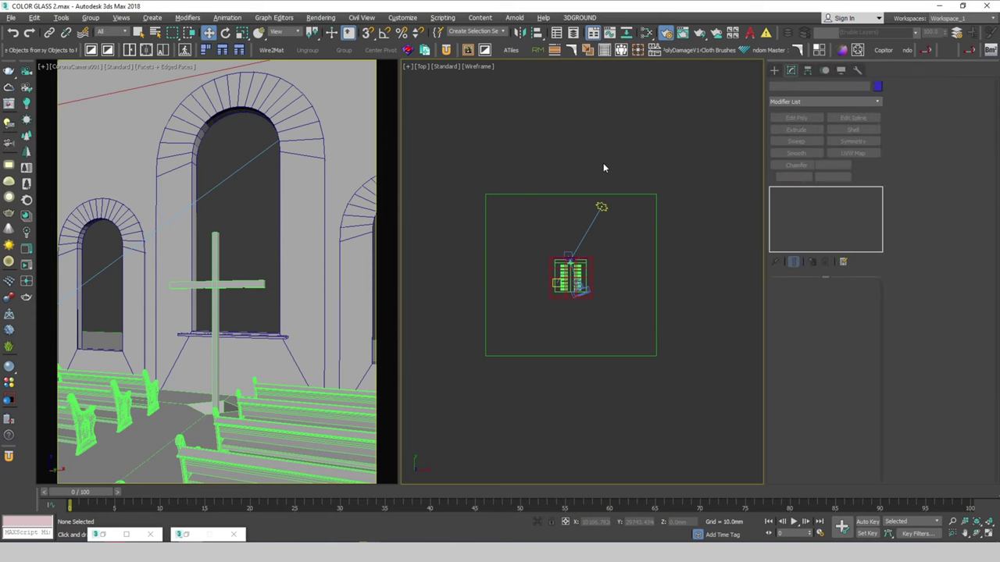
- Select the glass window arch and start an interactive Corona render, then restore Render Setup
left_click(245, 136)
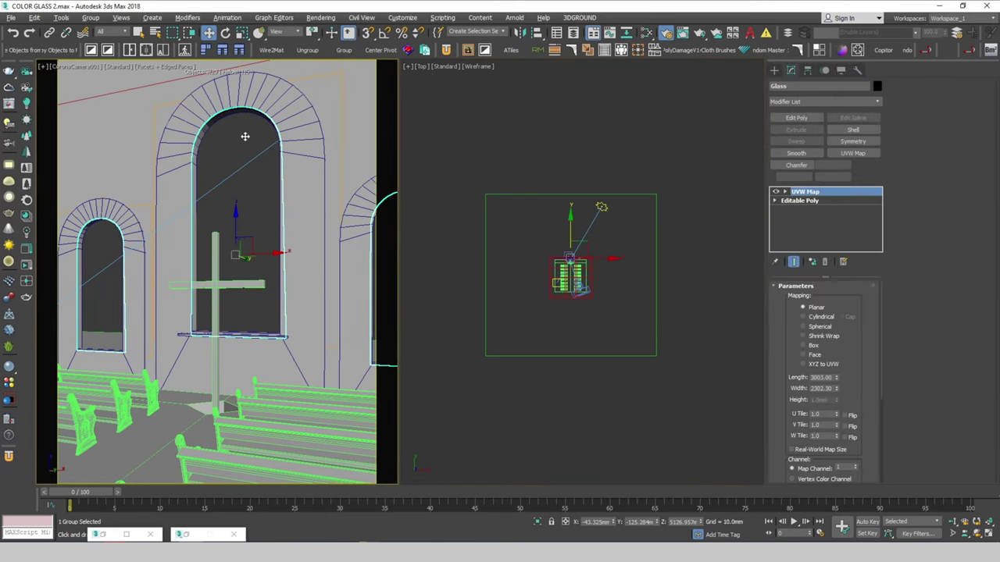
left_click(91, 276)
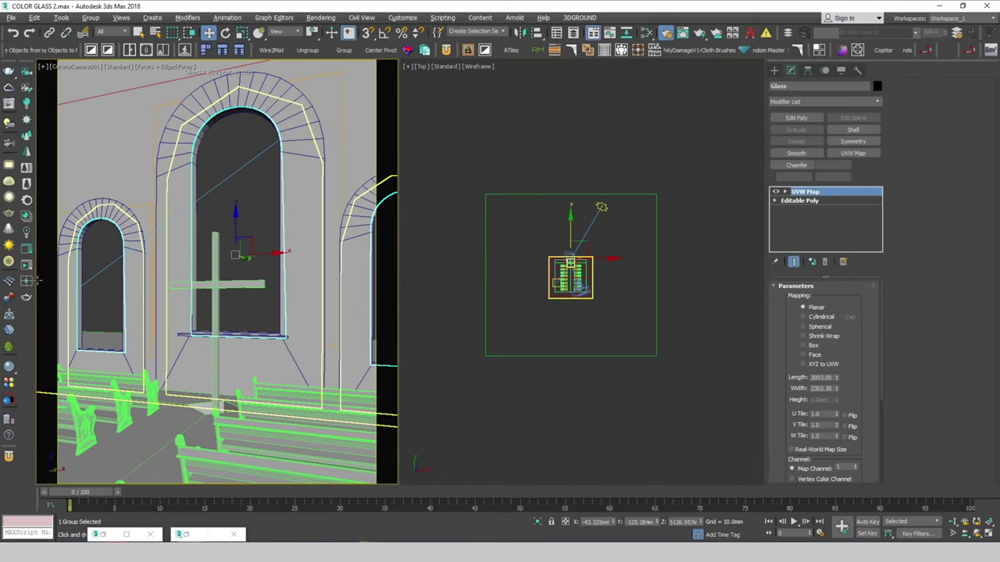
left_click(26, 266)
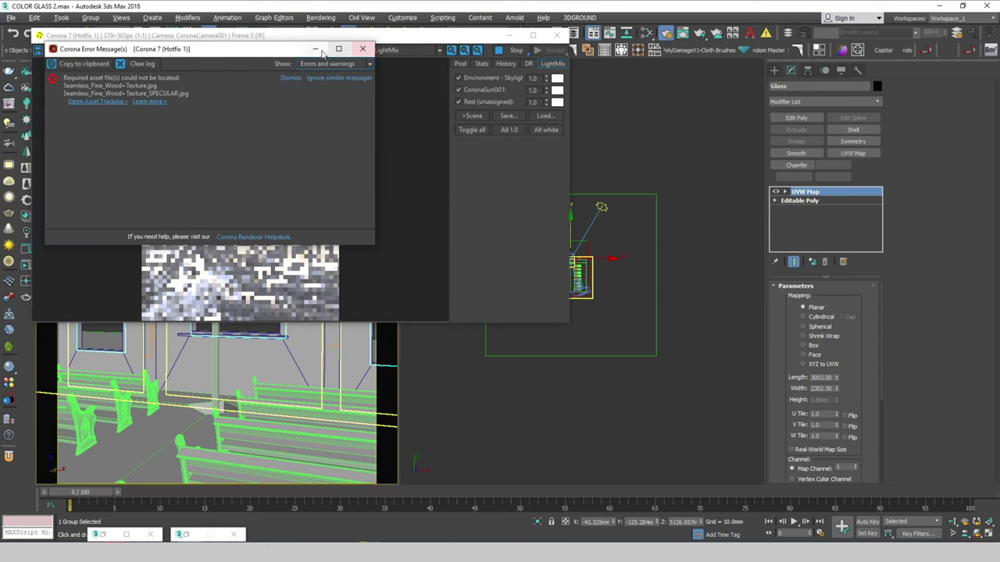
left_click(313, 52)
left_click_drag(318, 40, 297, 64)
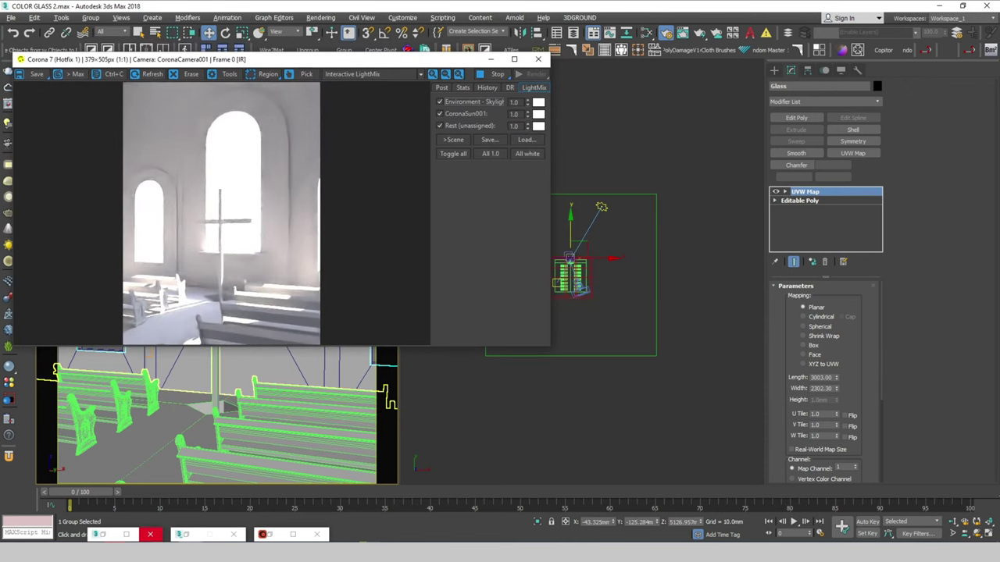
left_click(185, 535)
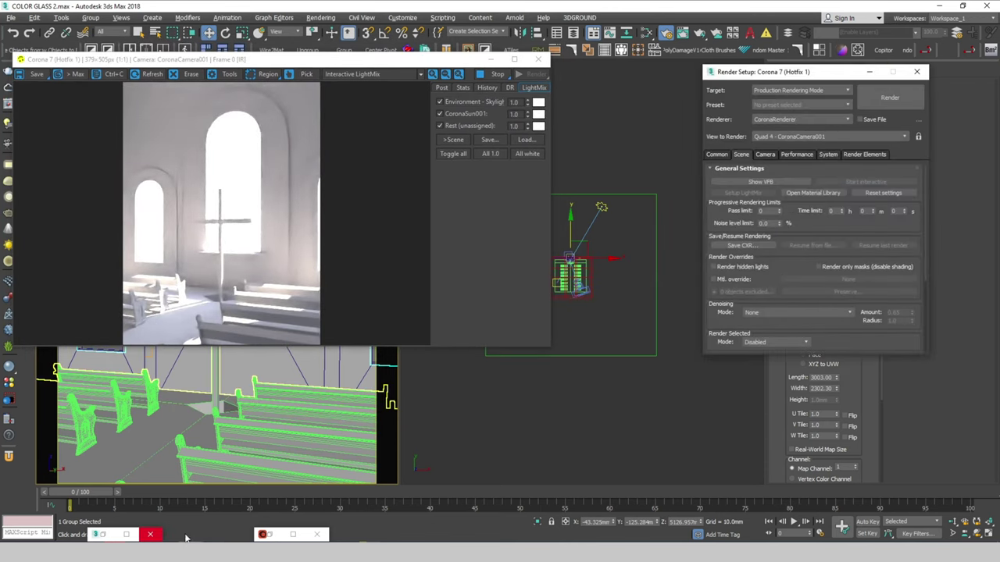
- Give the CoronaVolumeMtl a pale yellow-orange absorption colour (255, 209, 109) and drag it toward scattering
key("m")
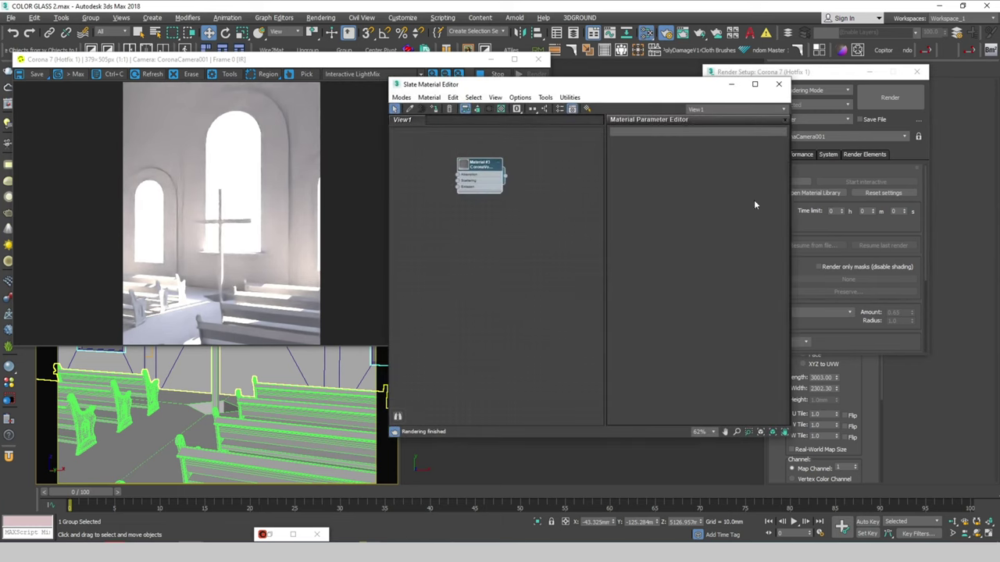
left_click(916, 72)
mouse_move(481, 83)
left_mouse_down()
mouse_move(656, 71)
mouse_move(627, 62)
left_mouse_up()
double_click(656, 154)
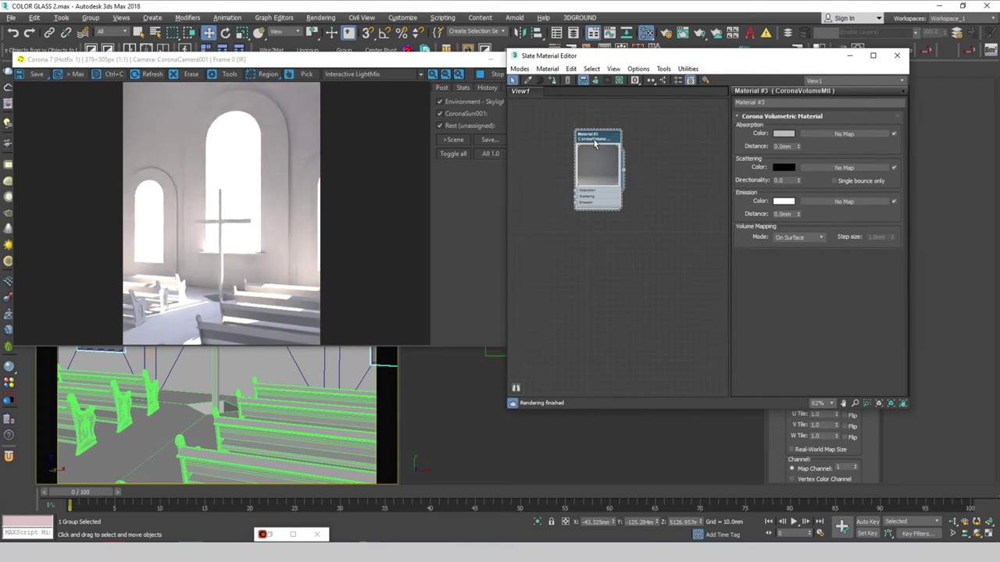
left_click(783, 134)
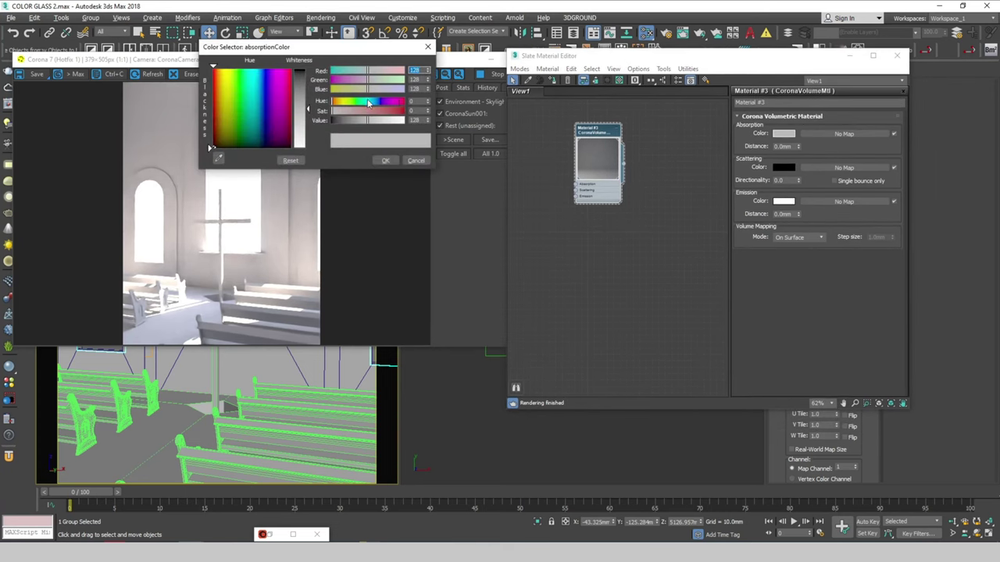
left_click_drag(247, 88, 224, 68)
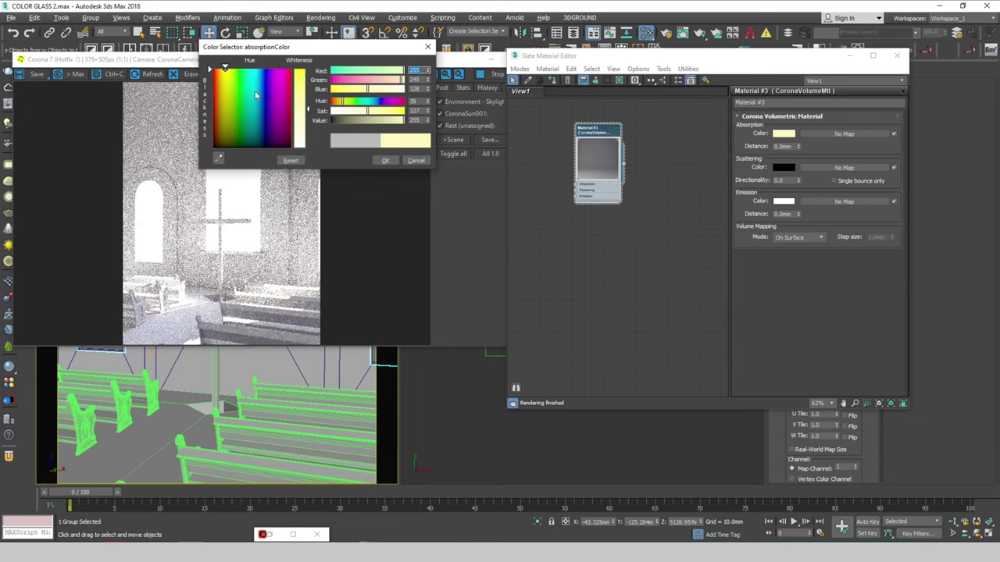
left_click(222, 69)
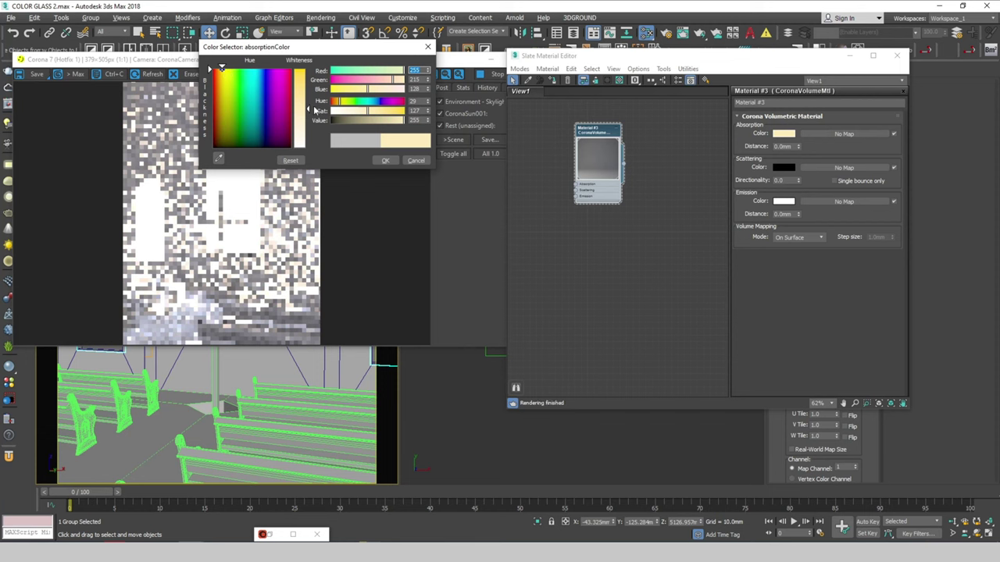
left_click(373, 112)
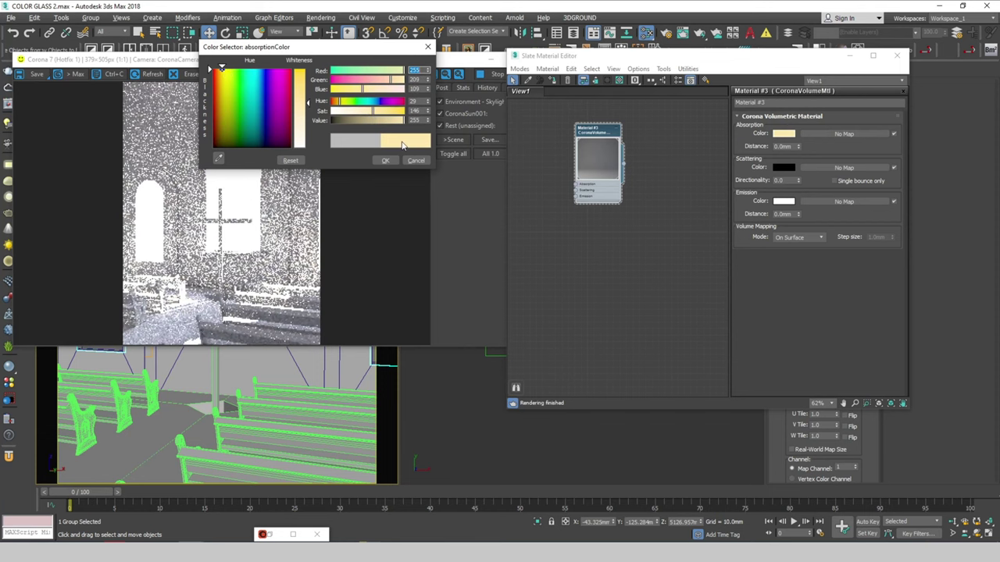
left_click(385, 160)
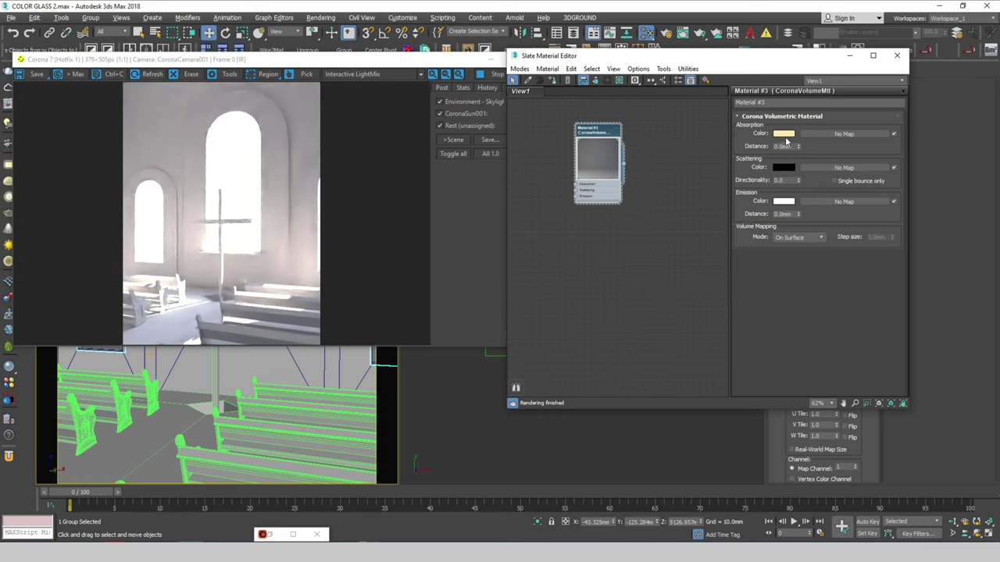
left_click_drag(786, 141, 784, 170)
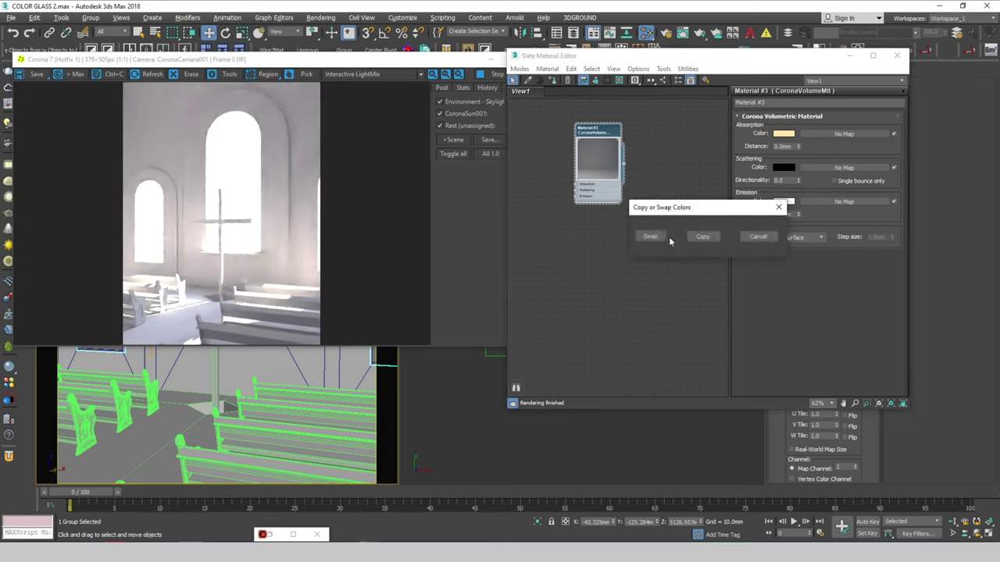
- Copy the pale yellow onto the scattering colour and raise absorption distance to 10000
left_click(703, 236)
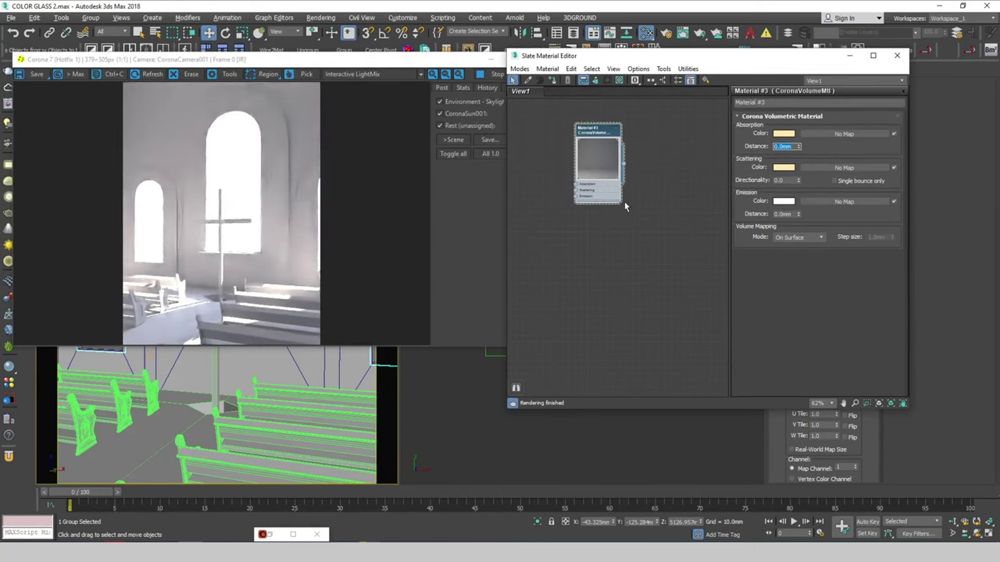
left_click_drag(620, 203, 710, 349)
type("1000")
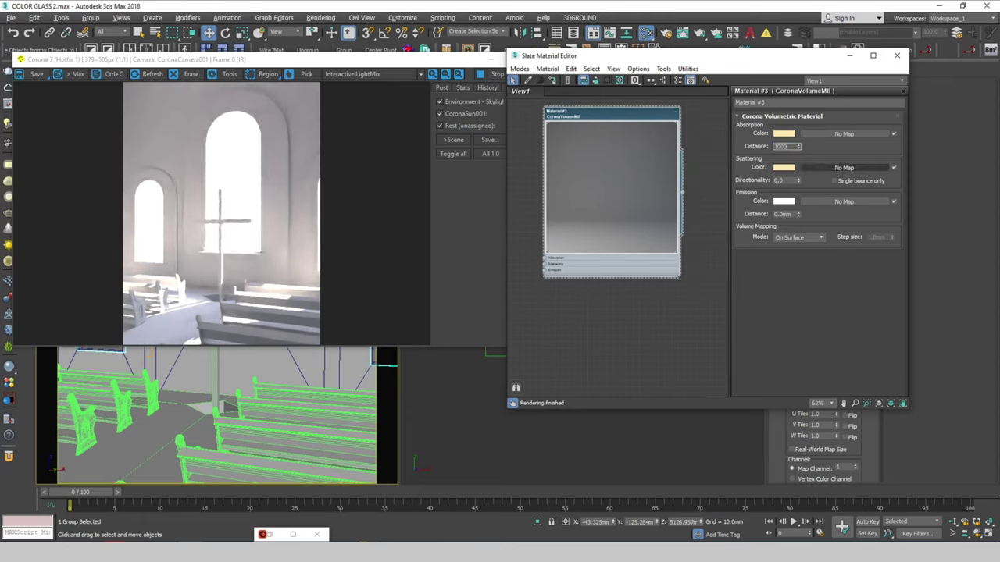
key("Return")
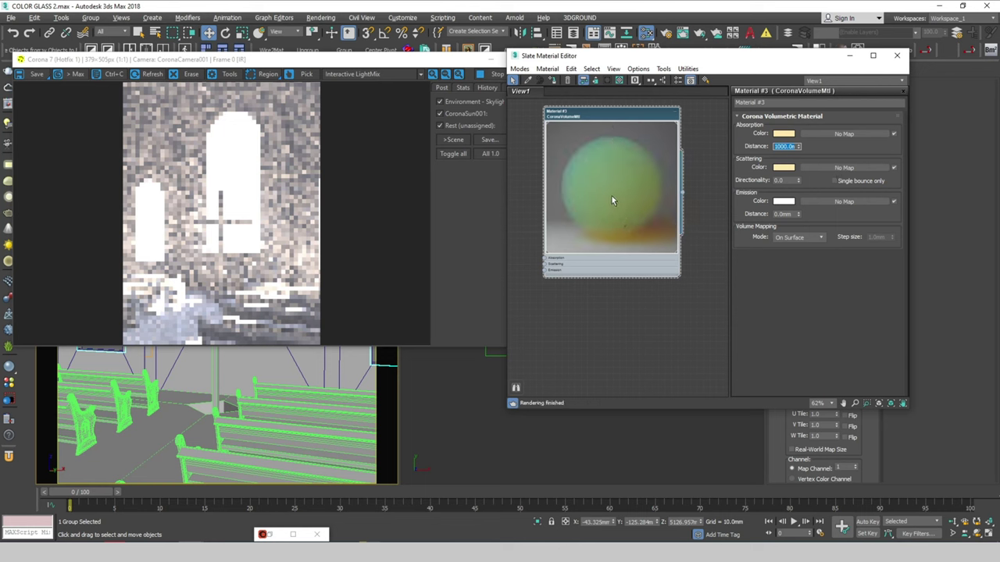
left_click(779, 146)
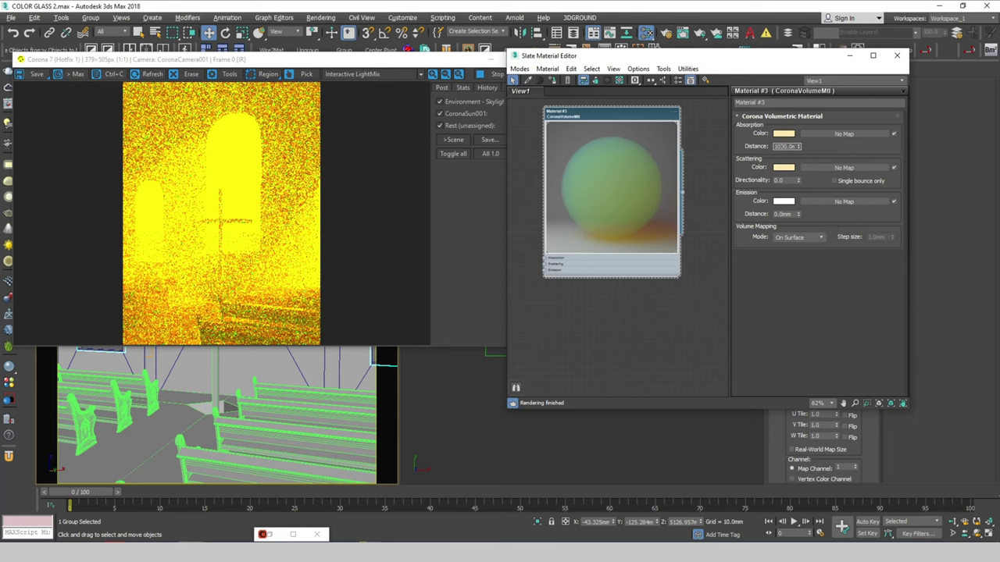
double_click(789, 146)
left_click(781, 180)
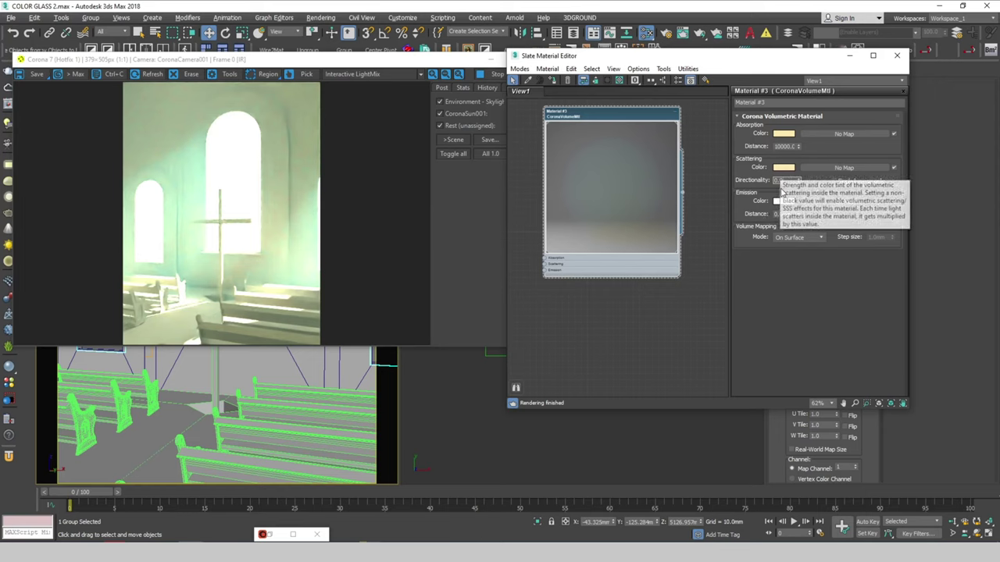
- Set the volume material's scattering directionality to 0.5
double_click(779, 180)
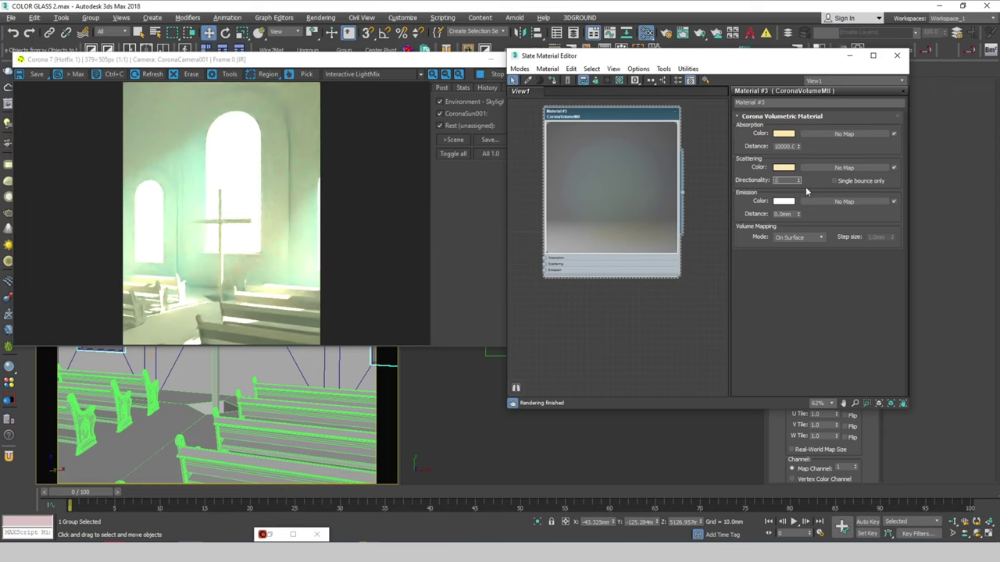
type("0.99")
left_click(785, 146)
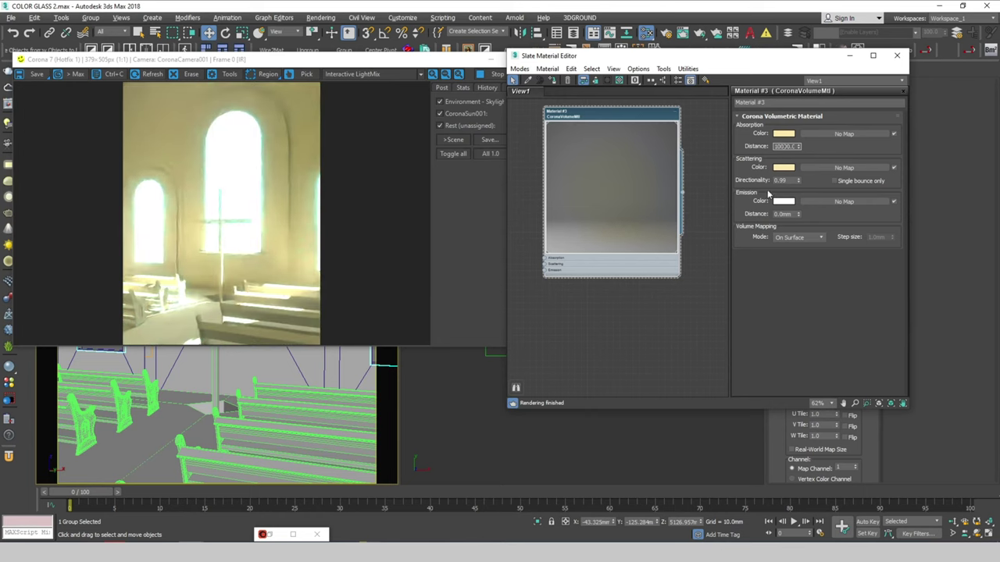
key("Tab")
type("0.5")
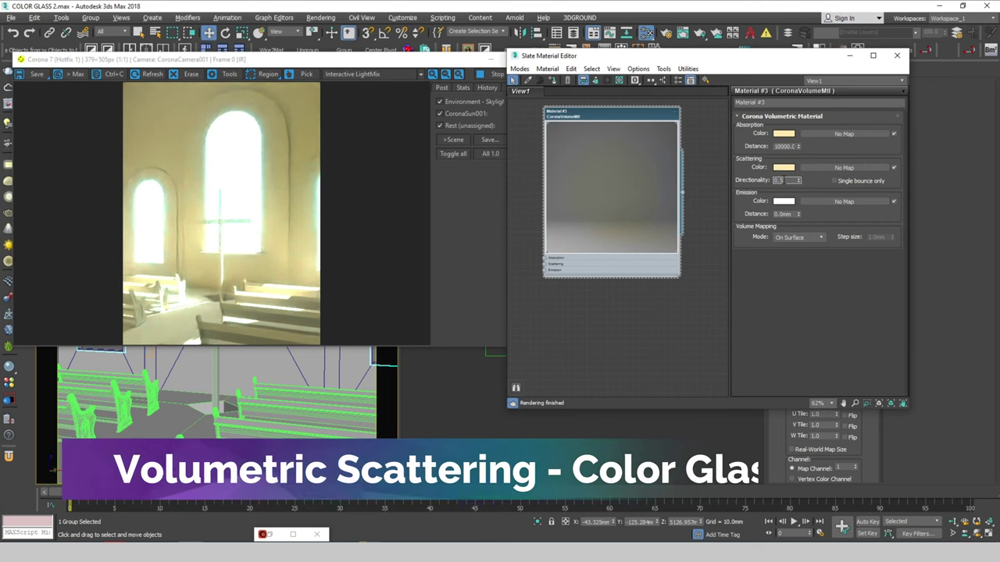
key("shift+Tab")
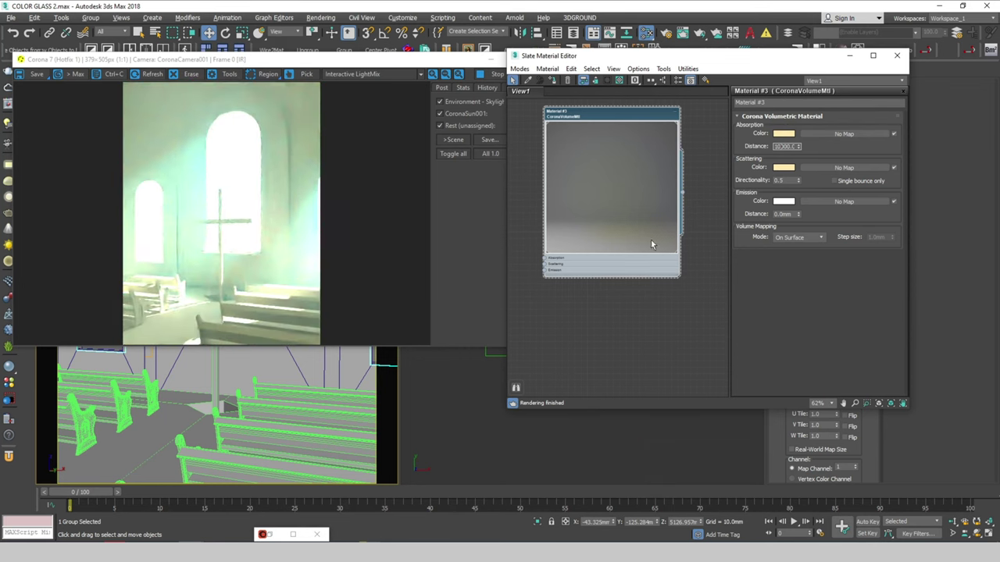
- Copy the pale yellow scattering colour onto the emission colour
left_click(784, 201)
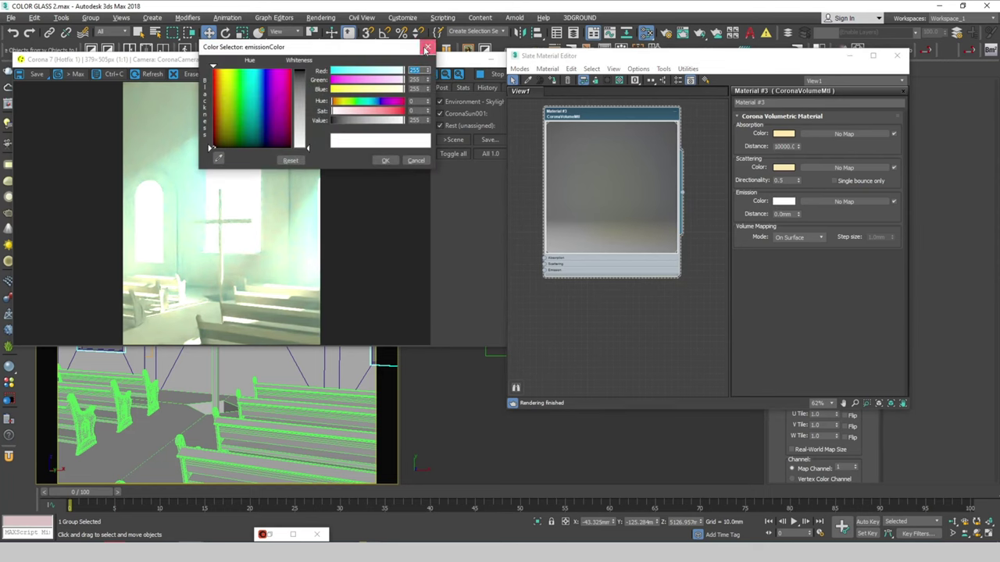
left_click(436, 39)
left_click_drag(784, 167, 783, 201)
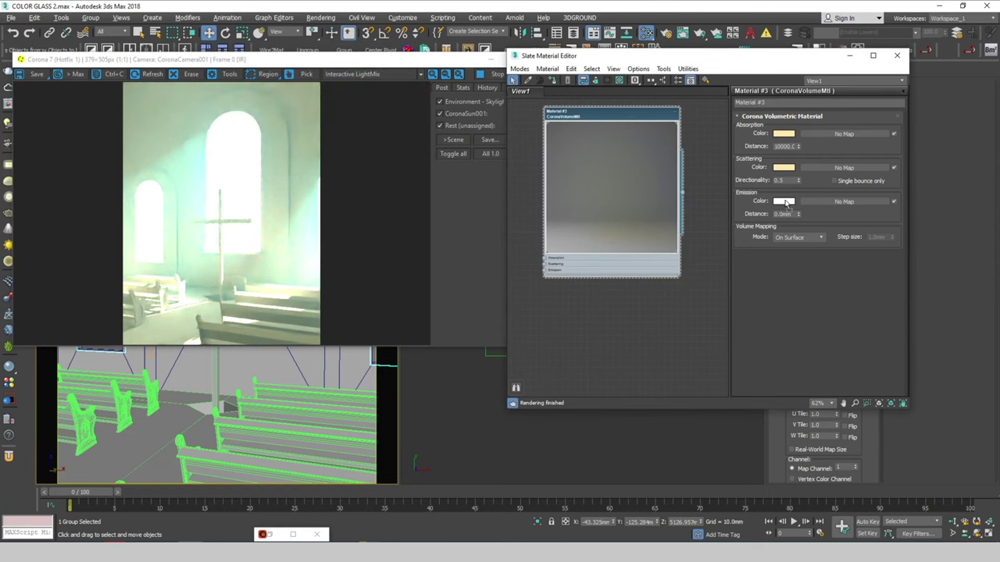
left_click(702, 238)
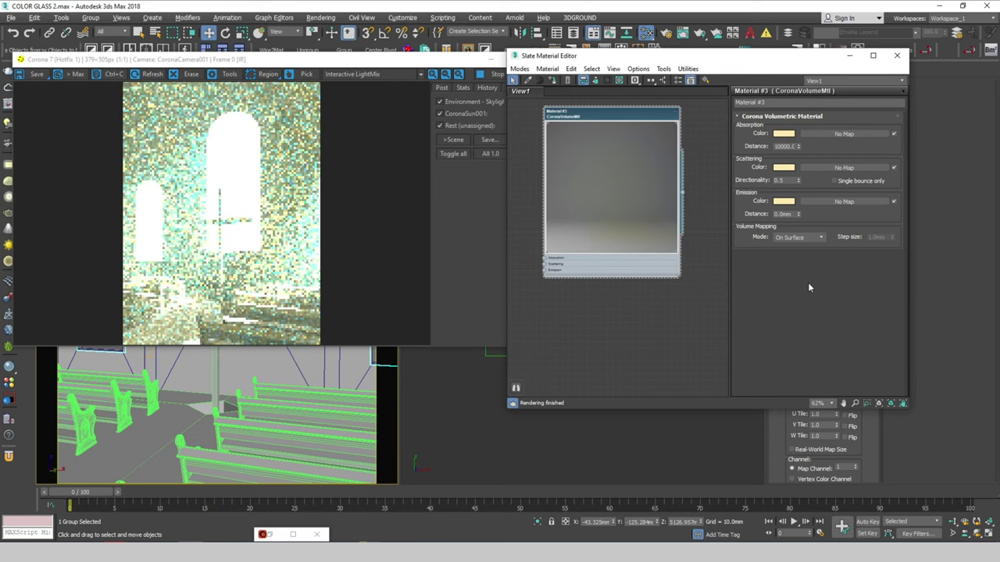
left_click(427, 182)
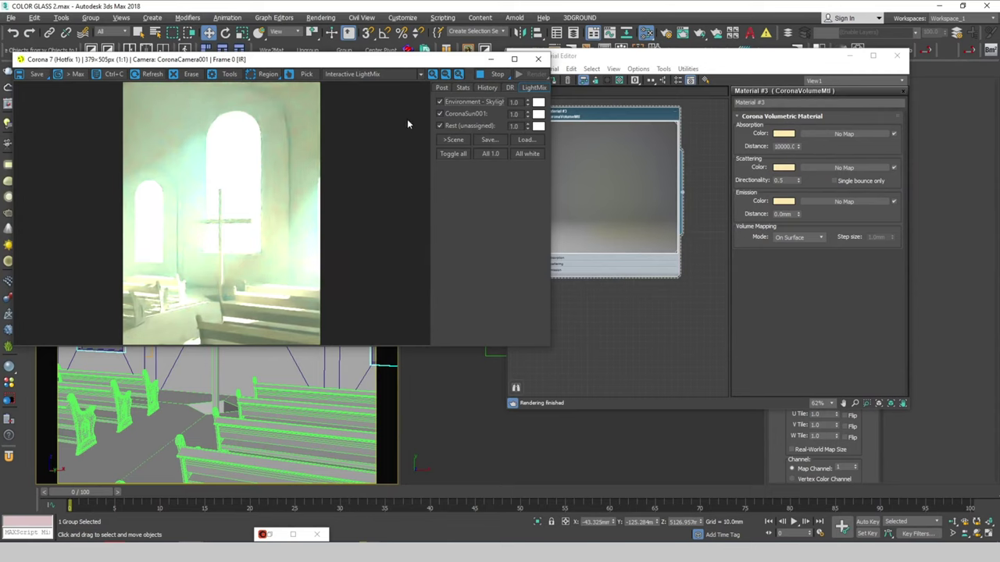
- View the CESSENTIAL_Volumetrics pass, then switch back to the Interactive LightMix view
left_click(420, 75)
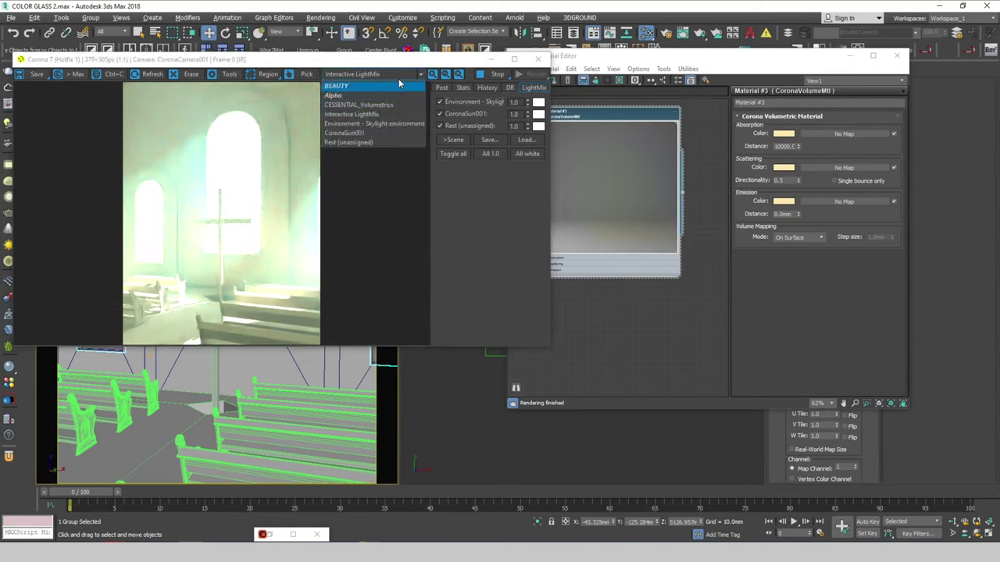
left_click(392, 106)
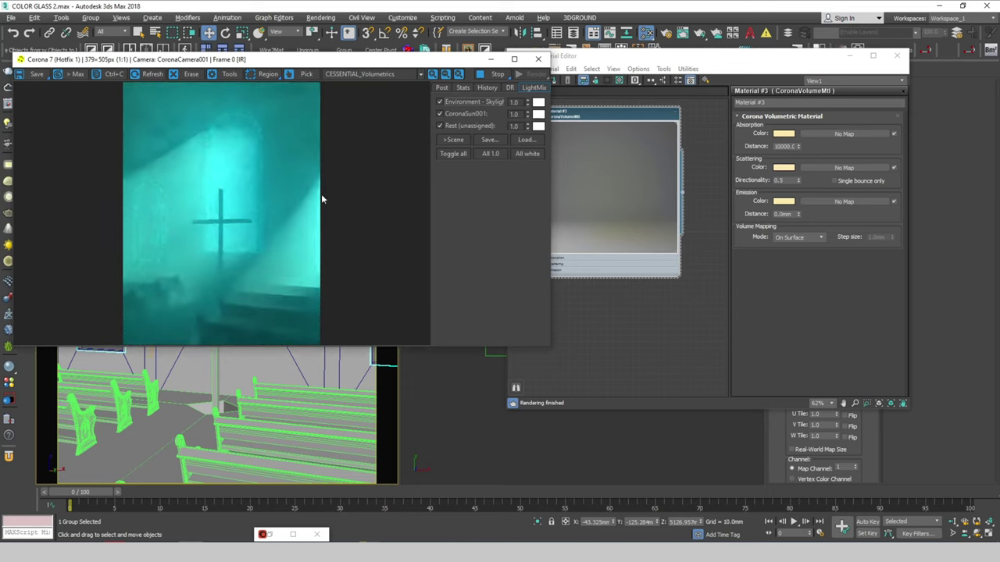
left_click(392, 74)
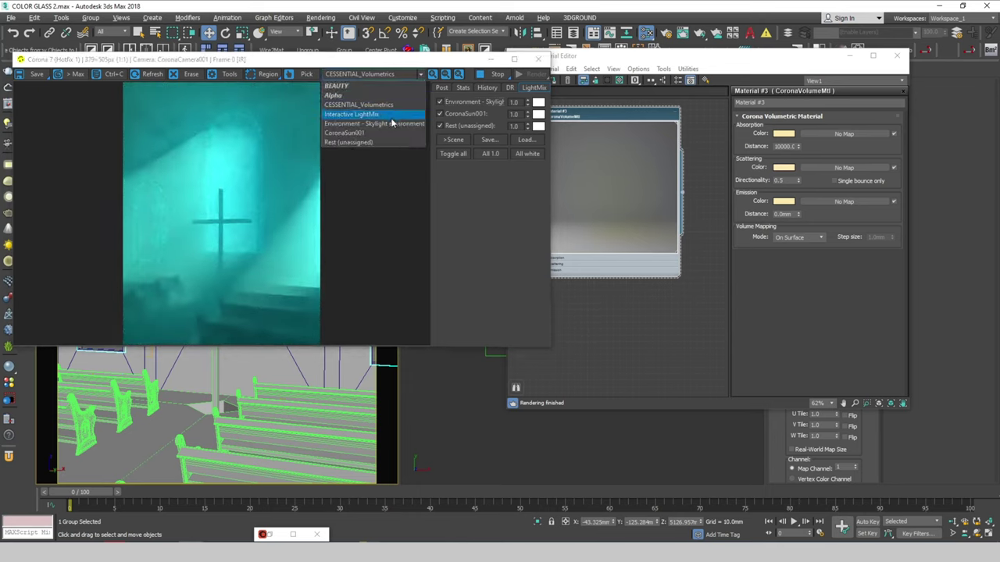
left_click(392, 117)
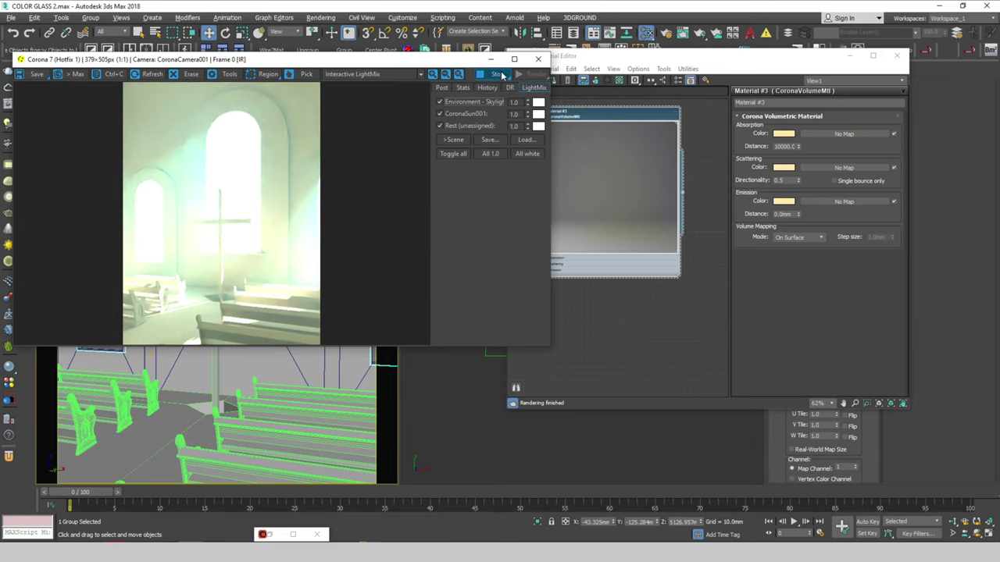
left_click_drag(465, 62, 413, 61)
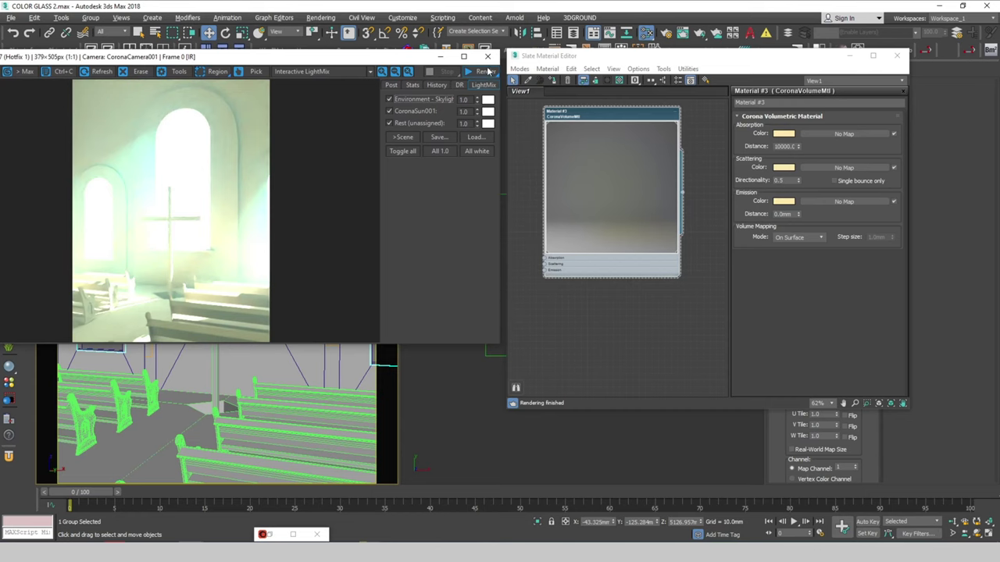
- Close the render window and add a new CoronaLegacyMtl node, Material #4, in the Slate editor
left_click(490, 58)
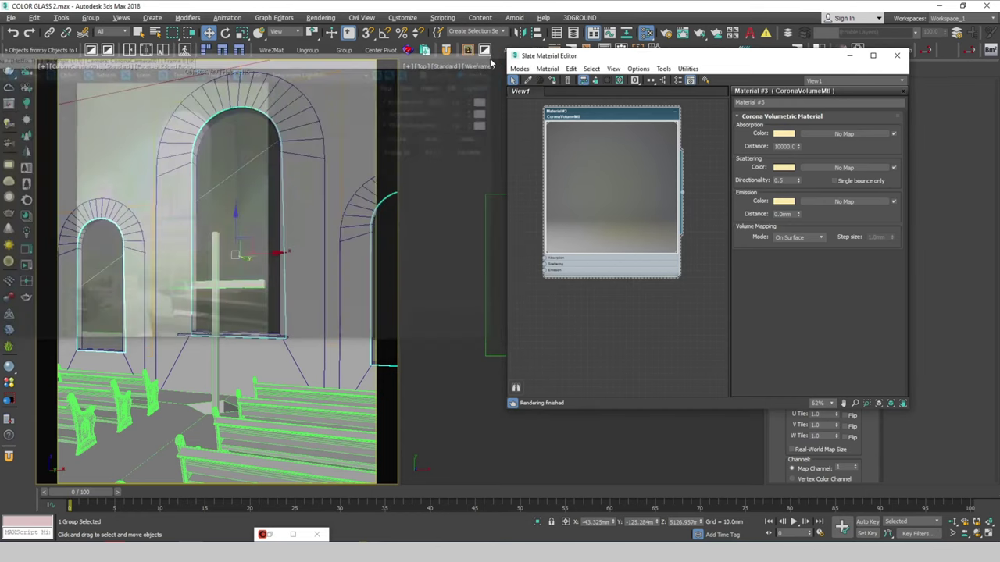
left_click(897, 56)
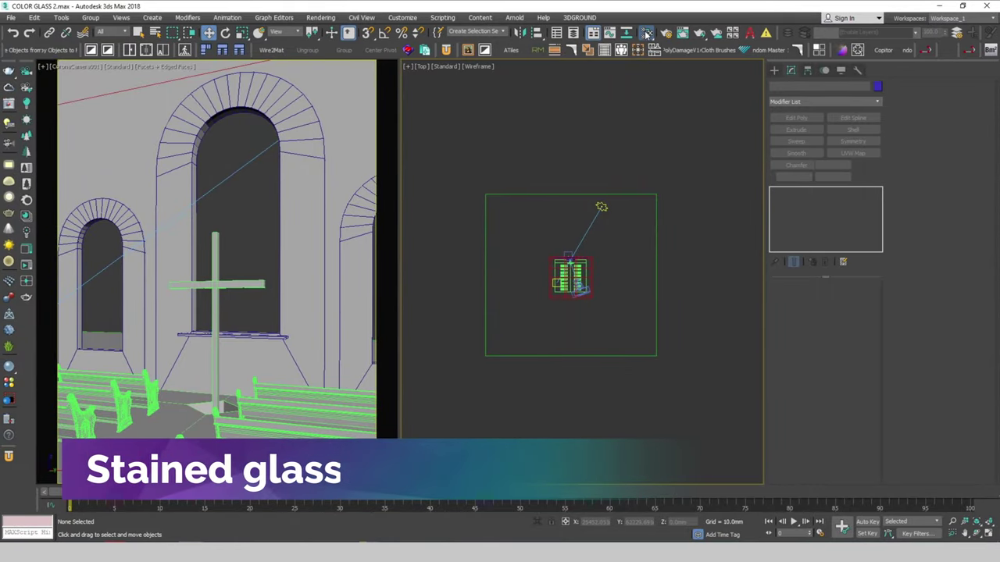
left_click(645, 32)
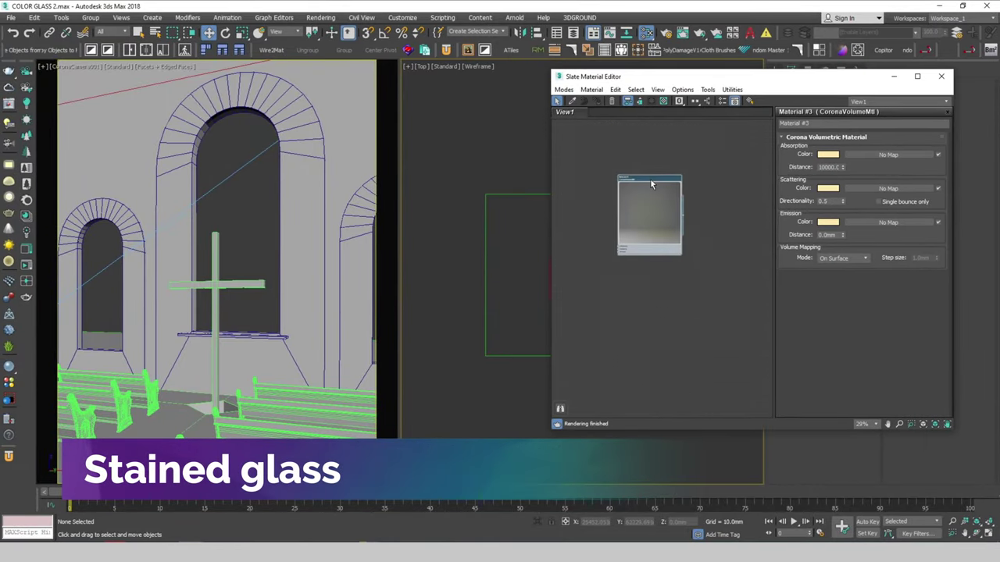
scroll(644, 175, "down", 2)
right_click(593, 160)
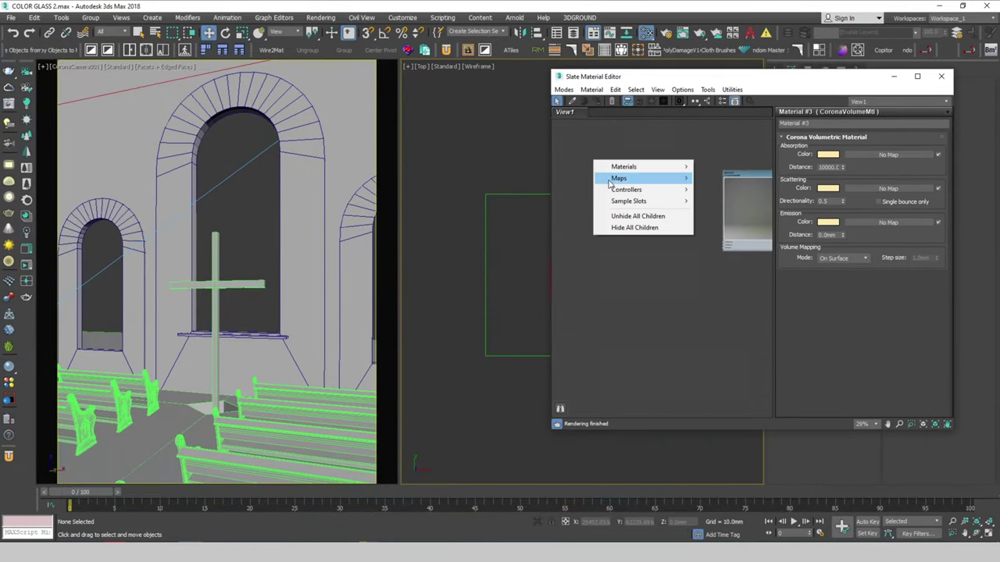
mouse_move(718, 190)
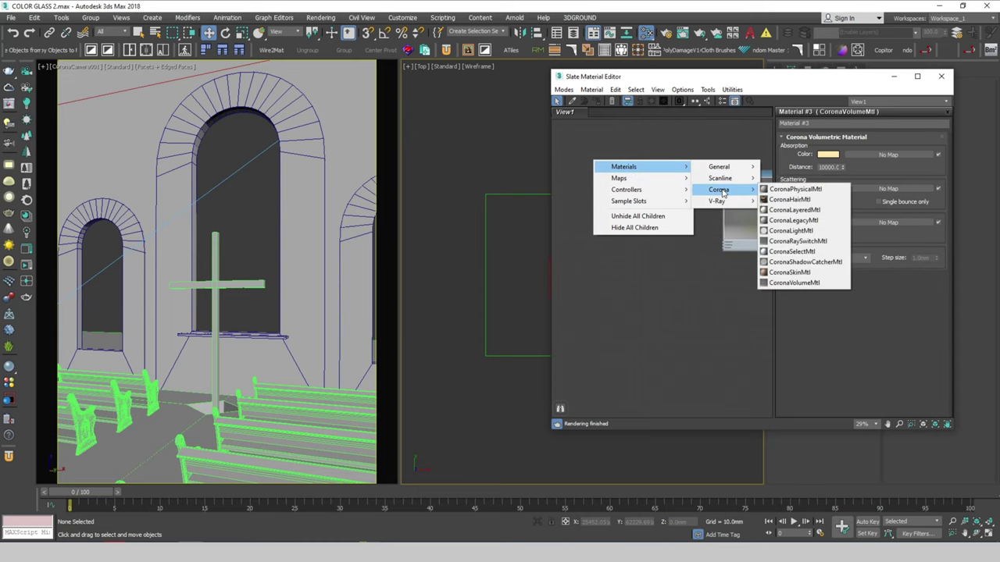
left_click(781, 210)
left_click_drag(592, 159, 725, 164)
scroll(639, 161, "up", 5)
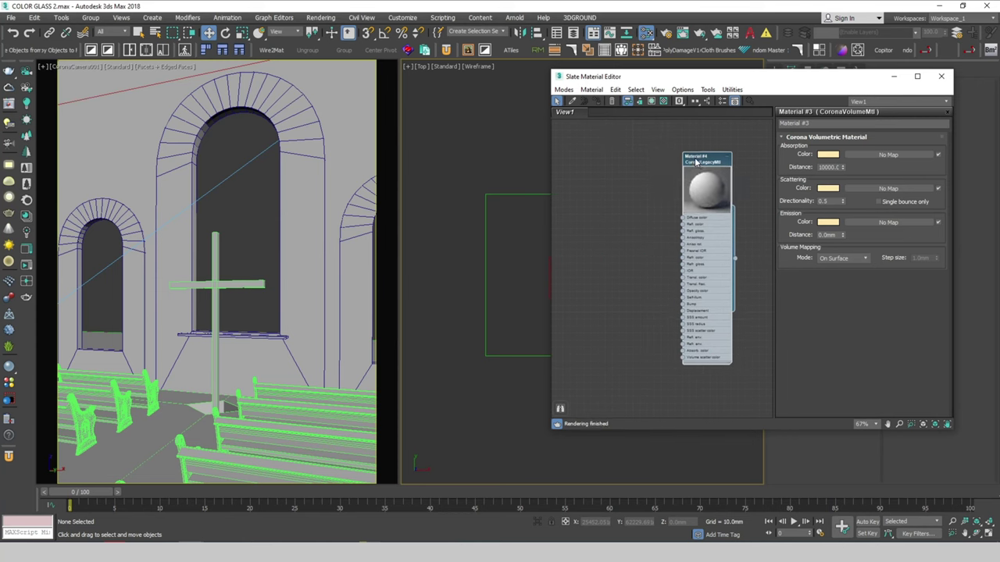
double_click(707, 160)
- Add a CoronaBitmap node loading Church.jpg from the Downloads GODRAY folder
right_click(597, 150)
mouse_move(642, 164)
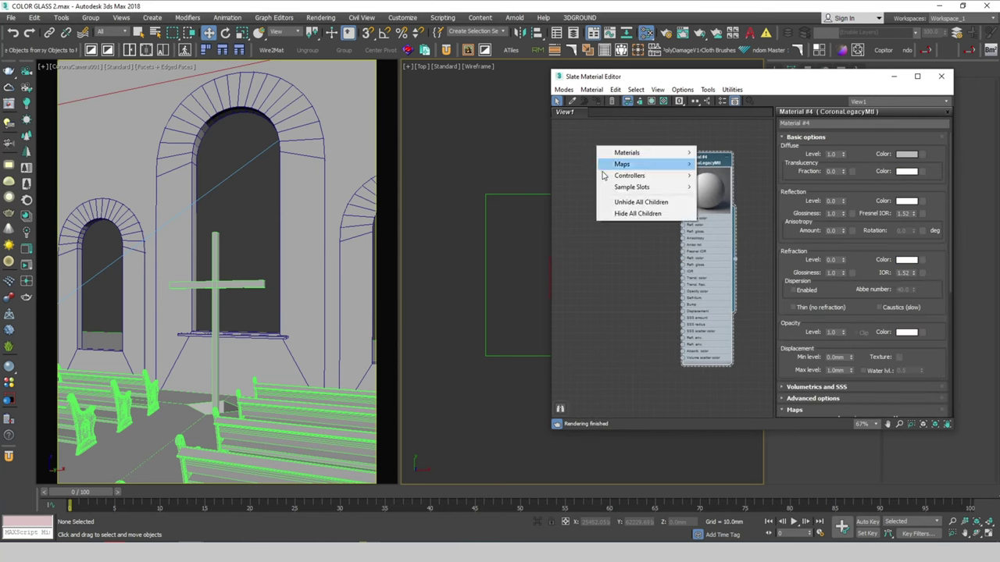
mouse_move(721, 175)
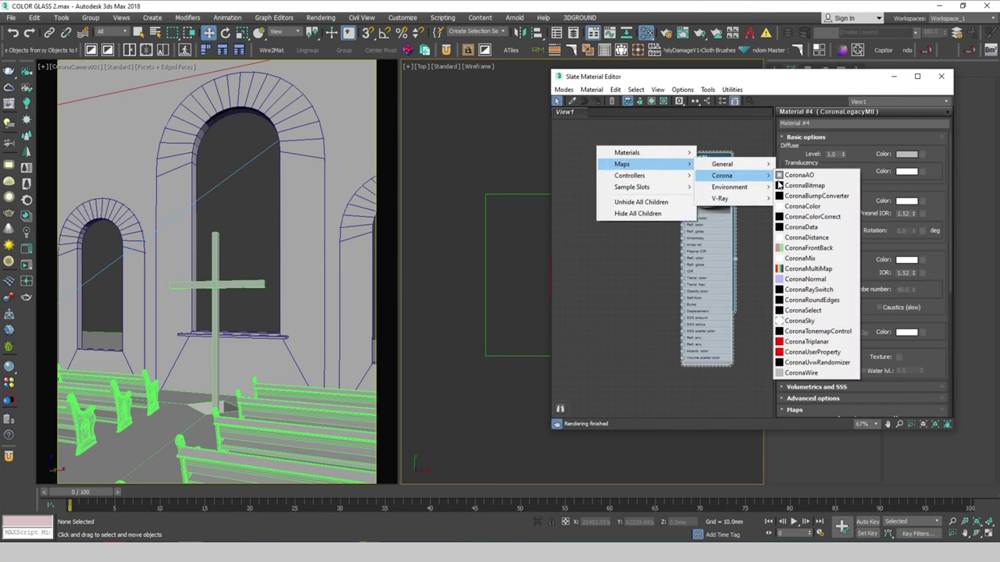
left_click(808, 186)
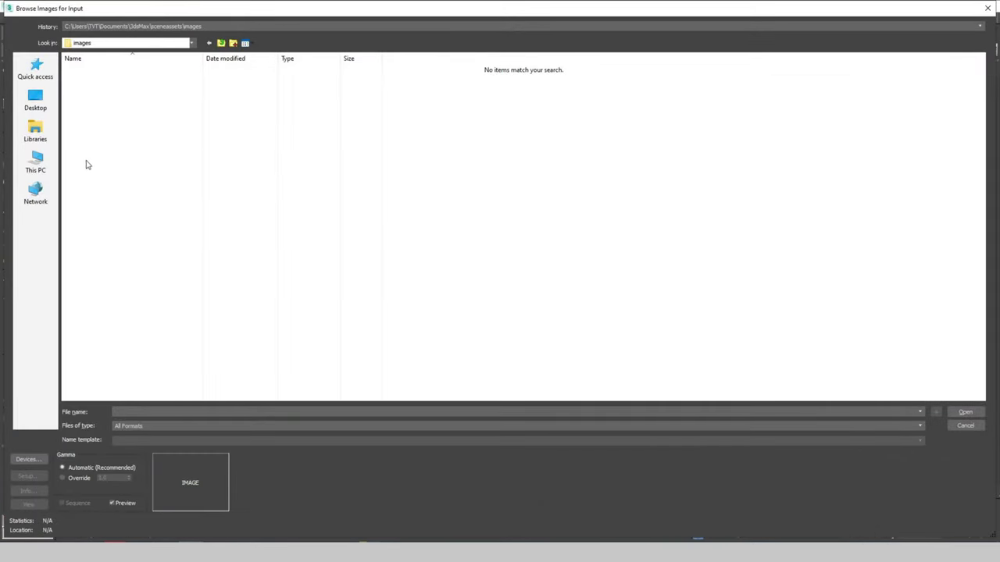
left_click(35, 162)
double_click(449, 81)
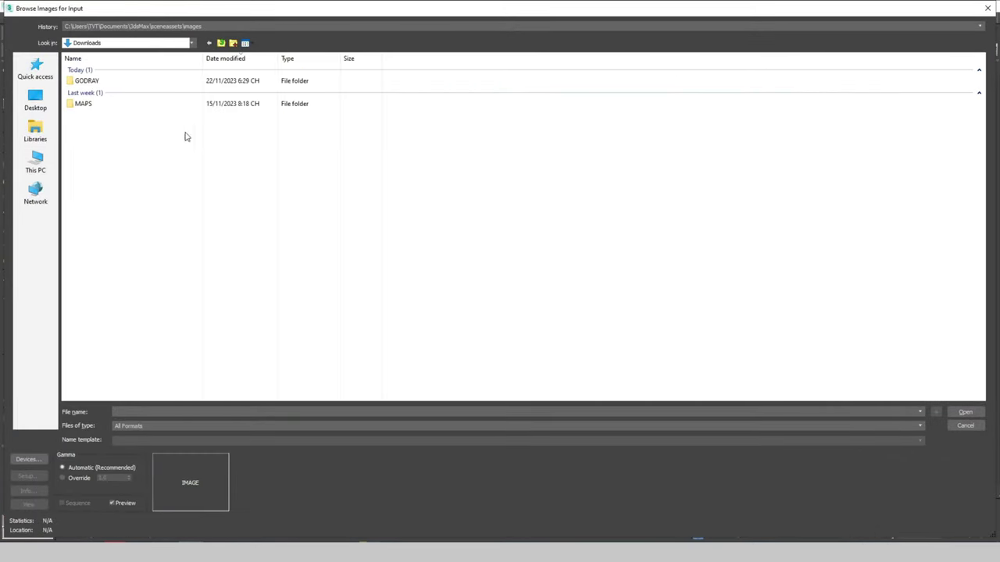
double_click(105, 82)
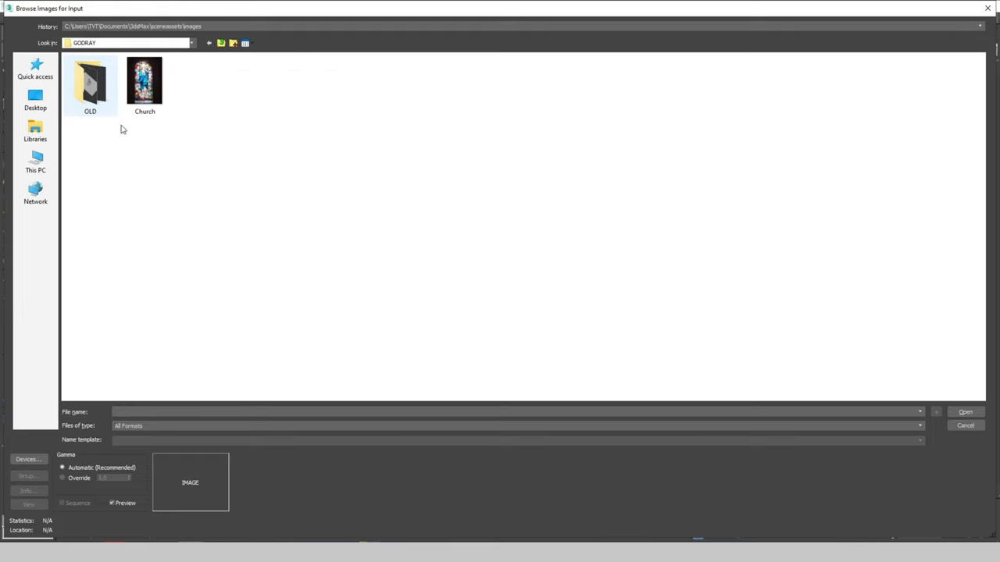
left_click(147, 87)
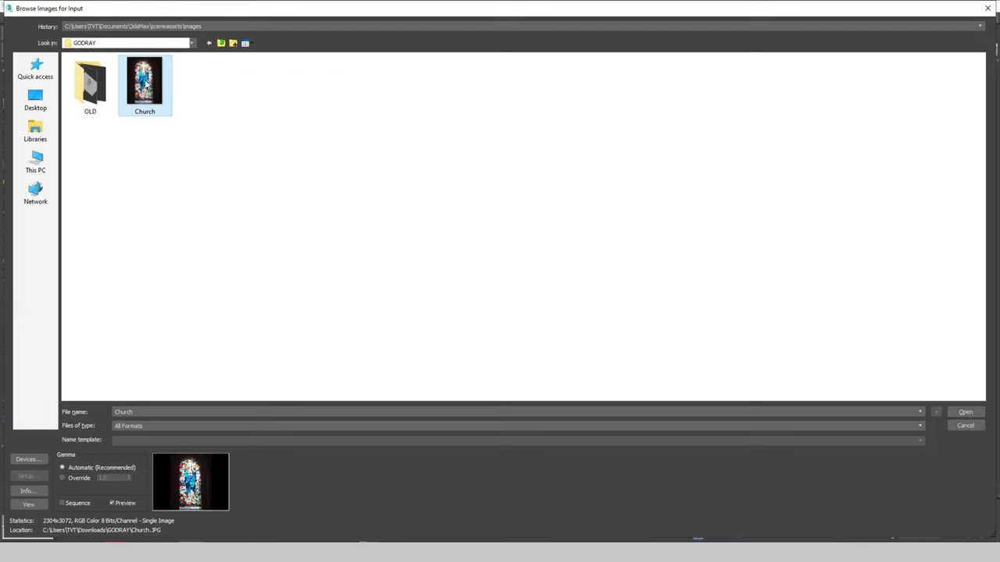
left_click(965, 413)
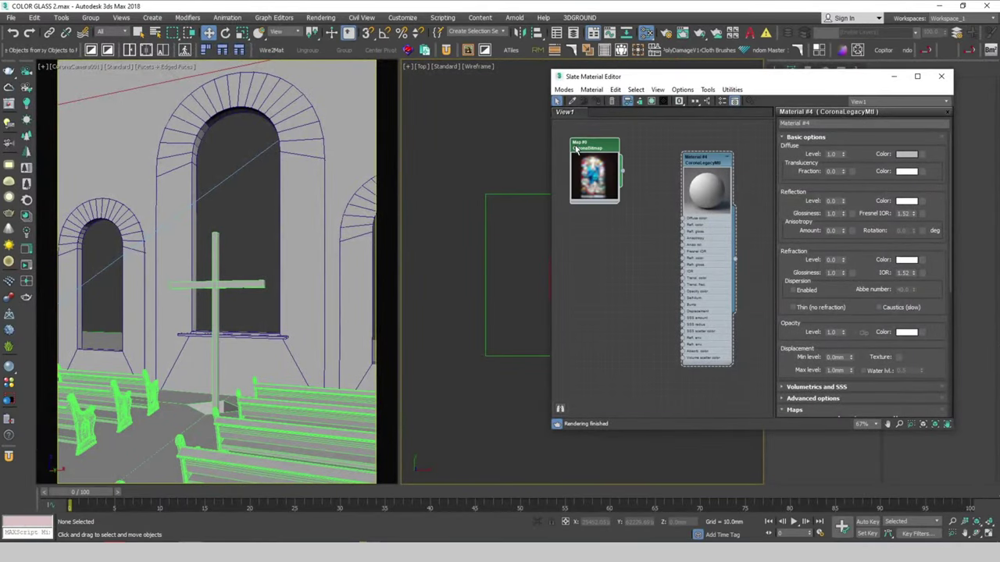
- Set Material #4's diffuse level to 0, reflection level to 0.8 and refraction level to 1.0
double_click(667, 80)
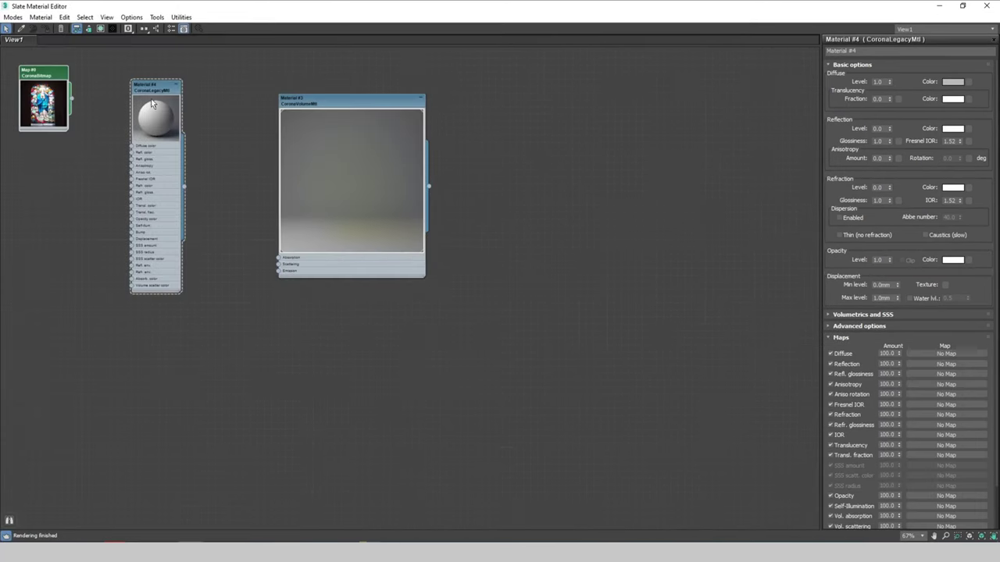
scroll(475, 230, "up", 3)
middle_click_drag(475, 229, 427, 114)
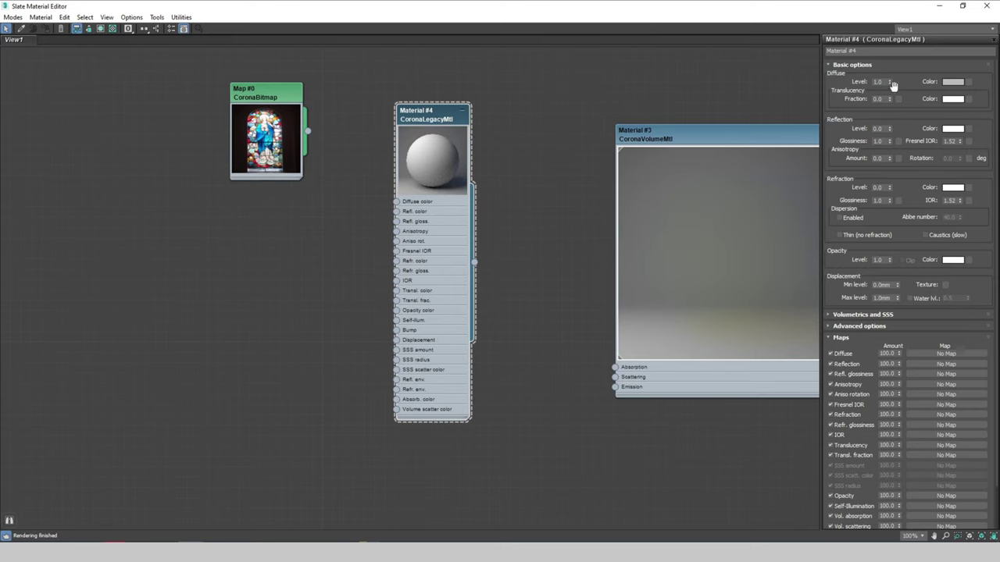
type("0")
left_click(880, 128)
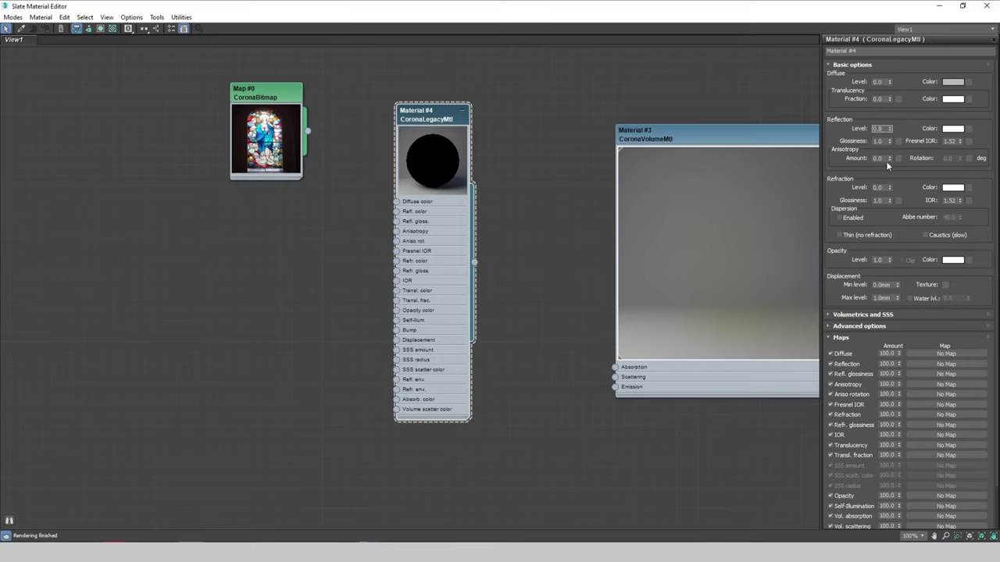
left_click(881, 159)
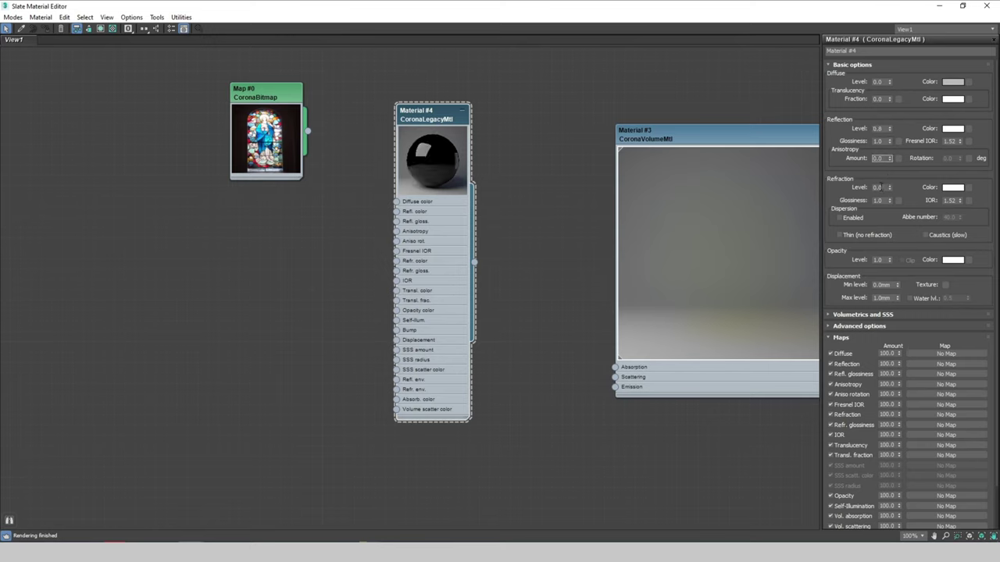
left_click(880, 187)
type("1")
left_click(881, 158)
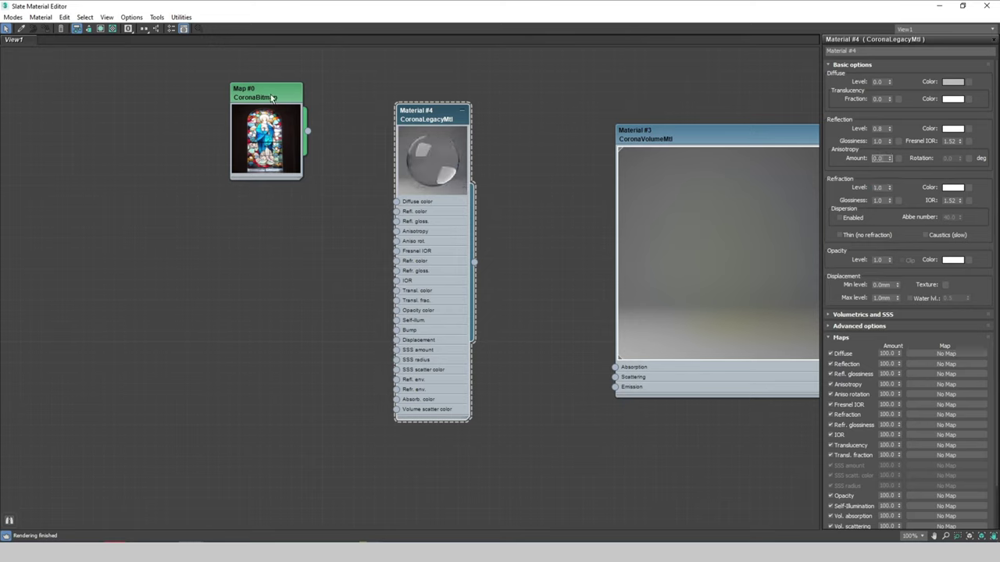
- Wire the Church CoronaBitmap into Material #4's Refr. color socket as an instance
left_click_drag(272, 97, 273, 118)
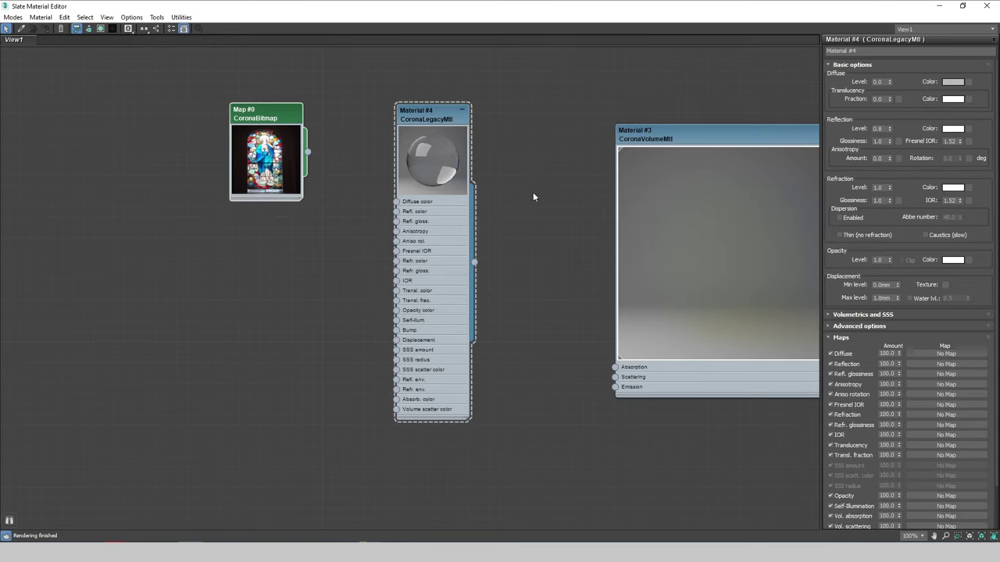
left_click_drag(308, 156, 969, 190)
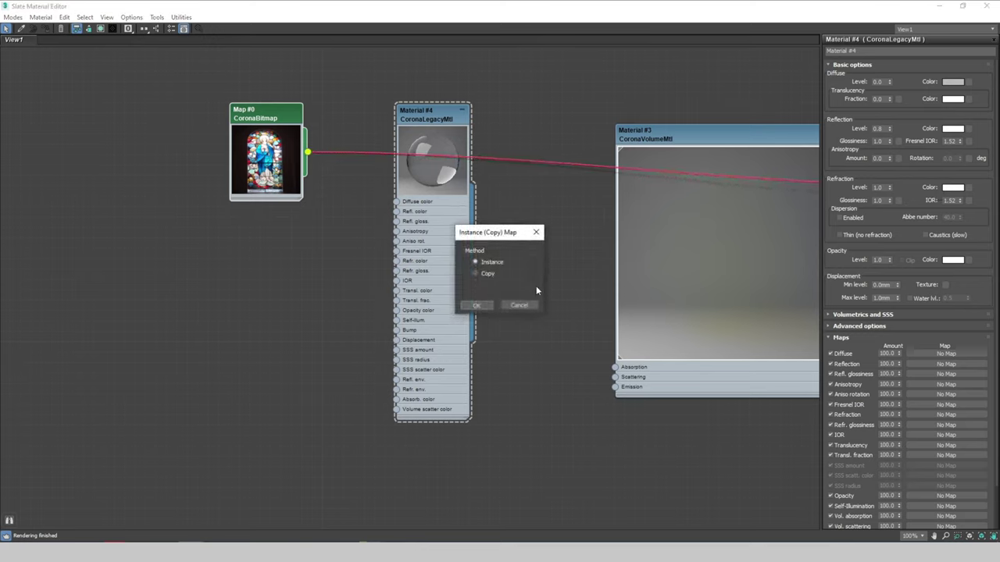
left_click(475, 305)
left_click(427, 110)
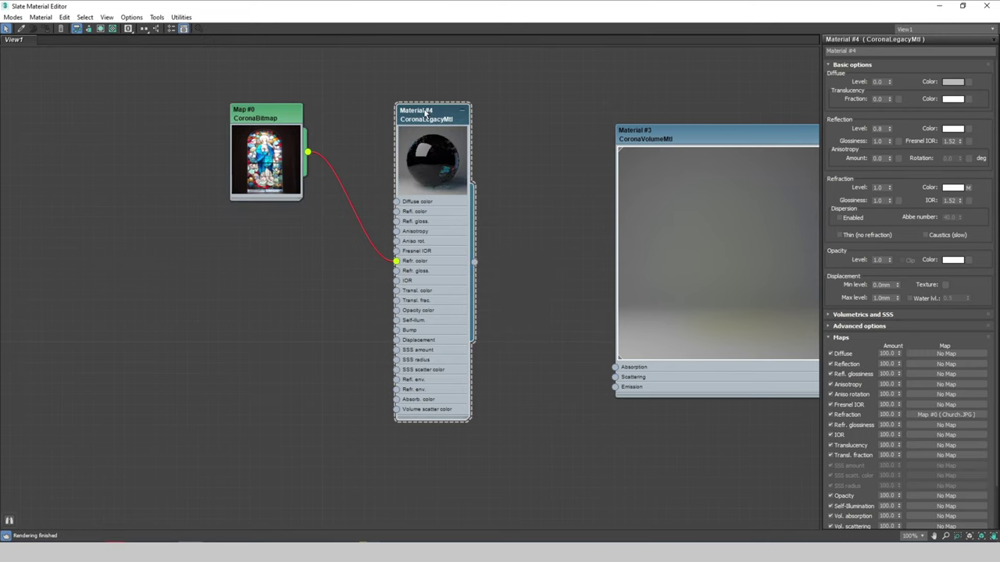
left_click_drag(290, 151, 270, 141)
left_click(433, 117)
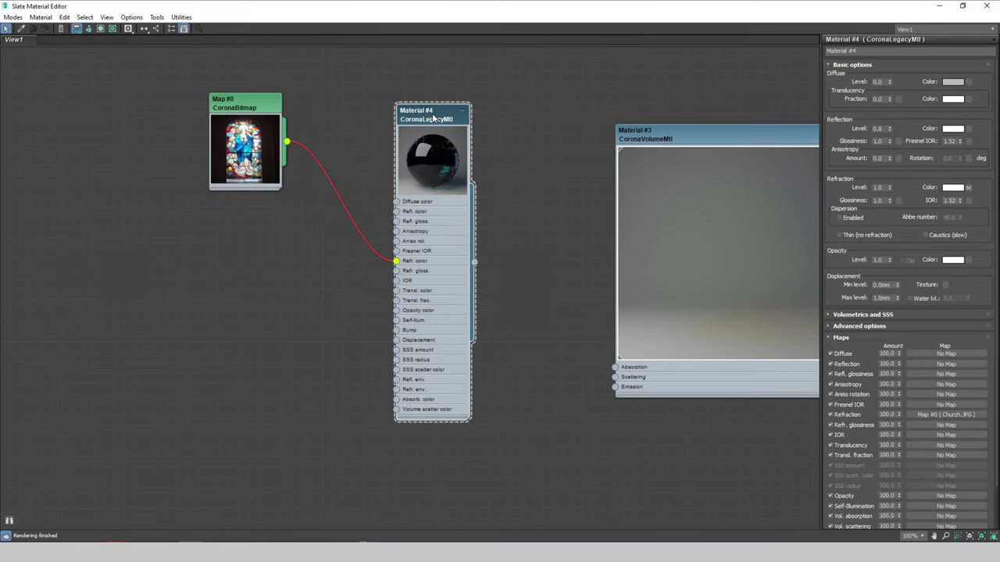
- Assign Material #4 to the selected arched window objects
left_click(967, 8)
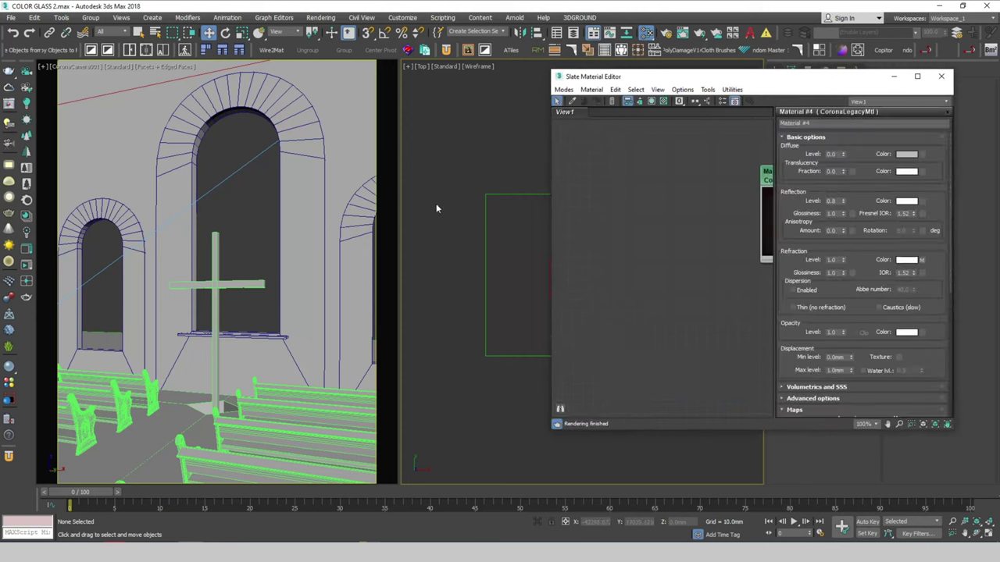
left_click(243, 141)
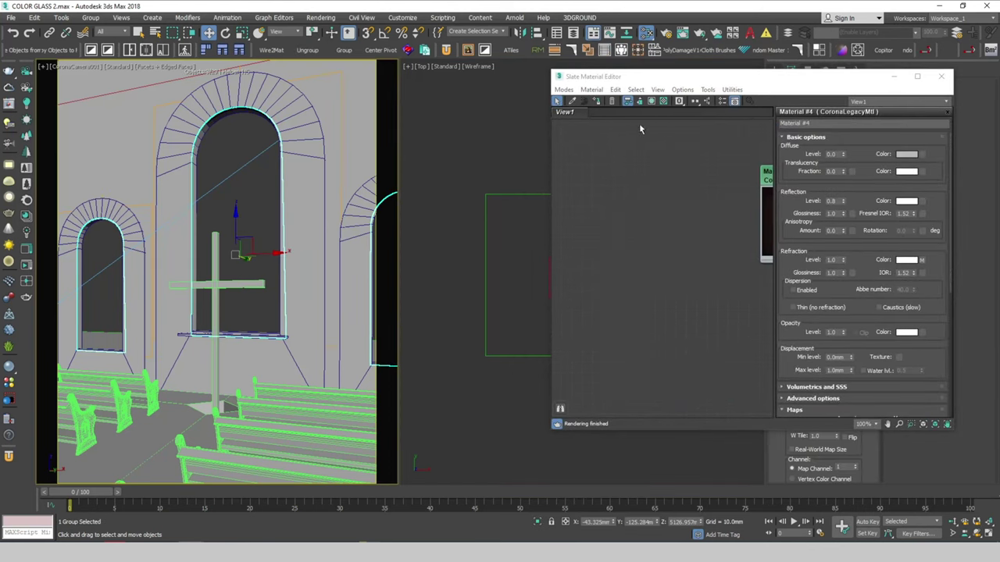
left_click(596, 108)
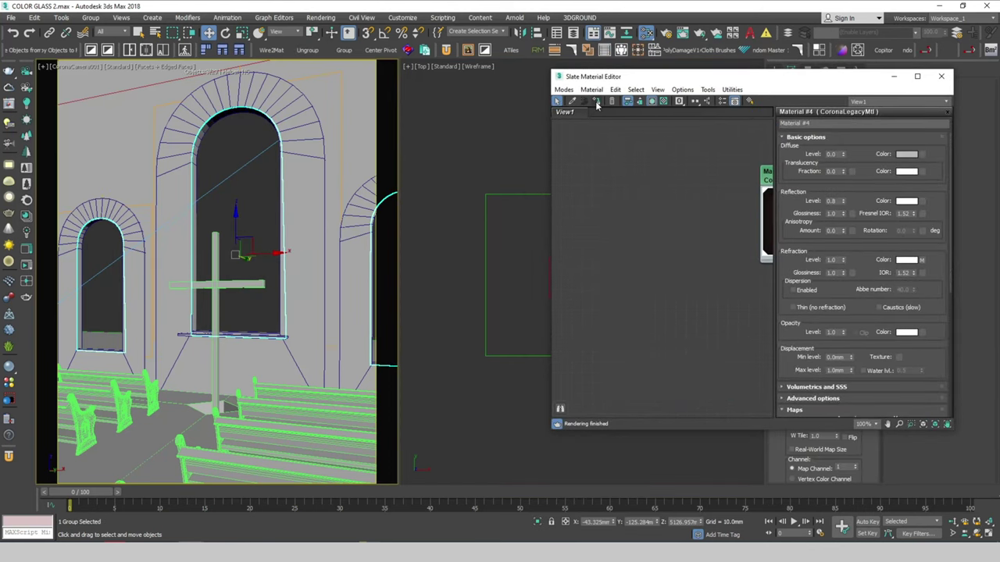
left_click(477, 150)
- Toggle the stained-glass texture's viewport display, minimize the Slate editor and reselect the window
middle_click_drag(680, 172, 621, 204)
scroll(621, 205, "down", 3)
middle_click_drag(689, 194, 596, 181)
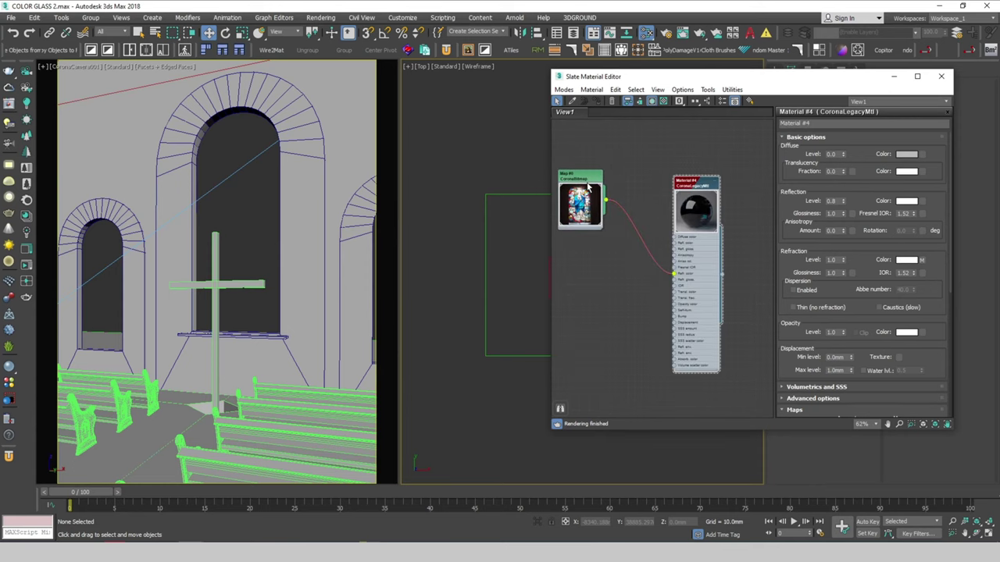
left_click(652, 102)
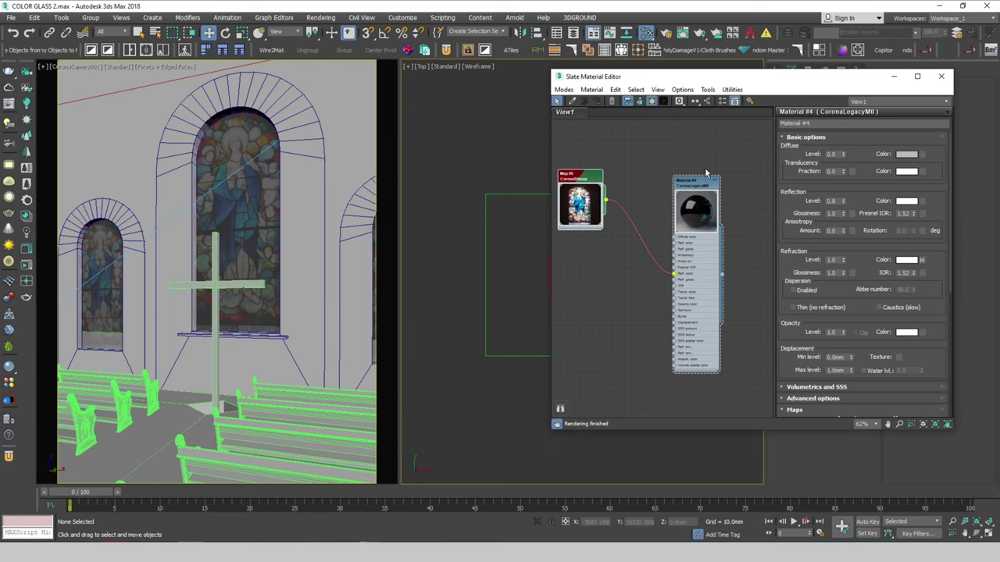
left_click(691, 182)
left_click(652, 101)
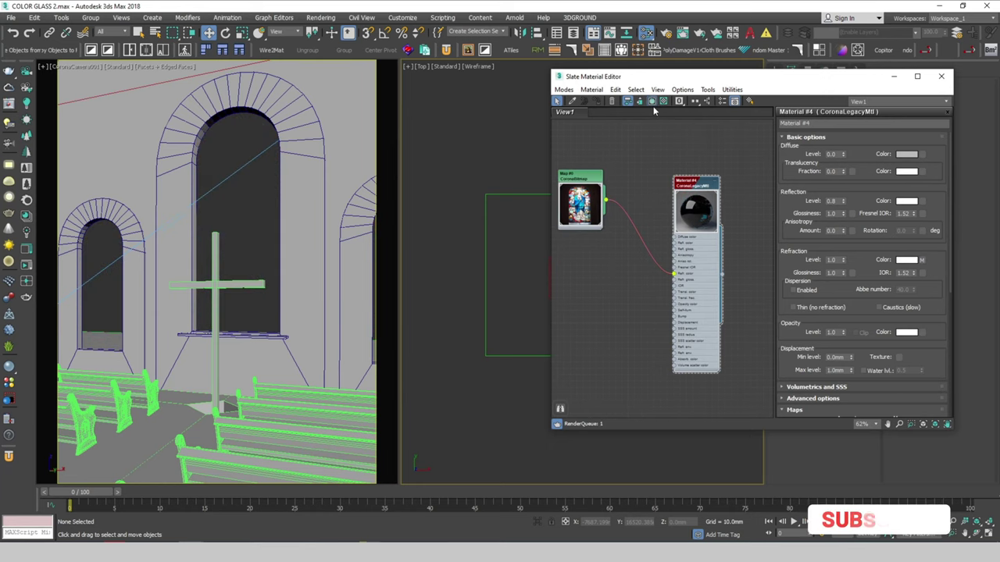
left_click(893, 78)
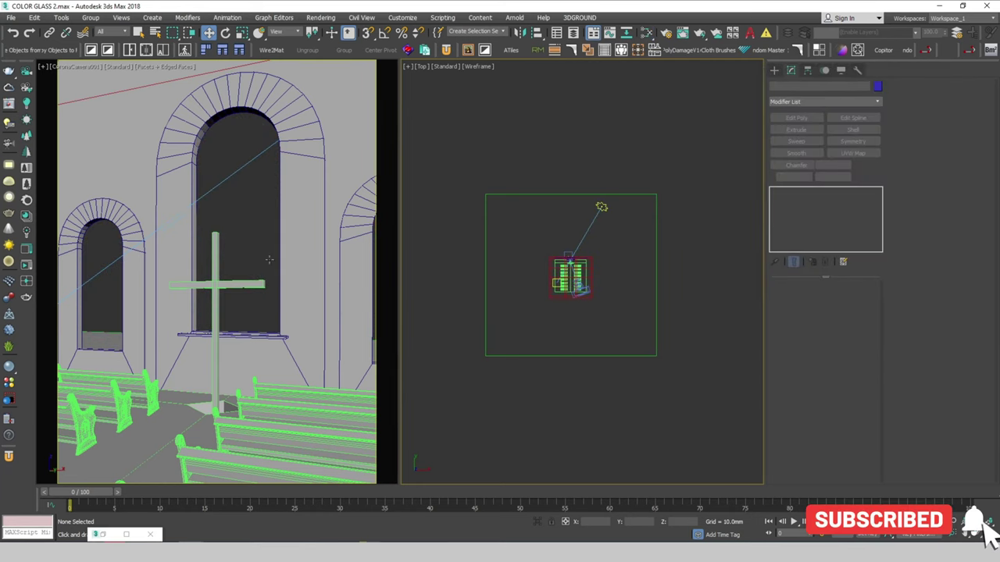
left_click(152, 160)
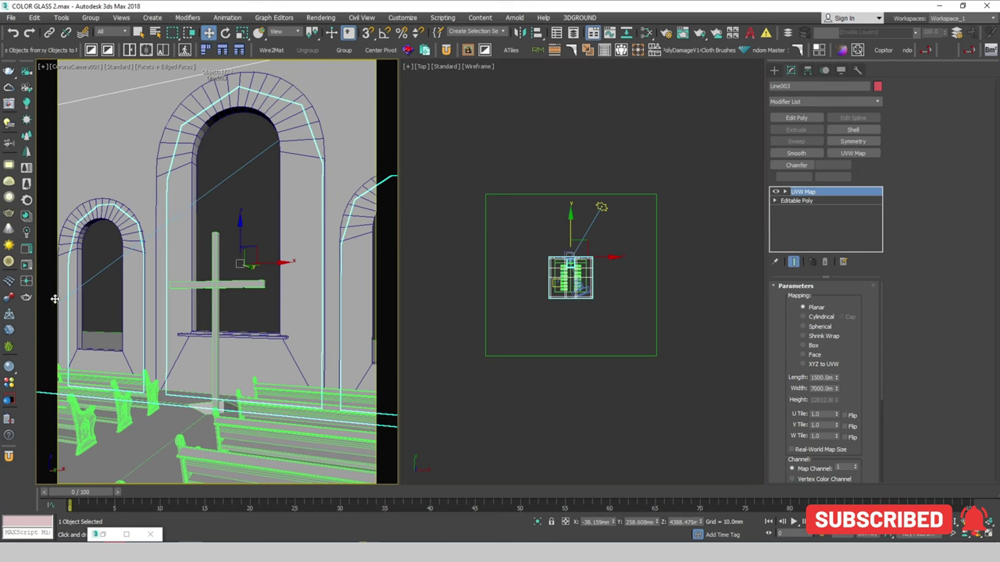
- Start the interactive Corona render and lower exposure to -0.796 in the Post tab
left_click(28, 268)
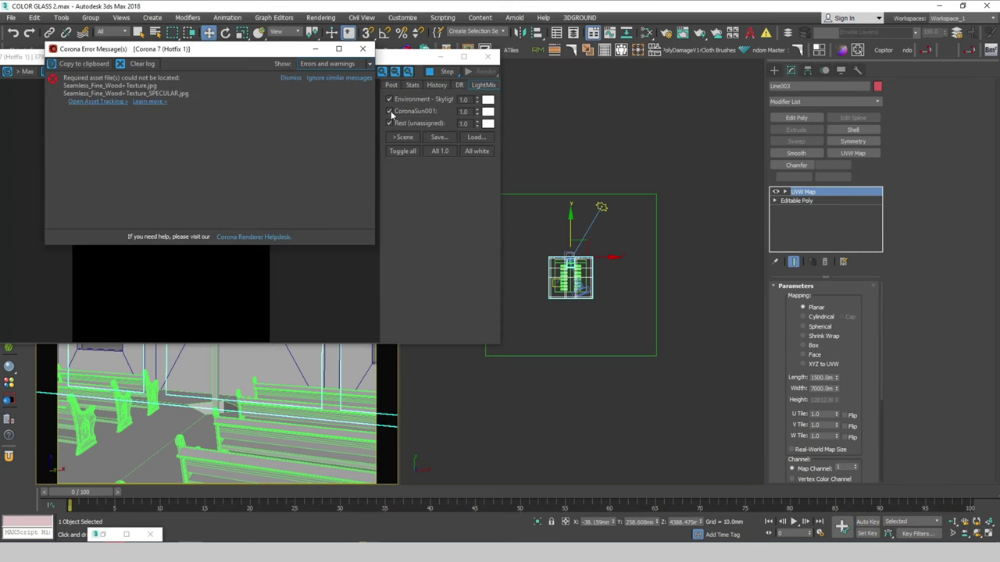
left_click(362, 48)
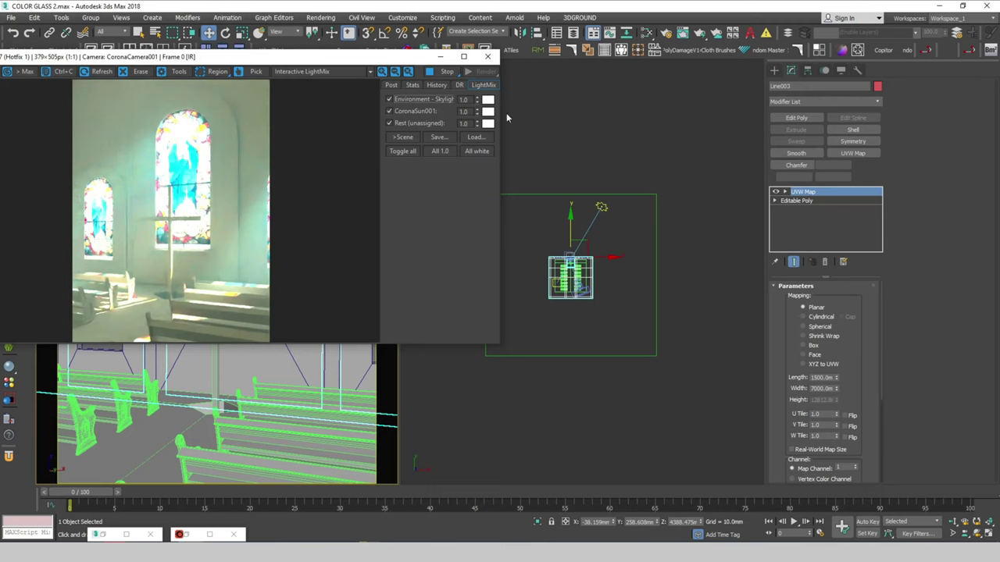
left_click(392, 85)
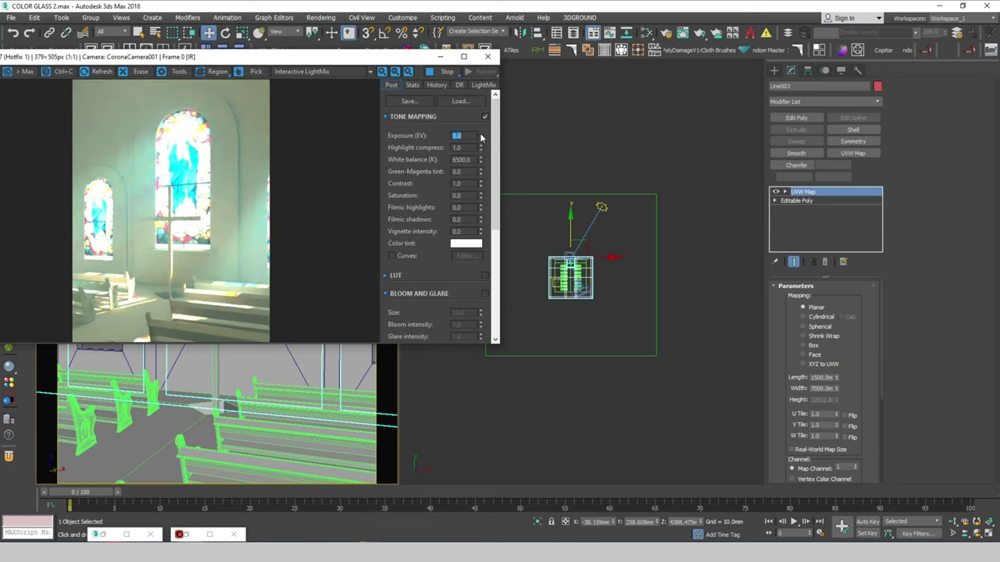
left_click_drag(481, 141, 484, 237)
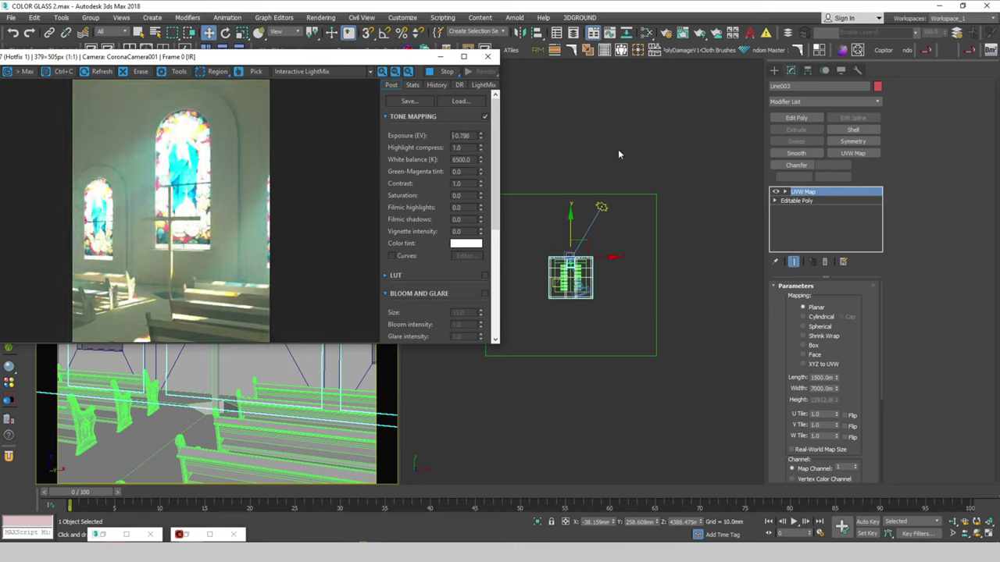
- Raise highlight compress to 4.388 and show the frame buffer full screen
left_click_drag(270, 61, 289, 61)
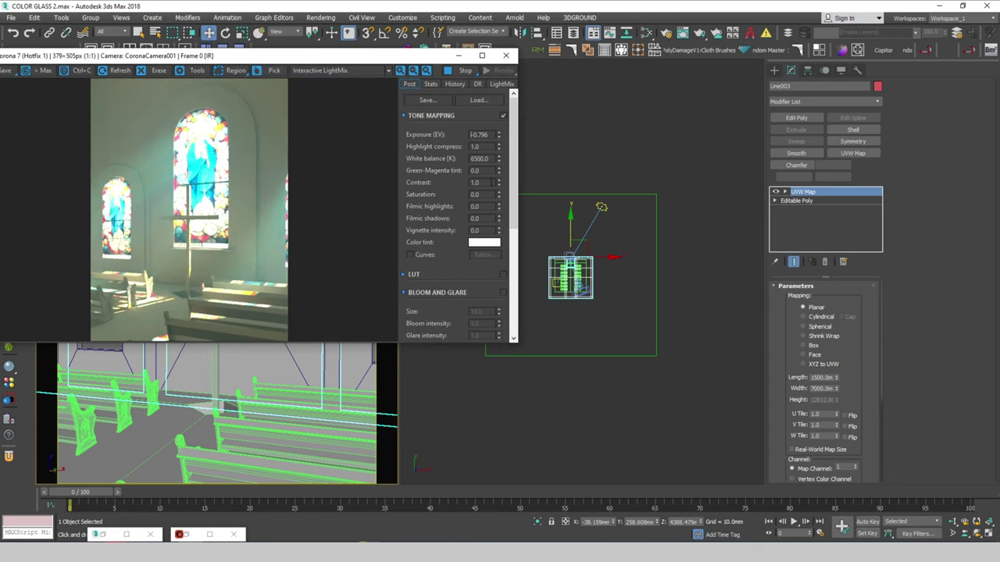
scroll(234, 145, "up", 1)
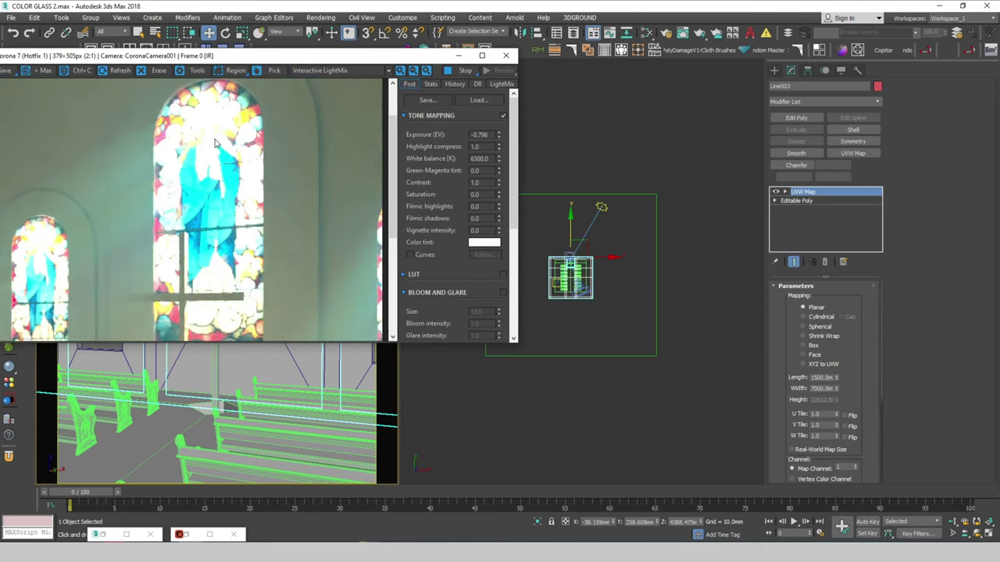
scroll(226, 145, "up", 1)
scroll(217, 148, "down", 2)
left_click_drag(498, 148, 500, 125)
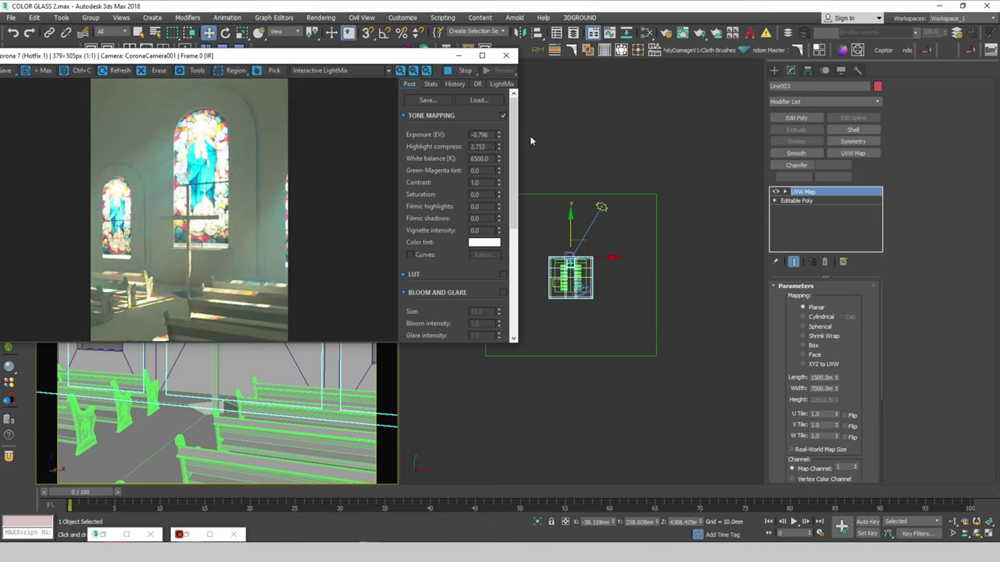
left_click_drag(500, 147, 503, 105)
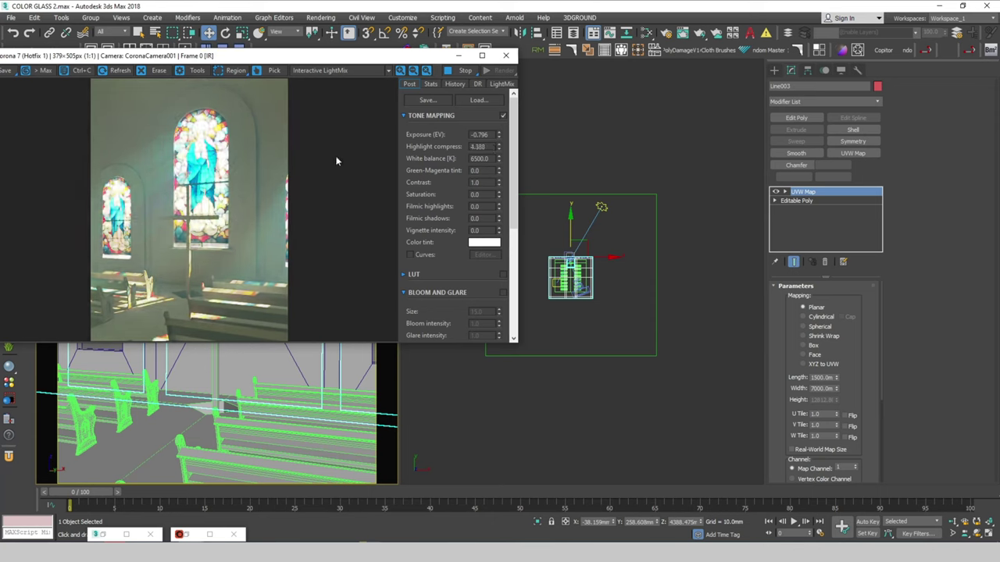
left_click_drag(303, 59, 333, 55)
scroll(231, 108, "up", 1)
scroll(231, 109, "down", 1)
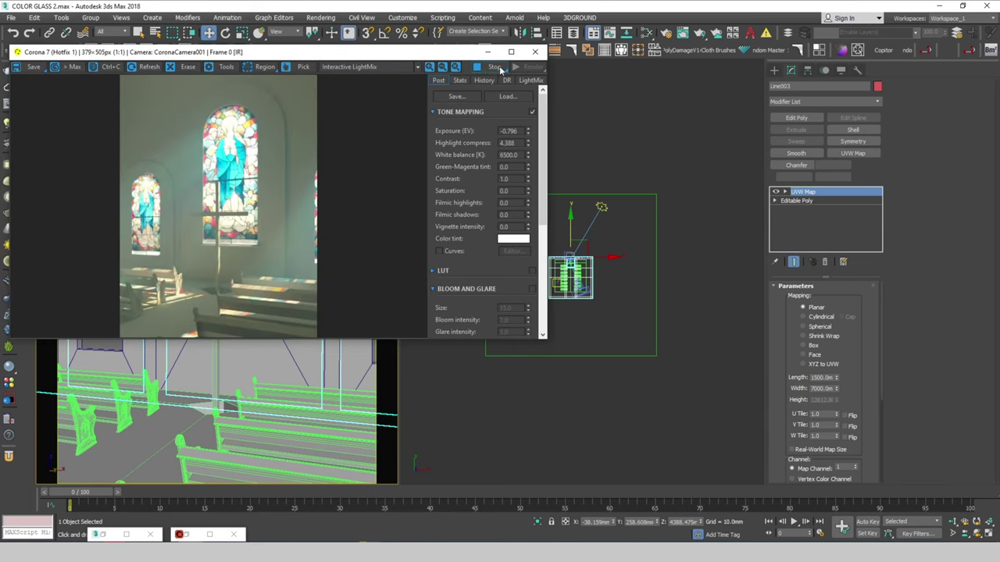
key("super+Up")
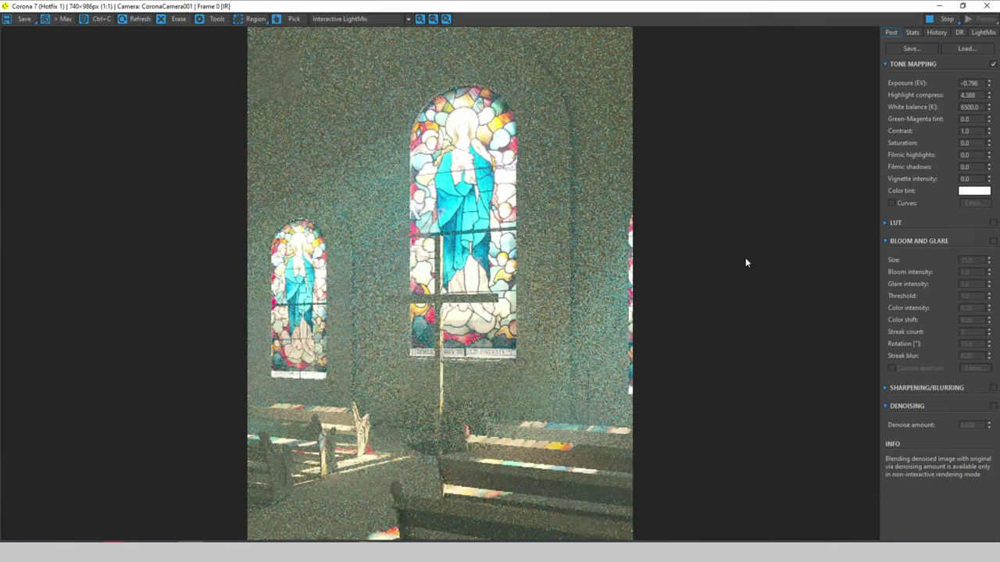
- Set the CoronaSun001 intensity to 5.0
left_click(963, 5)
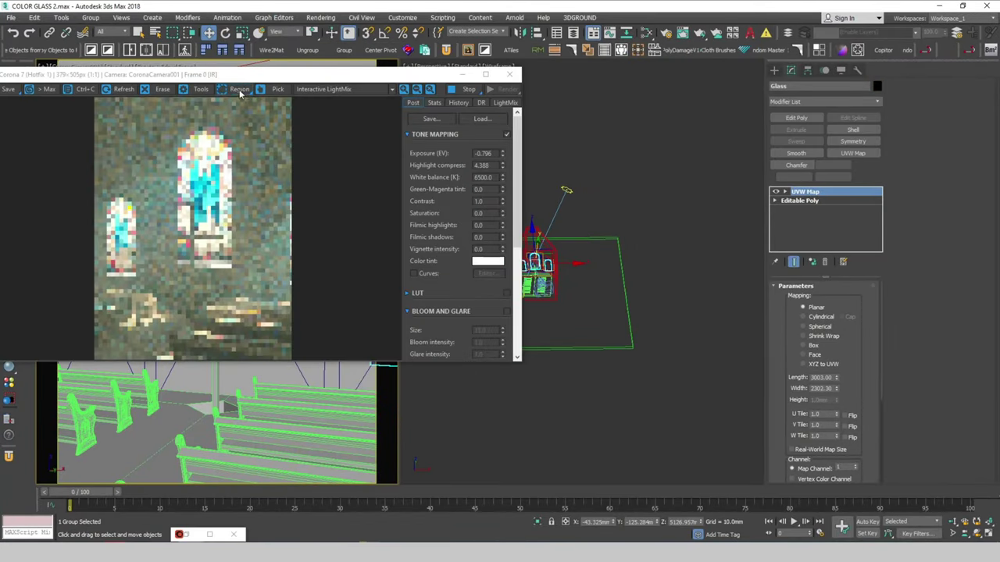
left_click_drag(281, 81, 249, 78)
left_click(567, 190)
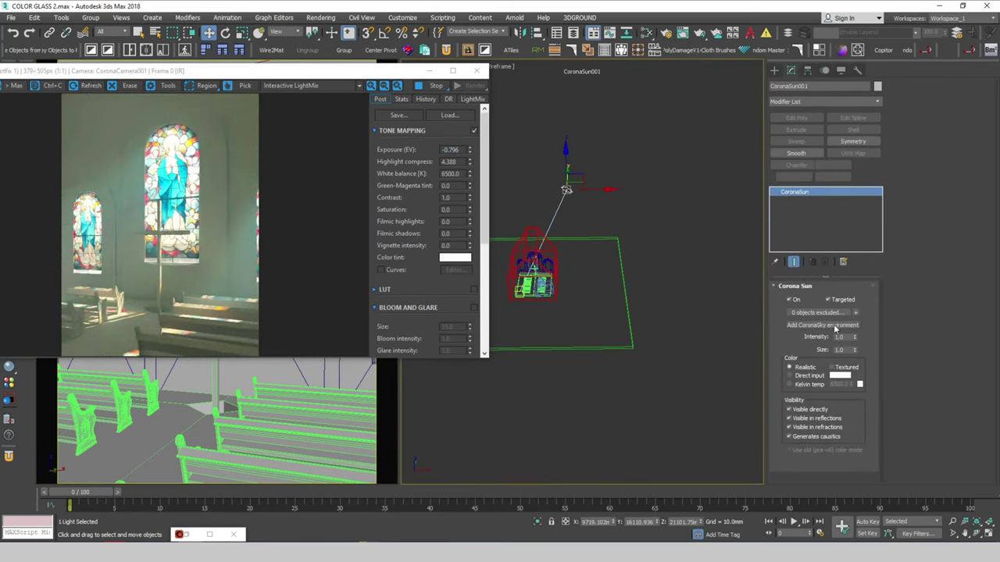
double_click(845, 337)
type("5")
left_click(845, 351)
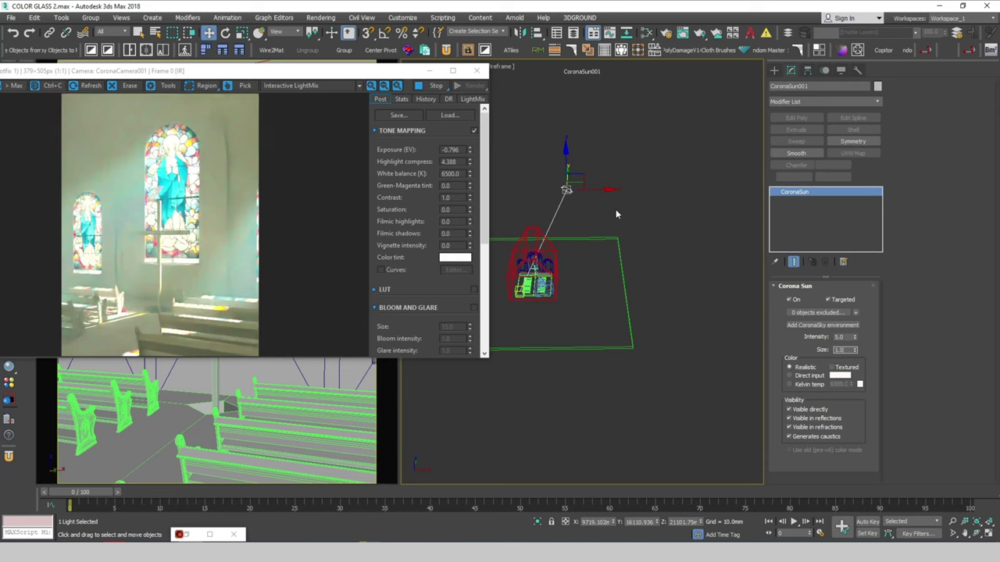
- Retone the render to exposure -2.489, contrast 3.0, highlight compress 8.797, and maximize it
left_click(380, 101)
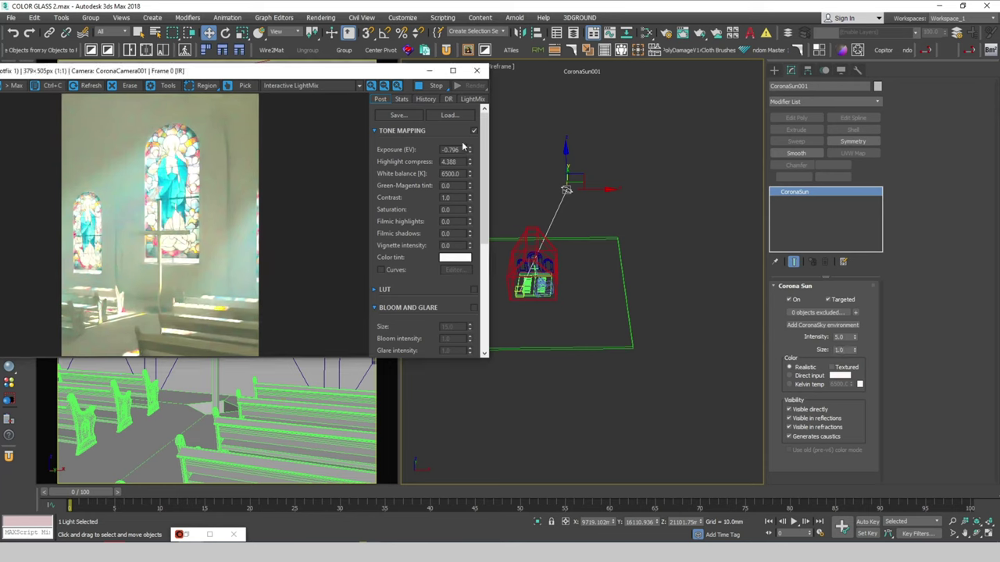
left_click_drag(471, 161, 475, 210)
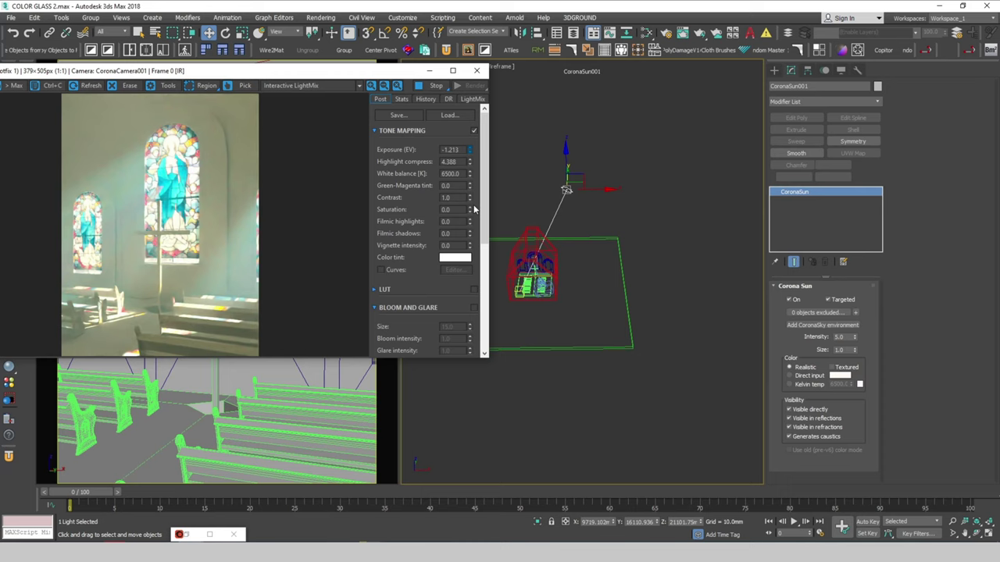
double_click(447, 198)
type("3")
key("Return")
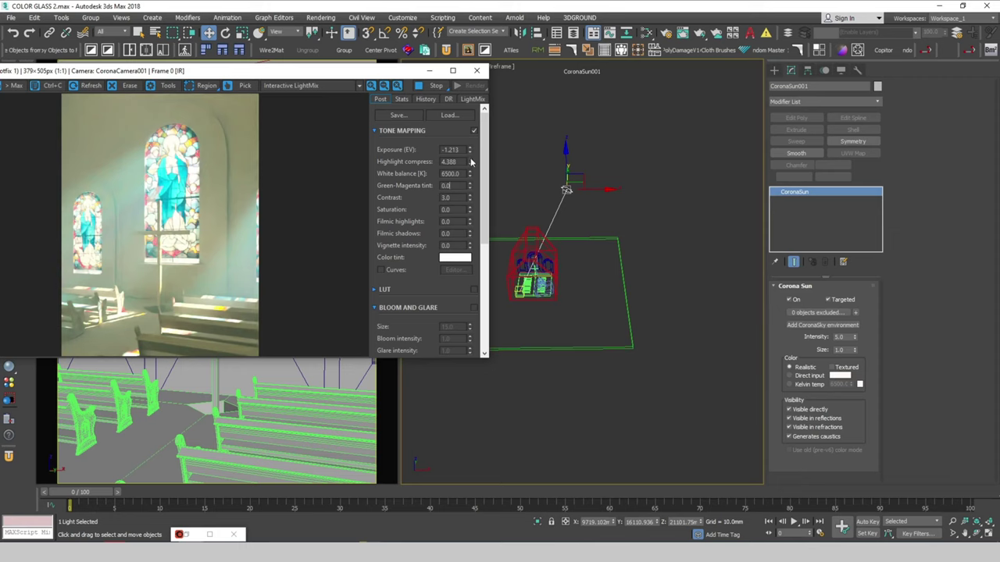
left_click_drag(470, 163, 476, 130)
left_click_drag(469, 151, 479, 251)
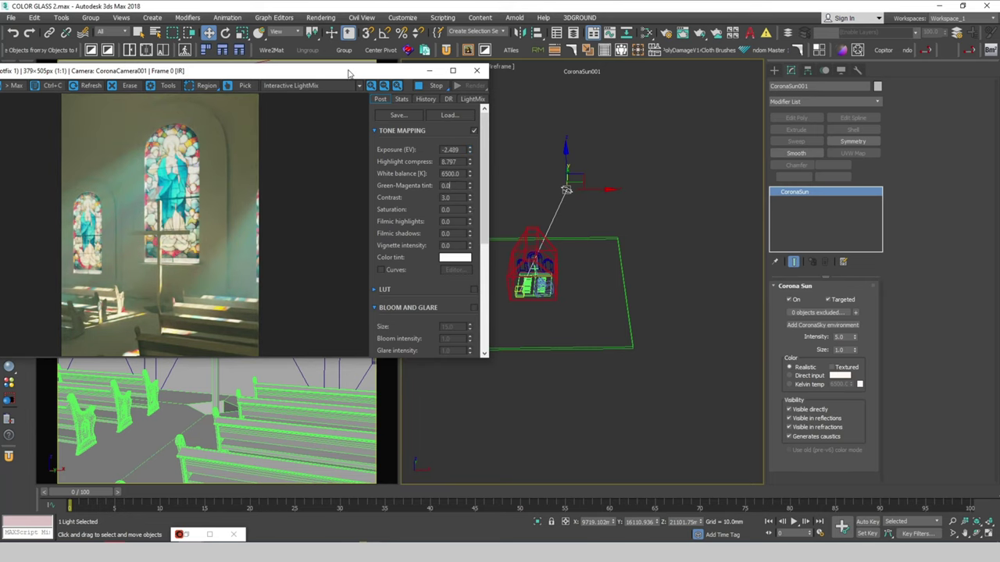
left_click_drag(347, 76, 405, 75)
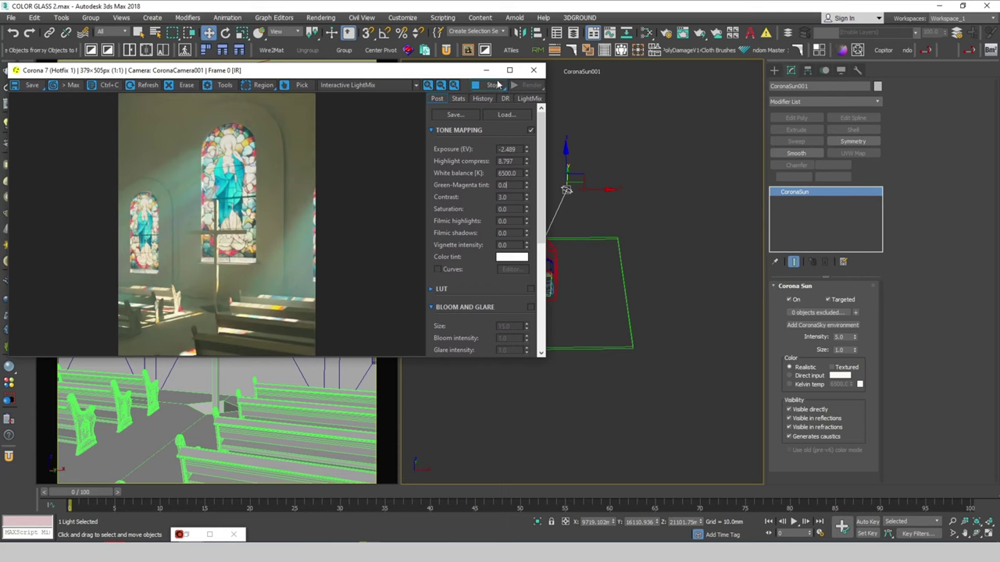
left_click(512, 70)
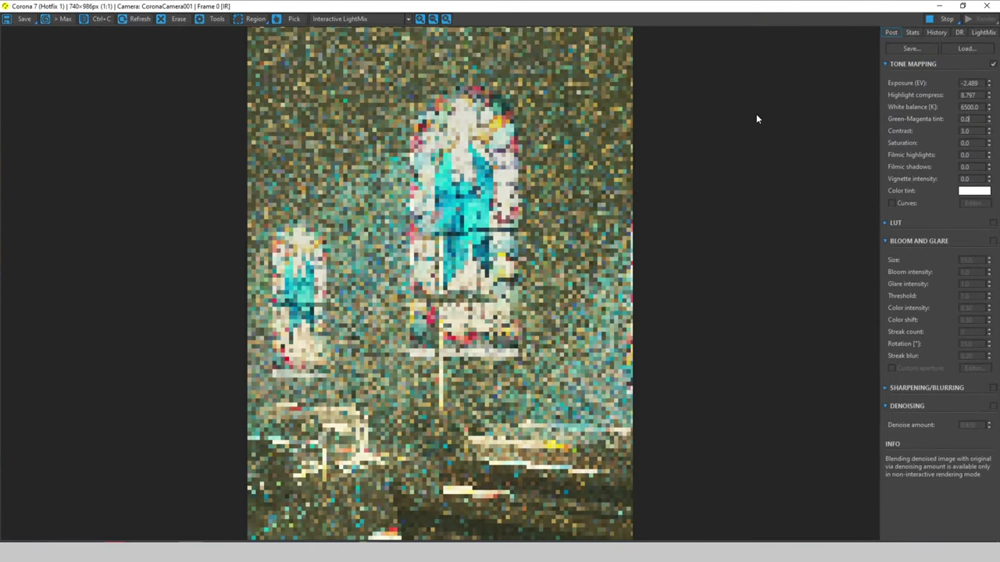